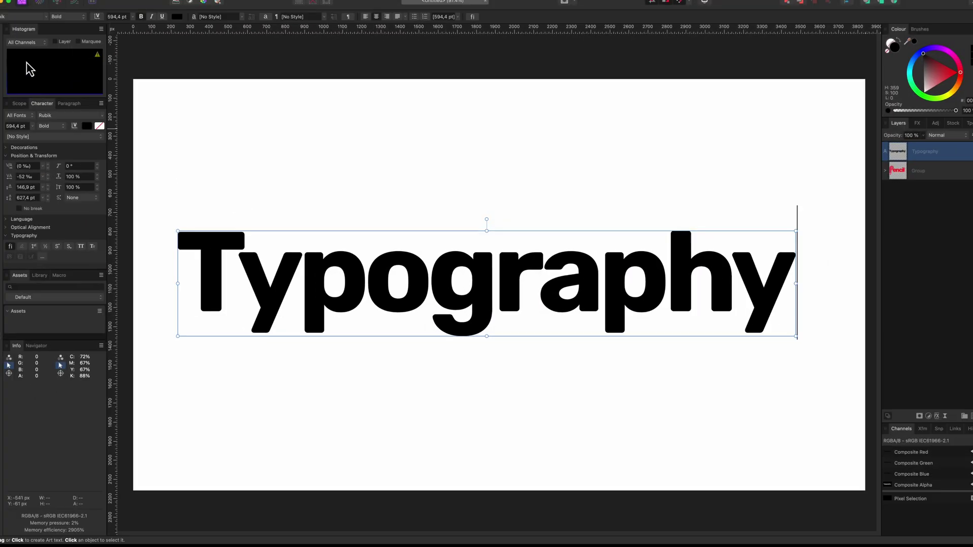
- Finish editing the bold Typography heading and select the Rubik text frame in GF-TextProperties2
key("Escape")
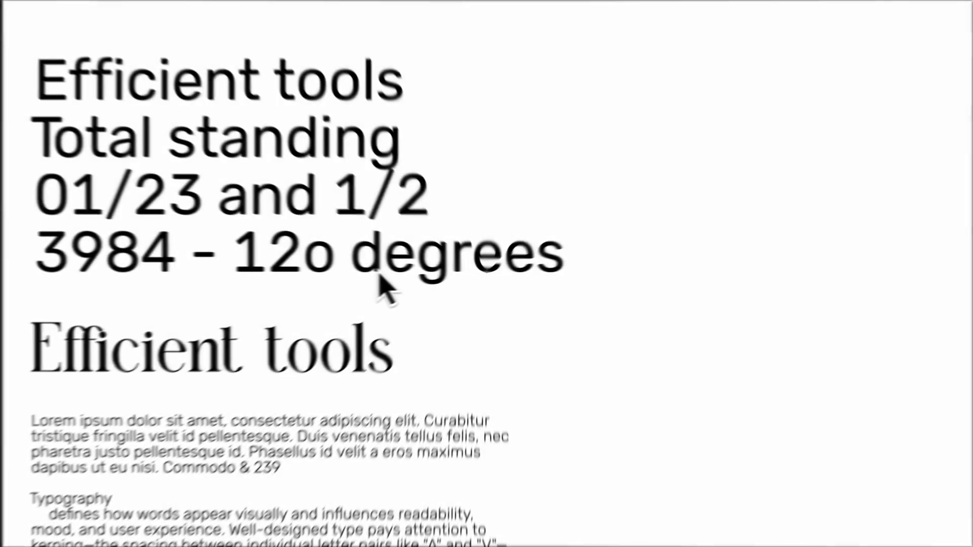
left_click(441, 278)
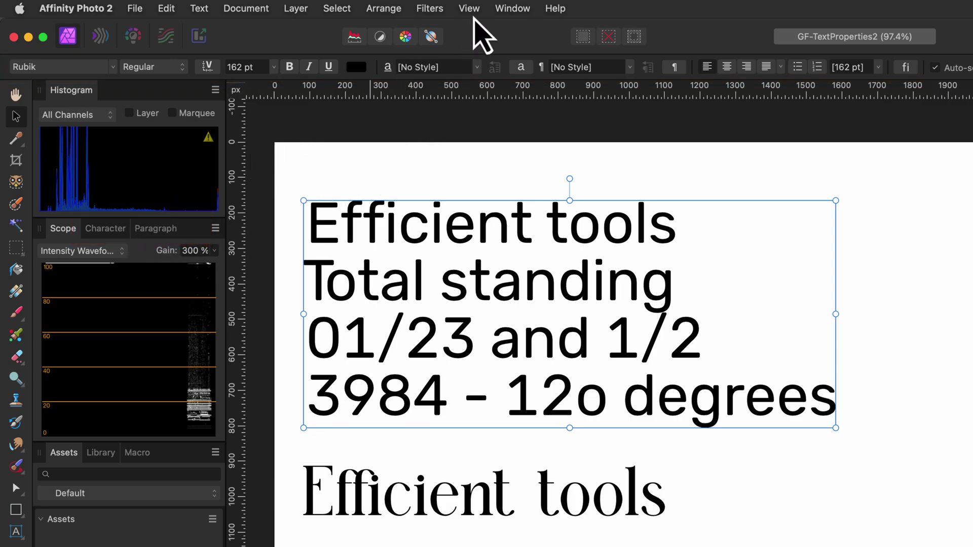
- Check the Window > Text panel list, then show the Character panel for the Rubik 162 pt frame
left_click(504, 8)
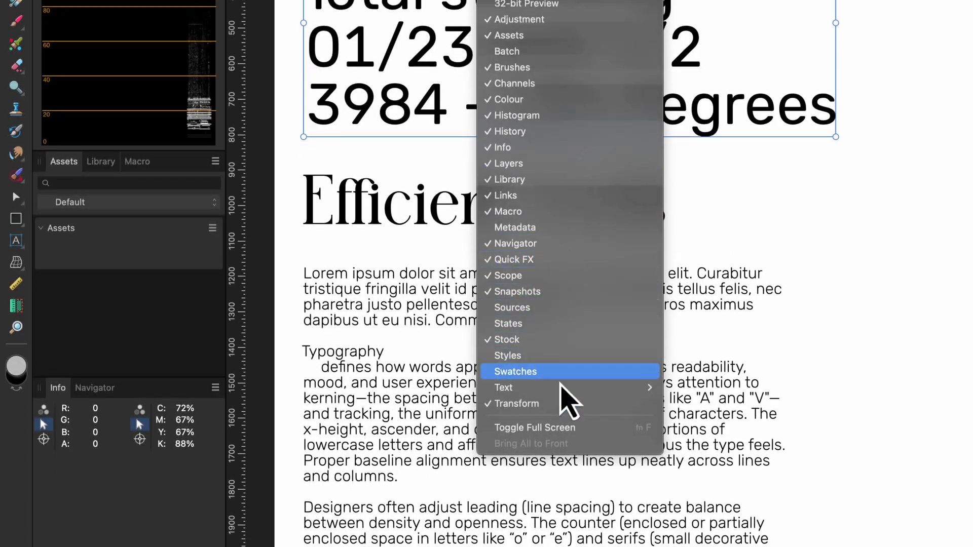
mouse_move(561, 385)
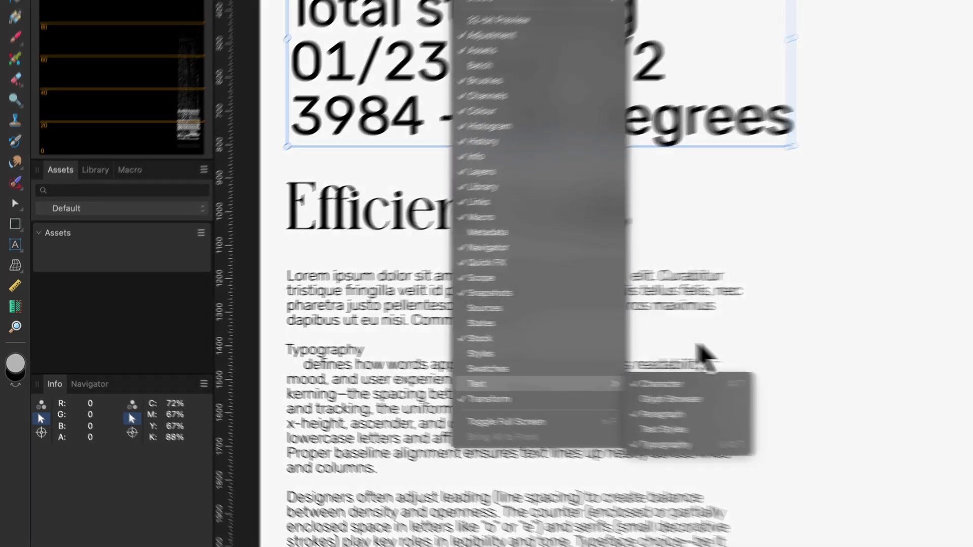
left_click(738, 344)
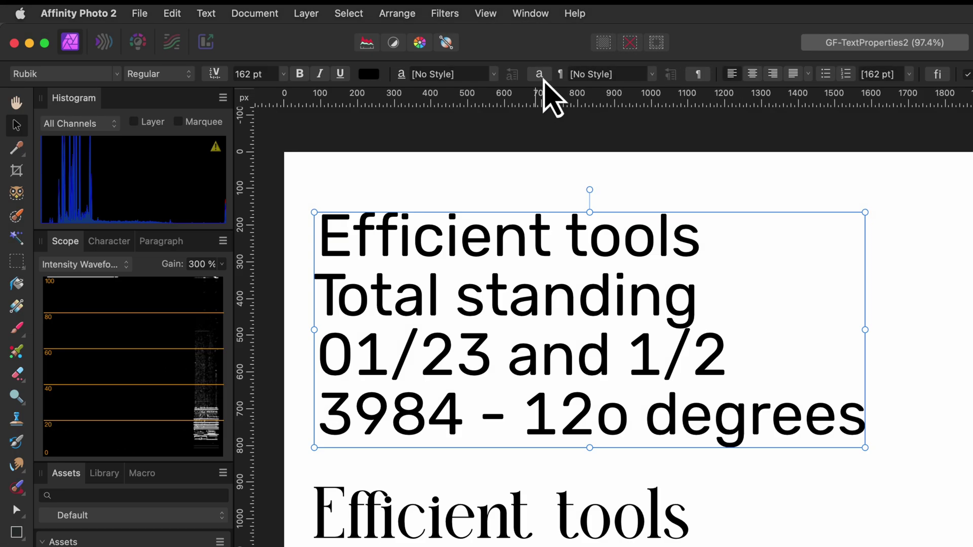
left_click(541, 76)
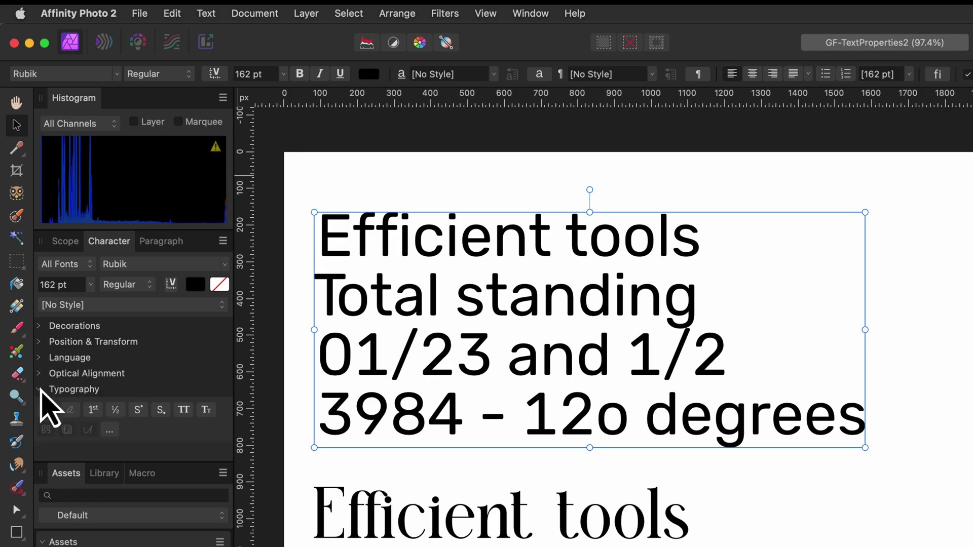
- Collapse the Typography section and filter the font list to Recents, keeping Rubik
left_click(41, 390)
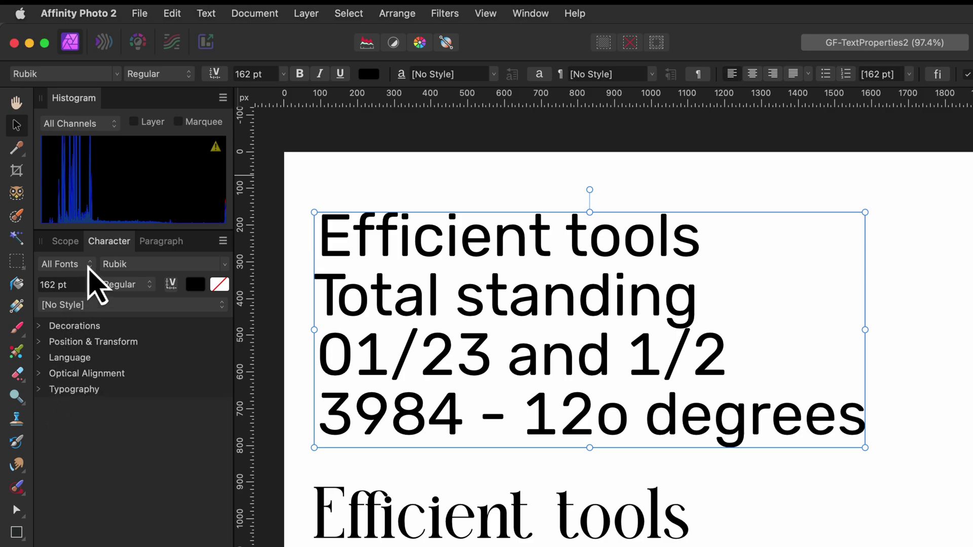
left_click(89, 264)
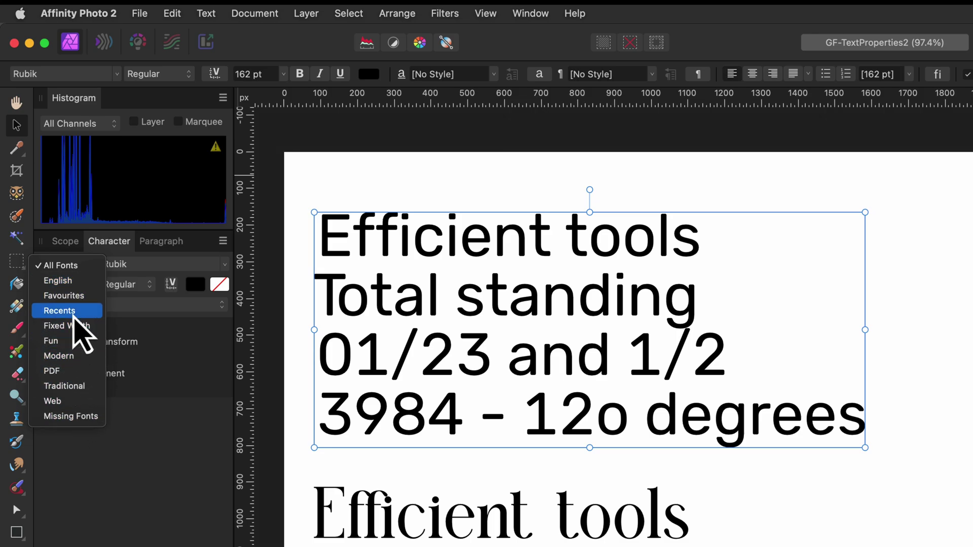
left_click(73, 313)
left_click(175, 264)
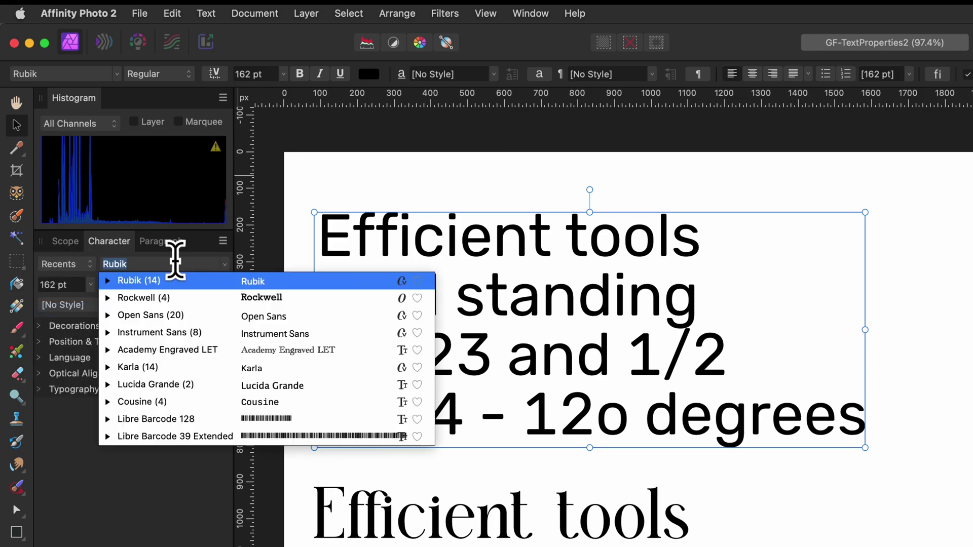
left_click(174, 263)
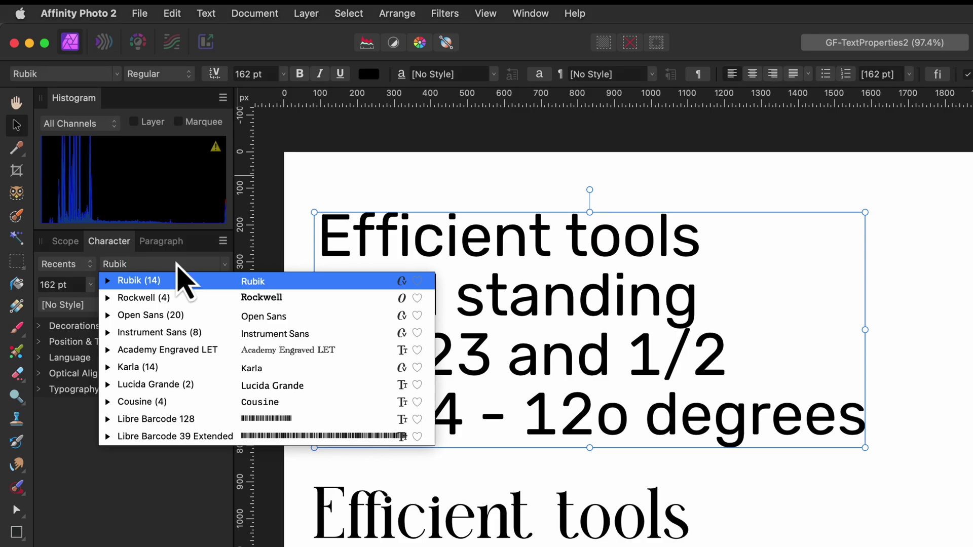
left_click(183, 282)
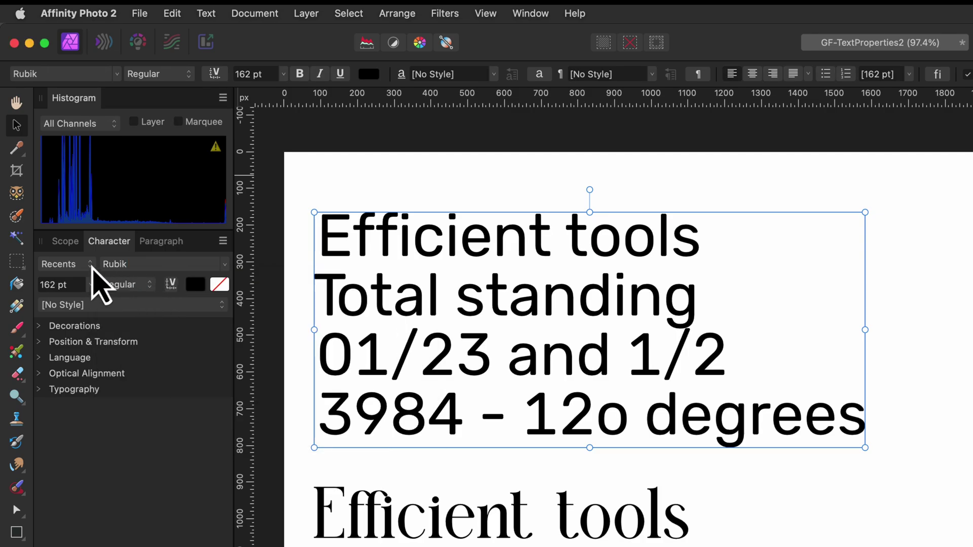
- Return the font category to All Fonts and bring up the preset font sizes
left_click(90, 267)
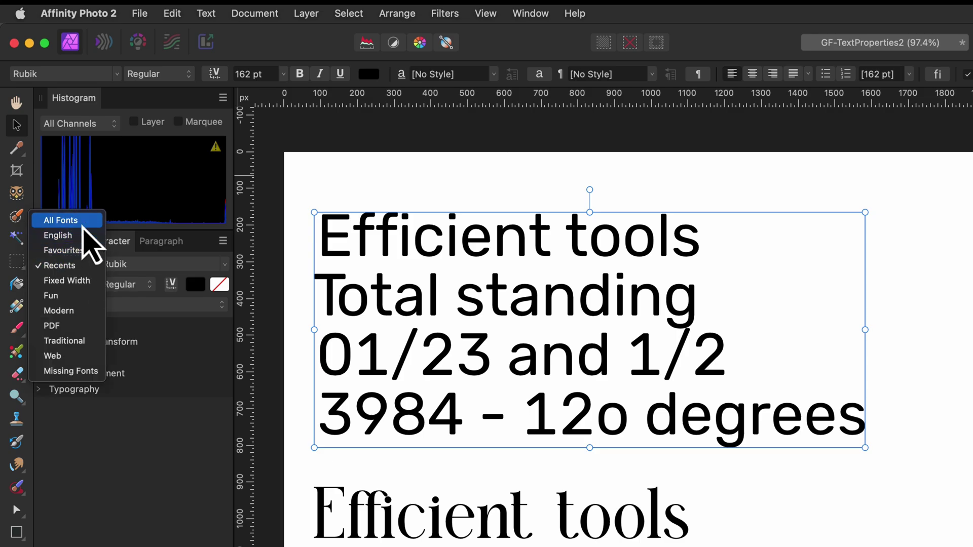
left_click(81, 221)
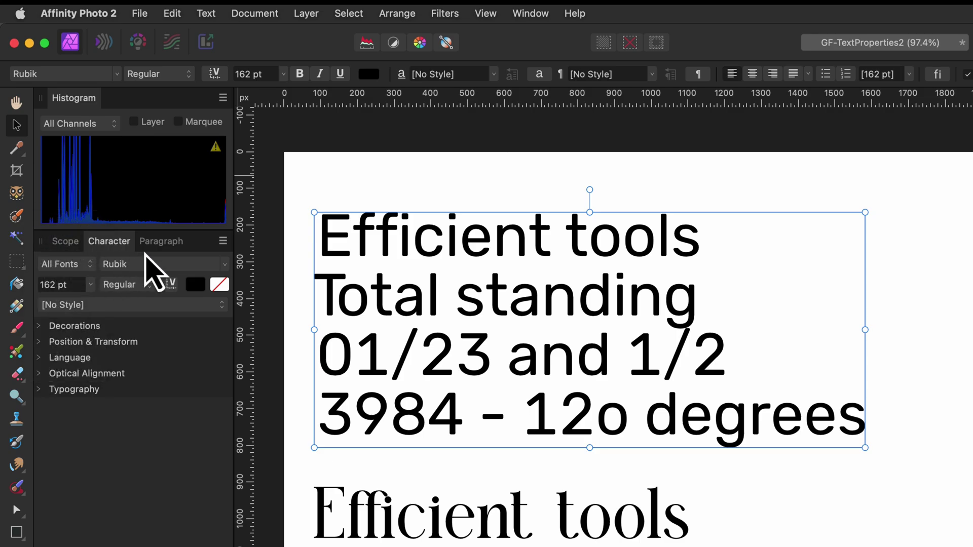
left_click(153, 261)
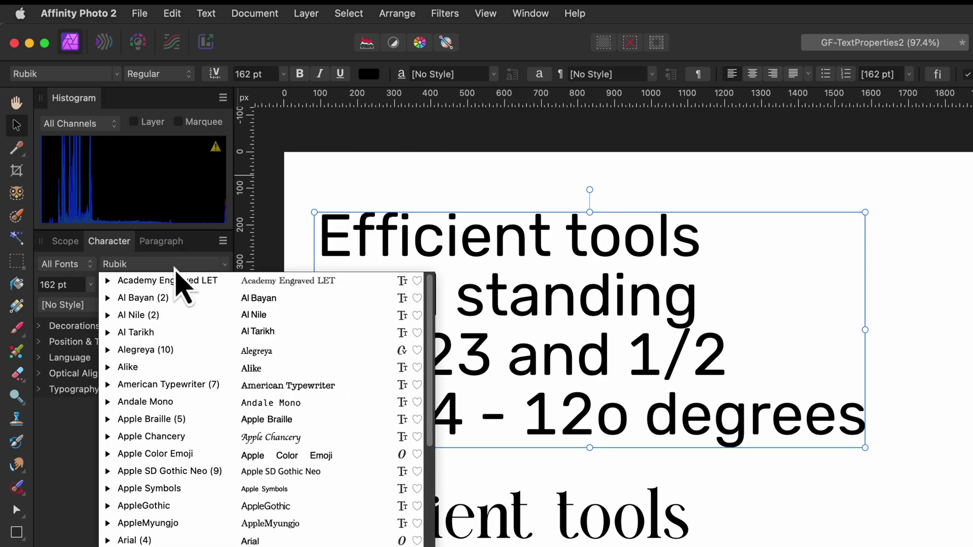
left_click(88, 287)
left_click(90, 285)
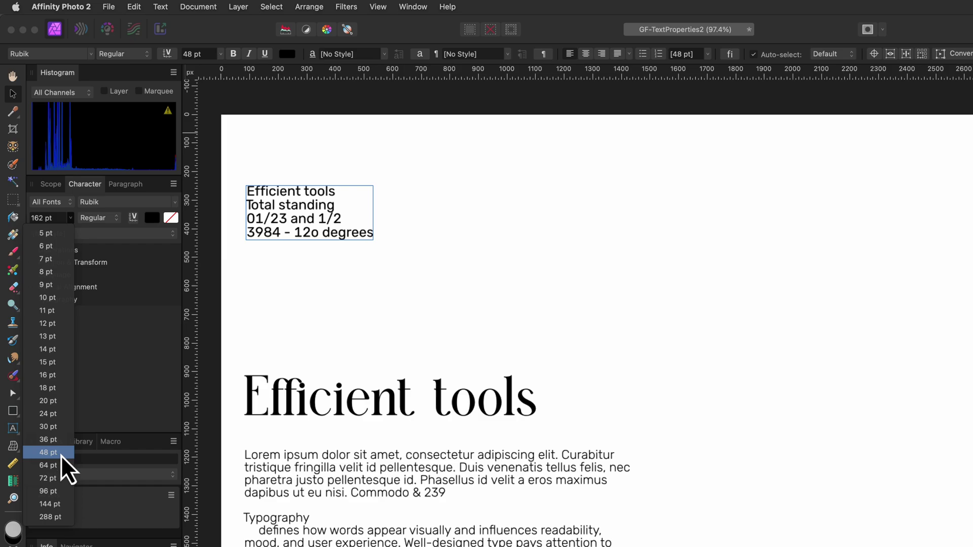
- Try a 120 pt font size, then undo back to 162 pt
key("Escape")
left_click(48, 218)
type("120")
key("Return")
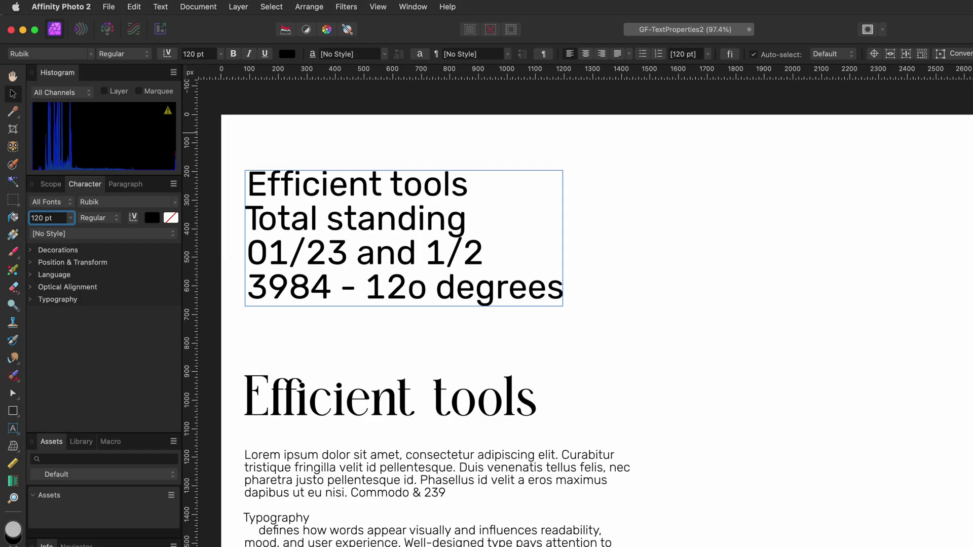
key("super+z")
- Make the 'Total standing' line bold and leave text editing
left_click(99, 218)
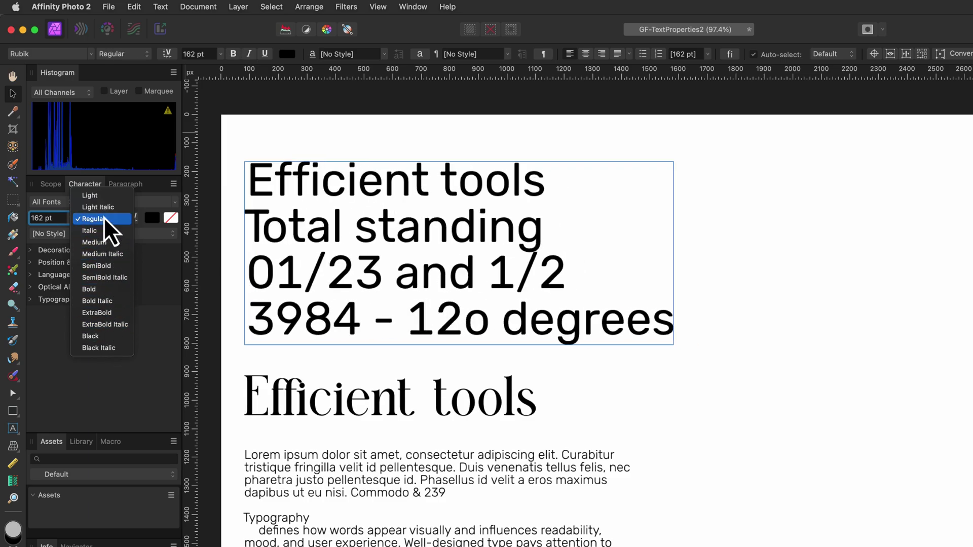
left_click(101, 219)
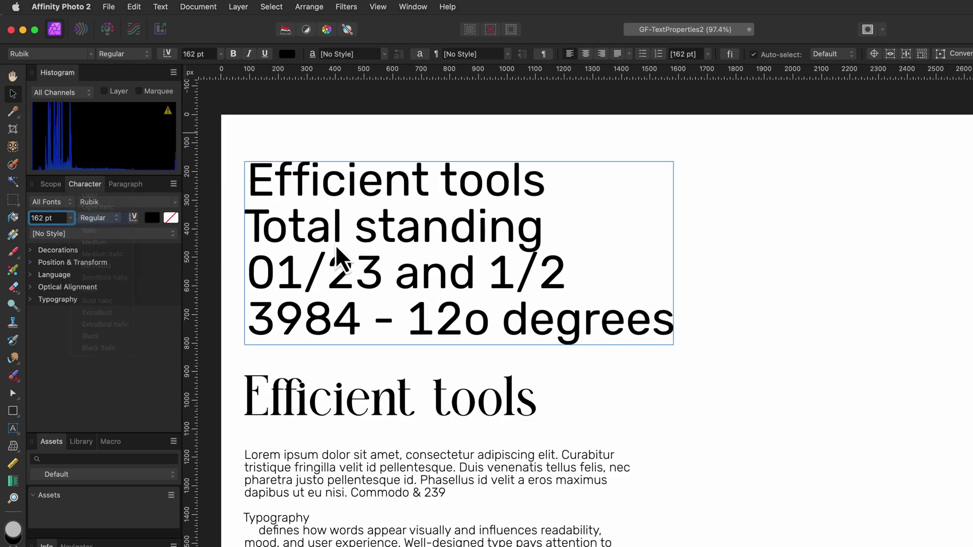
left_click(334, 233)
triple_click(333, 230)
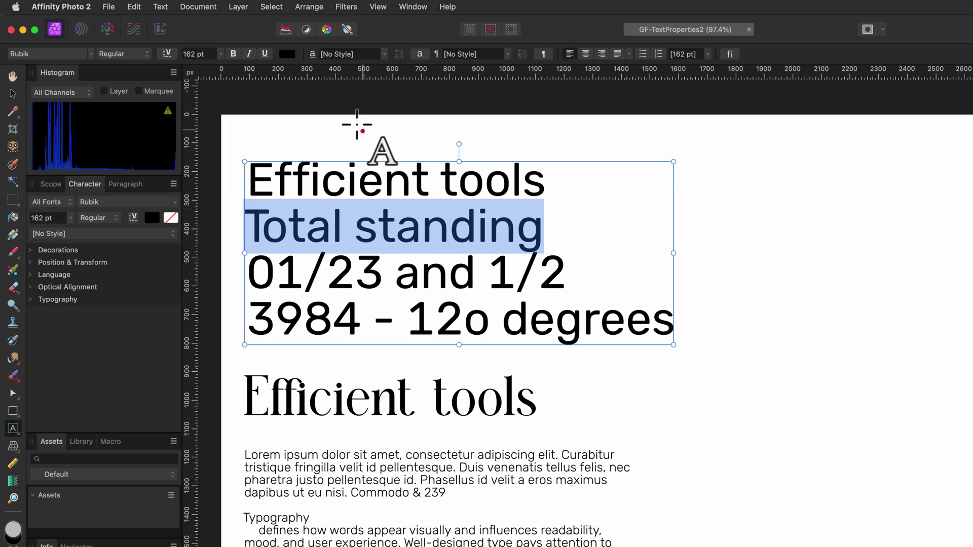
left_click(233, 54)
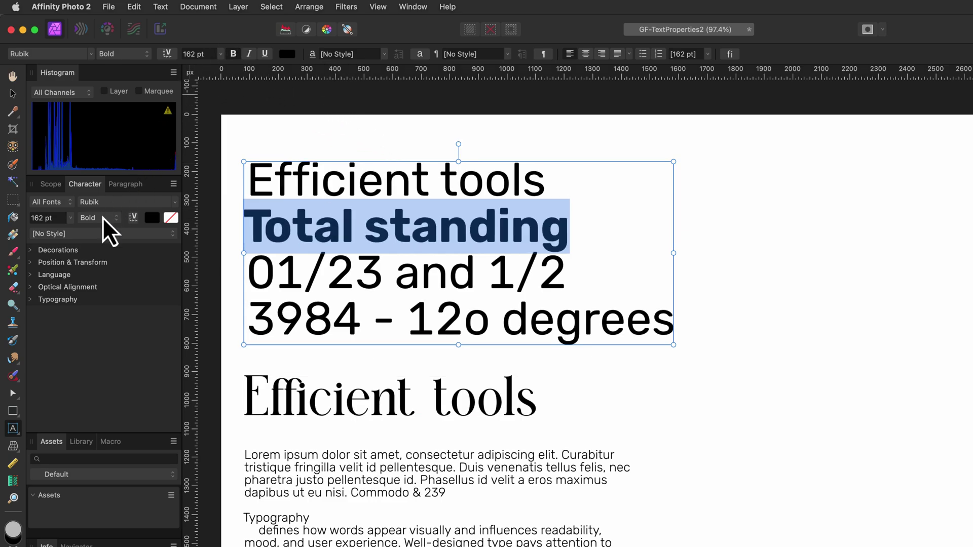
left_click(12, 93)
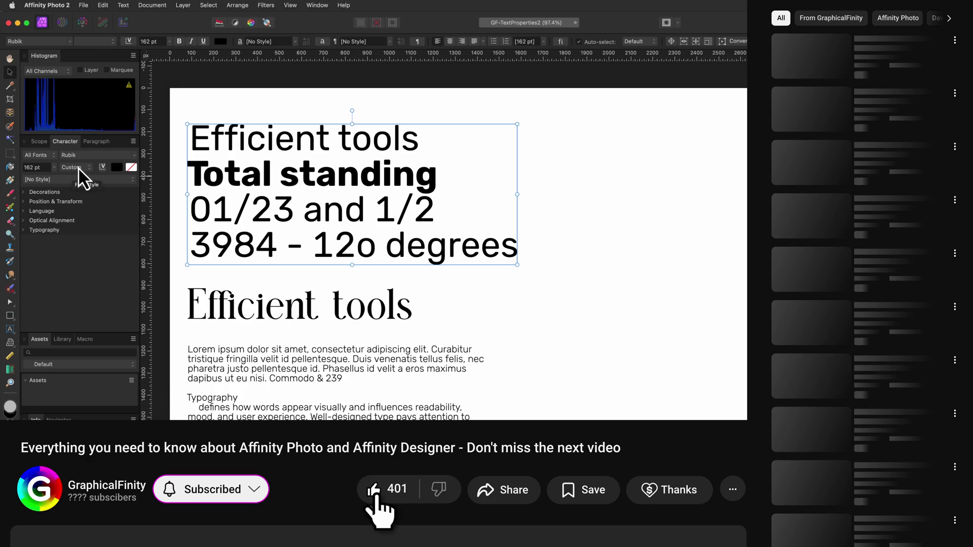
- Set the block to Light, then raise its variable Weight above 300 for a Custom style
left_click(78, 168)
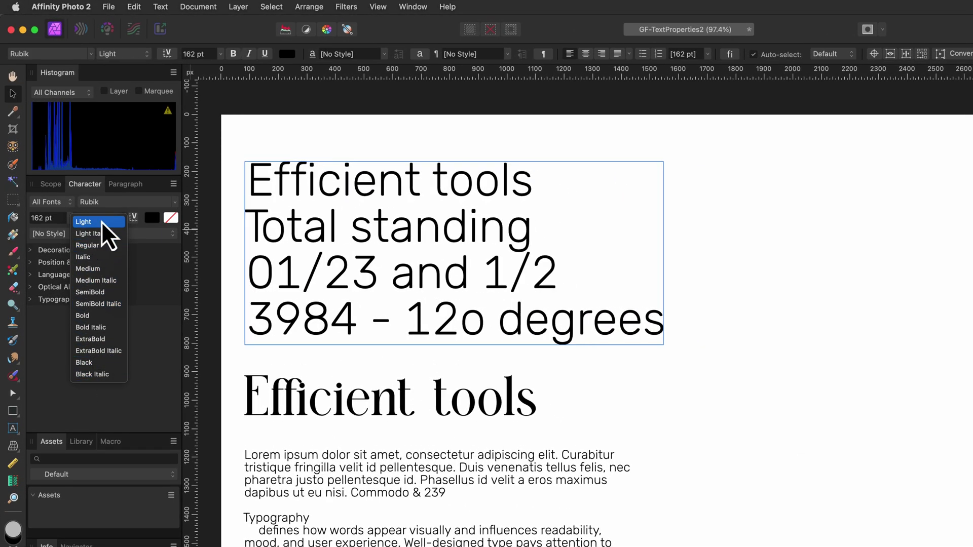
left_click(97, 222)
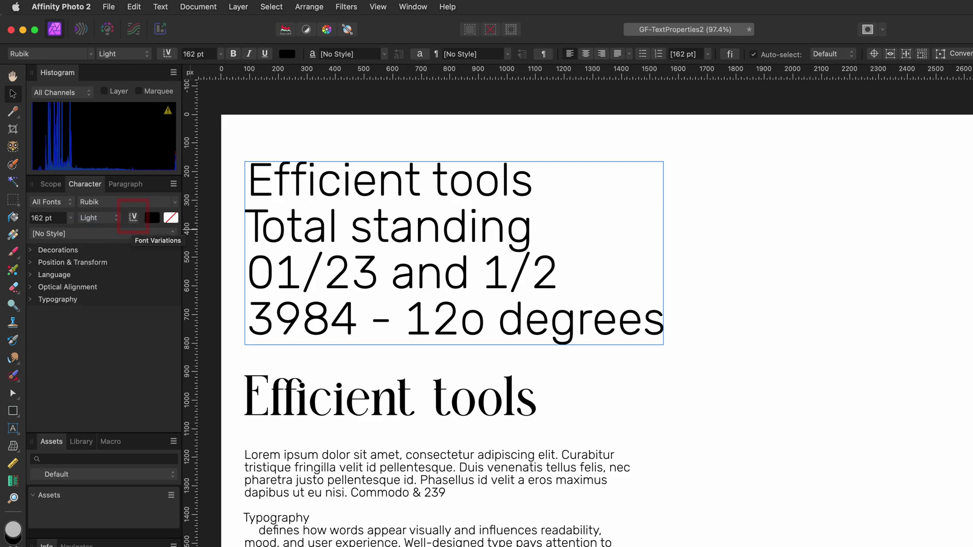
left_click(134, 218)
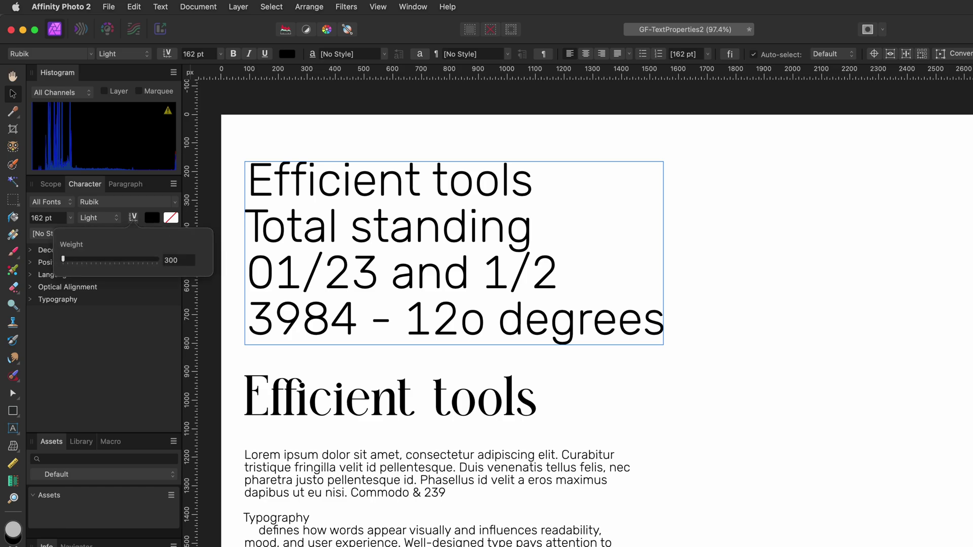
key("Escape")
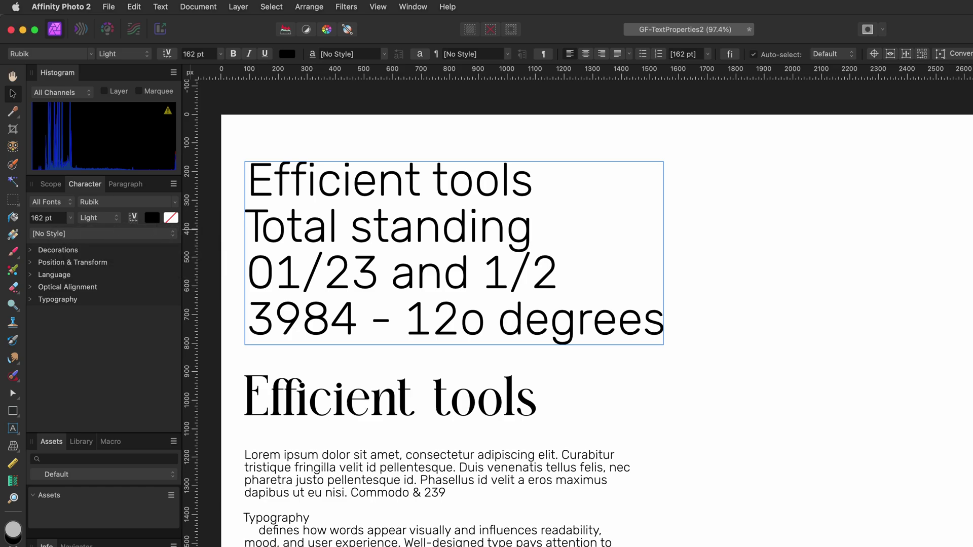
left_click(134, 220)
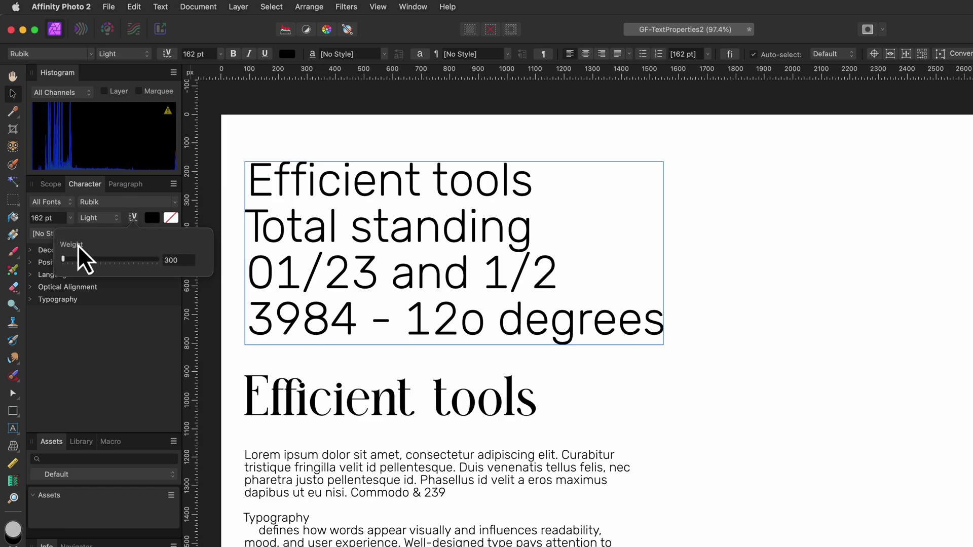
mouse_move(65, 260)
left_mouse_down()
mouse_move(158, 263)
mouse_move(82, 265)
left_mouse_up()
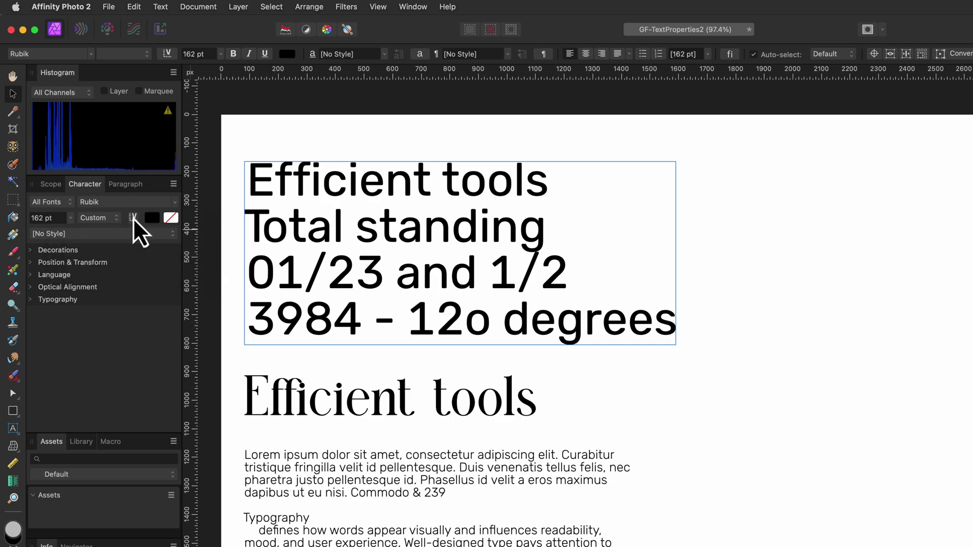
- Try a red text fill and background colours, then remove the text background
left_click(152, 218)
left_click(269, 308)
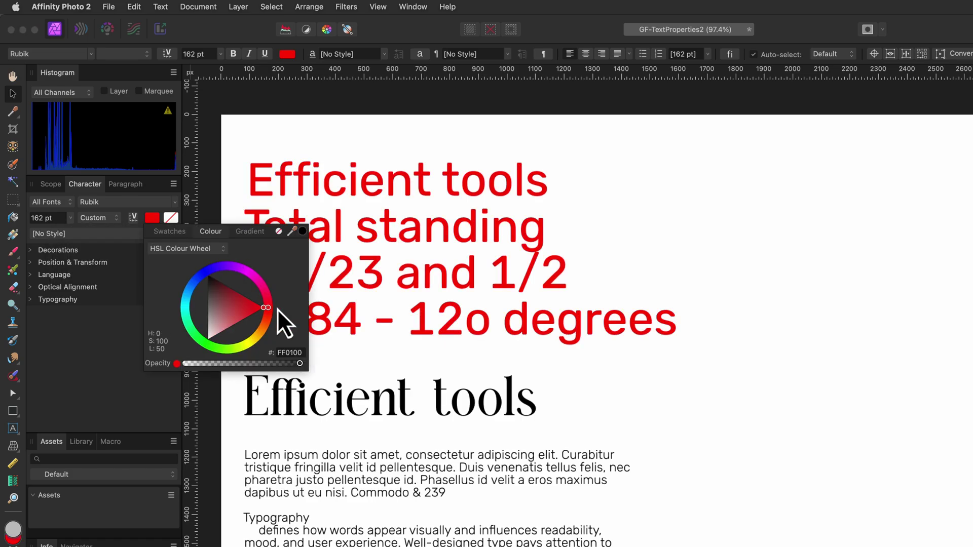
left_click(172, 219)
left_click(284, 307)
mouse_move(287, 306)
left_mouse_down()
mouse_move(272, 345)
mouse_move(285, 308)
left_mouse_up()
left_click(298, 231)
left_click(154, 218)
left_click(154, 218)
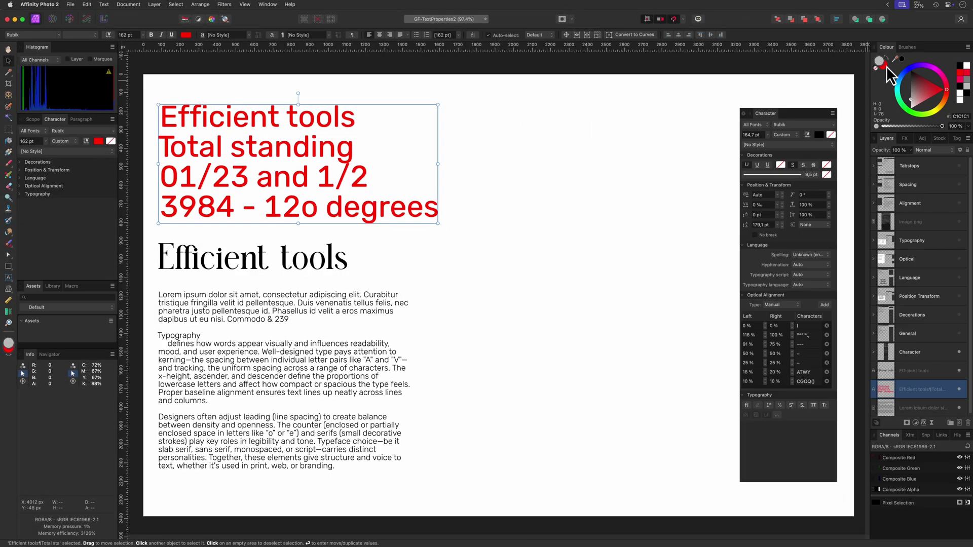
- Return the heading to black, try a red highlight, and choose [No Style]
left_click(944, 93)
left_click(960, 66)
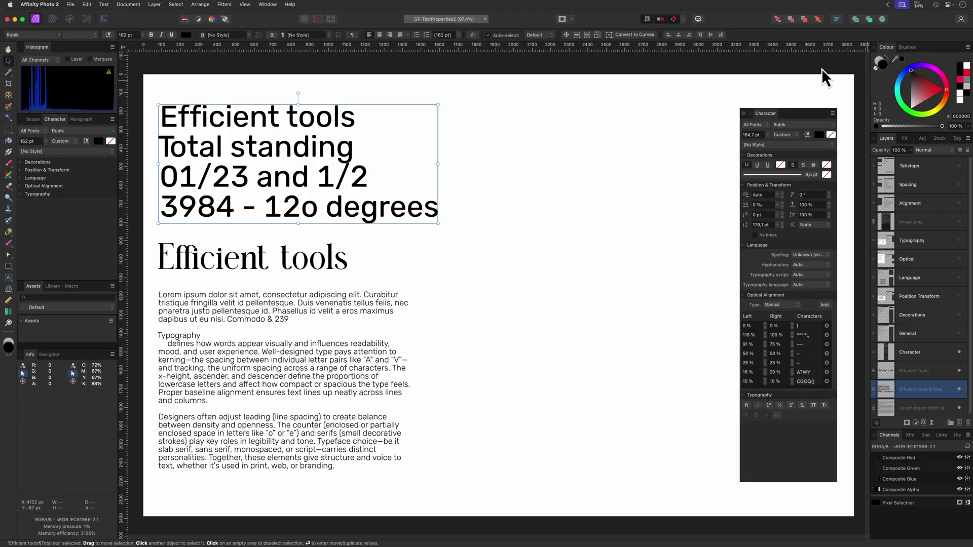
left_click(111, 142)
left_click(185, 189)
left_click(83, 150)
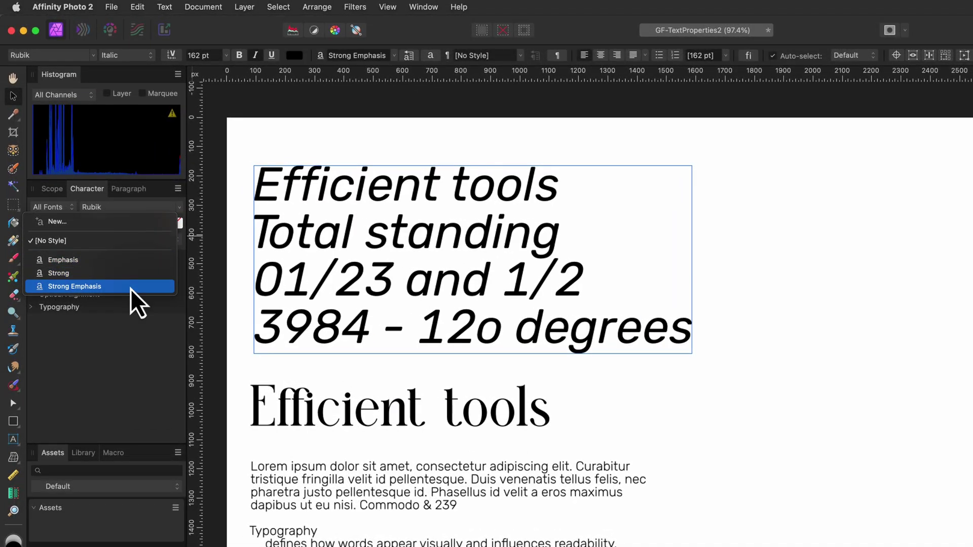
left_click(124, 241)
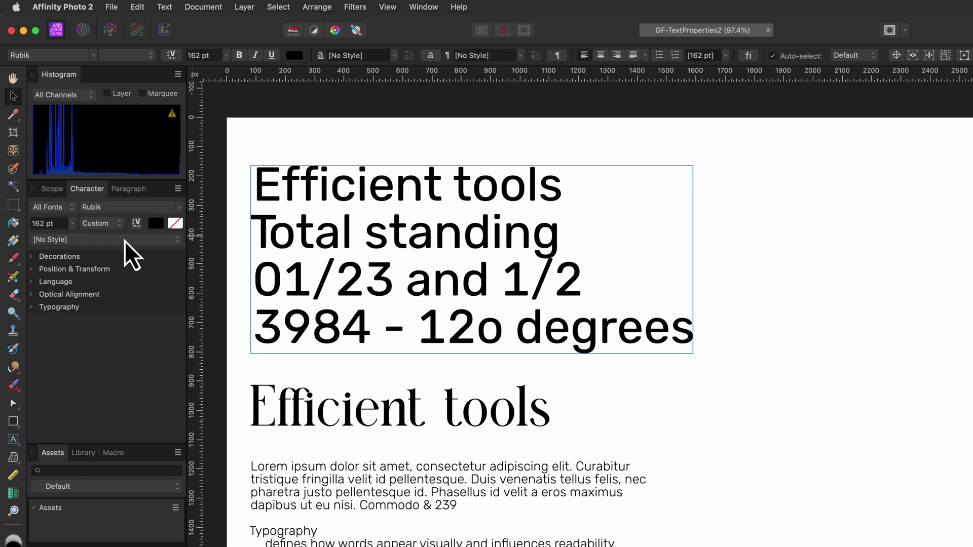
- Expand Decorations and try single and double underlines on the heading
left_click(32, 255)
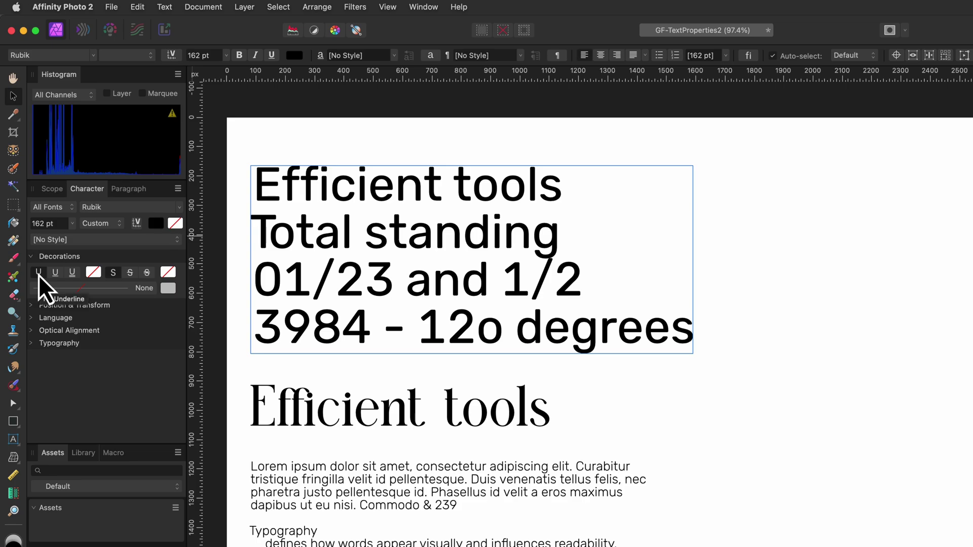
left_click(54, 275)
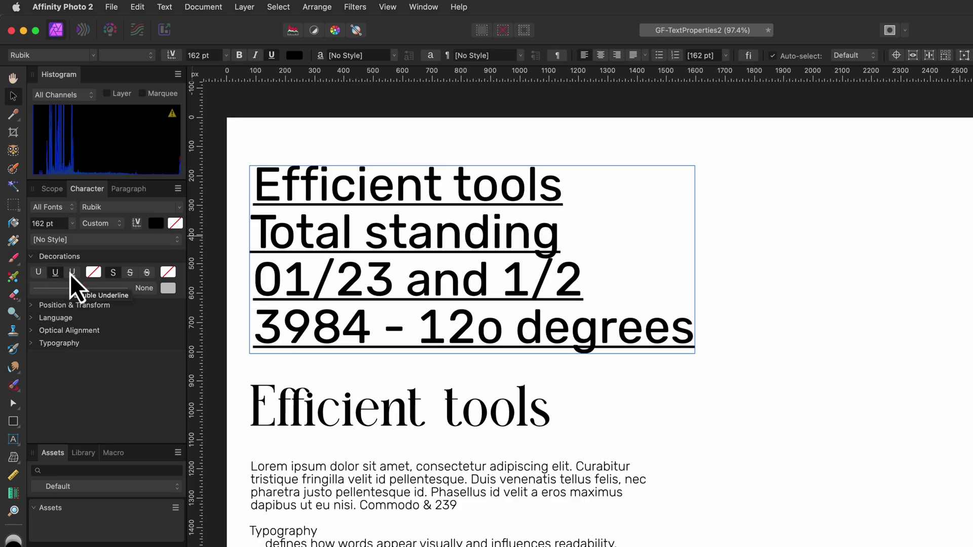
left_click(70, 273)
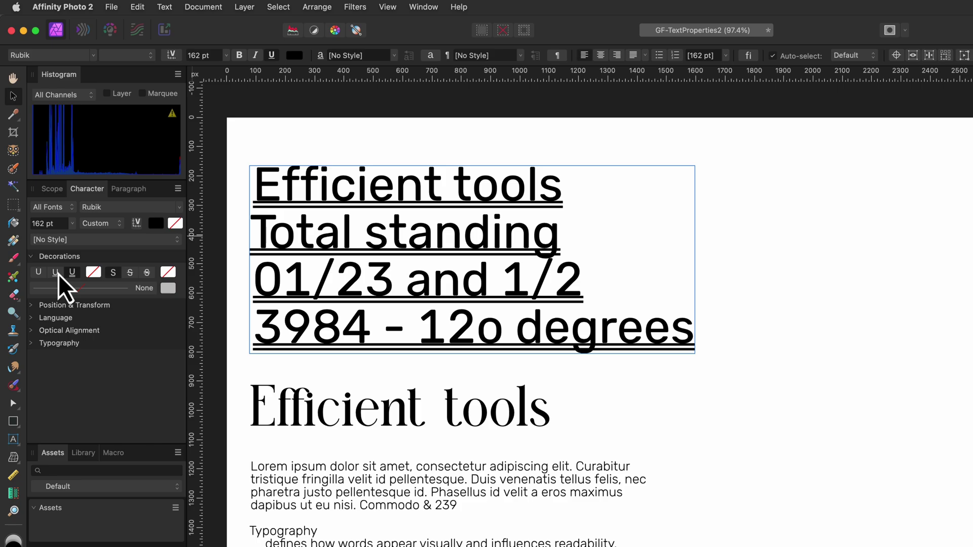
left_click(58, 273)
key("Escape")
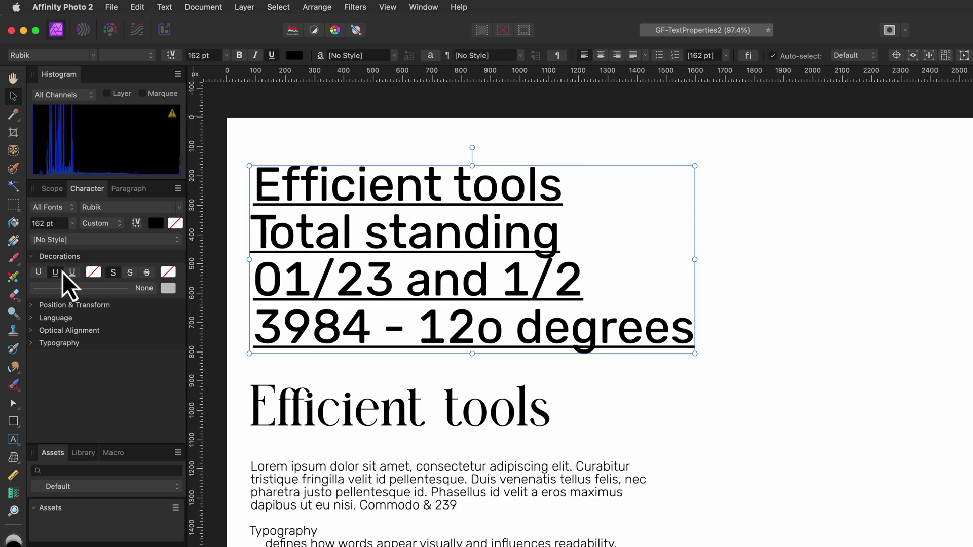
- Change the heading's weight to Medium, then to Bold
left_click(101, 224)
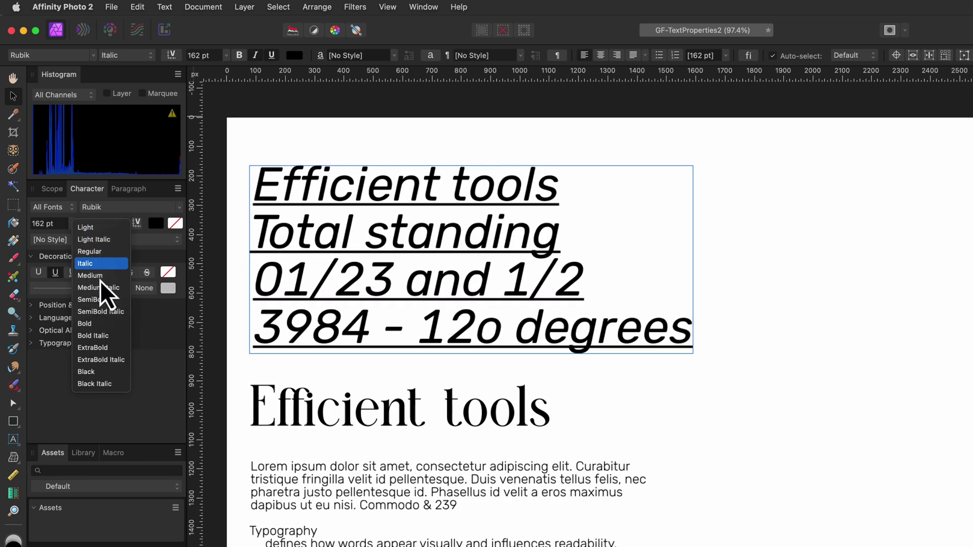
left_click(100, 281)
left_click(115, 223)
left_click(107, 269)
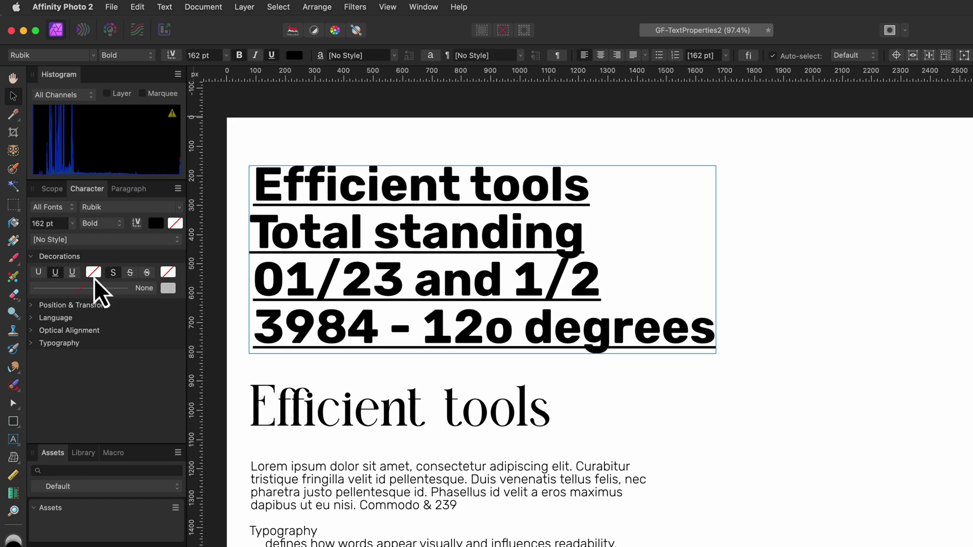
- Try red and magenta underline colours, then clear the colour and remove the underlines
left_click(94, 279)
left_click_drag(209, 363, 209, 326)
left_click(223, 286)
left_click(40, 274)
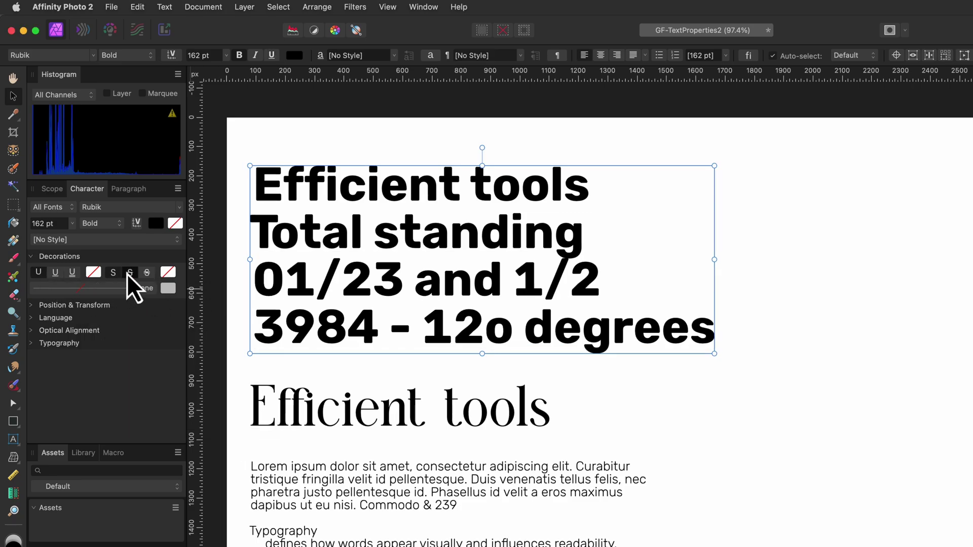
- Apply a single strikethrough, trying red before setting its colour to none
left_click(130, 274)
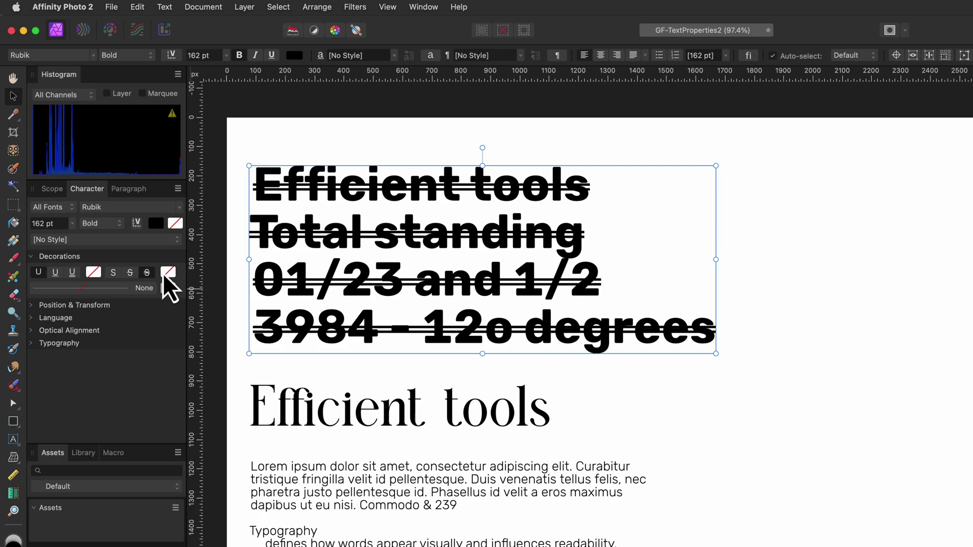
left_click(131, 274)
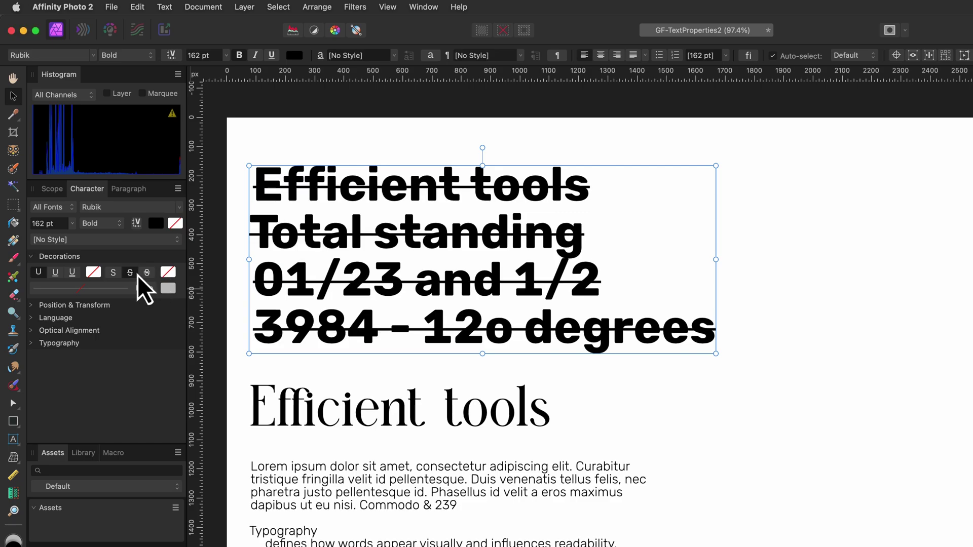
left_click(169, 274)
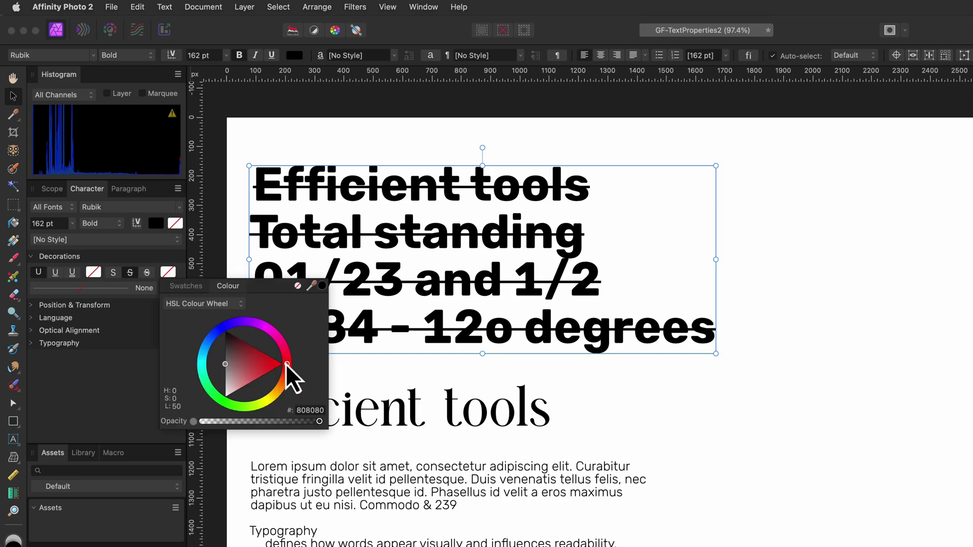
mouse_move(287, 365)
left_mouse_down()
mouse_move(275, 335)
mouse_move(284, 397)
mouse_move(283, 351)
left_mouse_up()
left_click(298, 286)
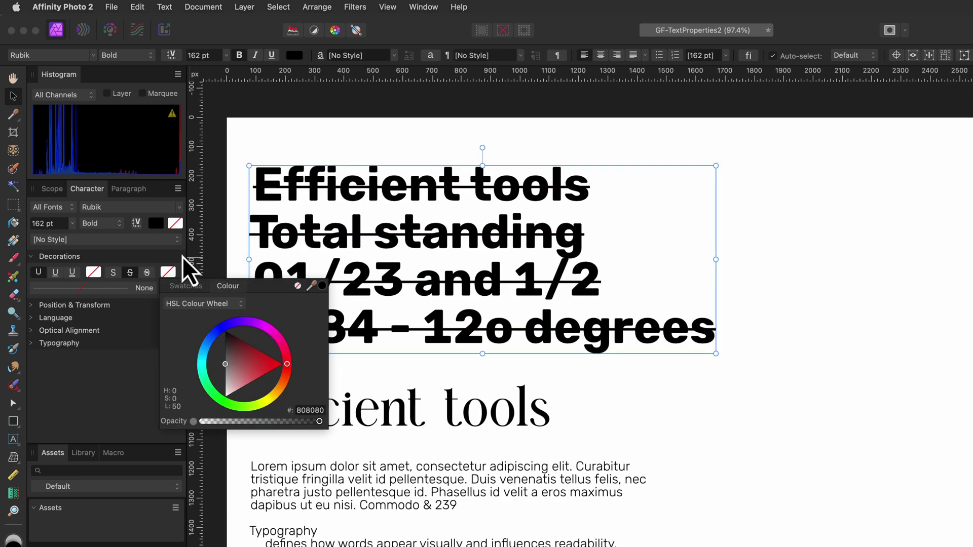
- Try grey, red, orange and black outlines on the heading, then remove the outline
left_click(99, 289)
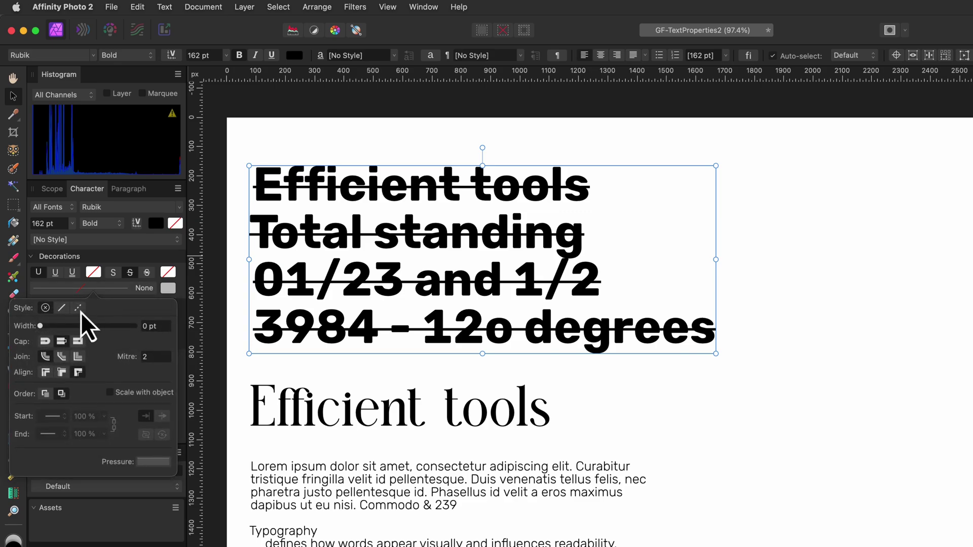
mouse_move(49, 324)
left_mouse_down()
mouse_move(96, 326)
mouse_move(71, 326)
left_mouse_up()
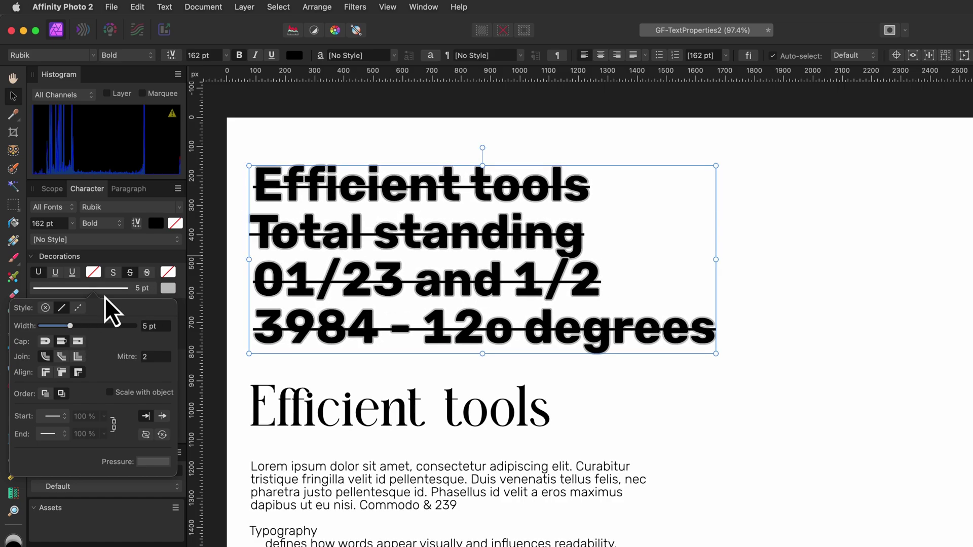
left_click(167, 288)
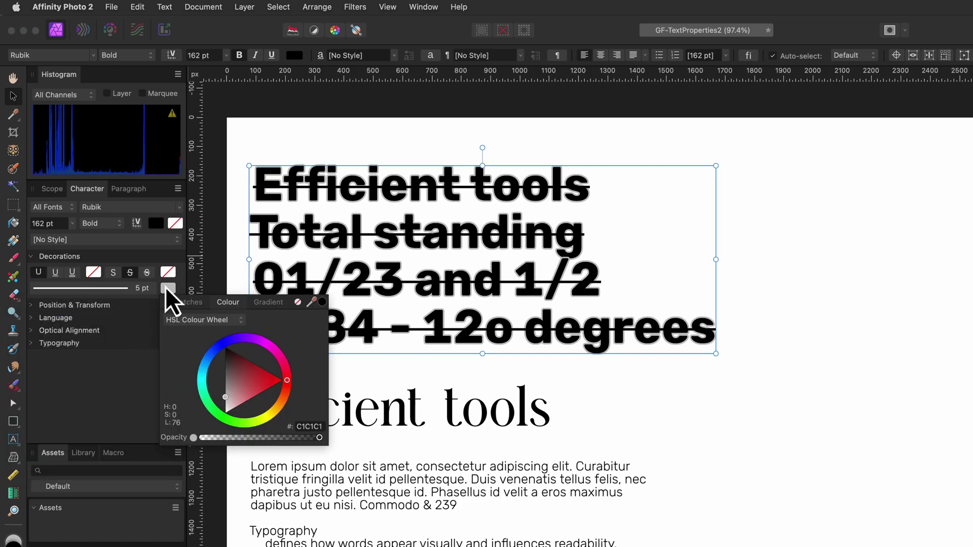
left_click(290, 384)
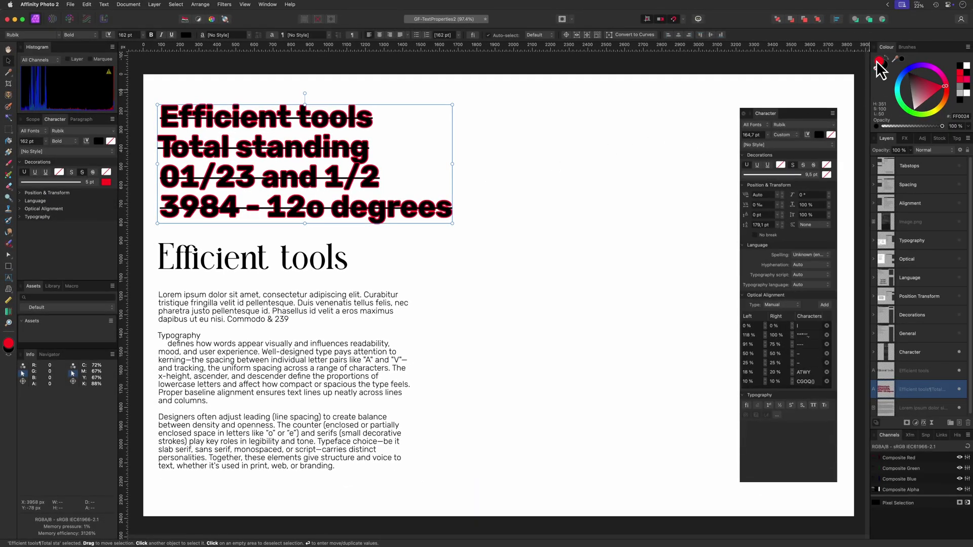
left_click(918, 89)
mouse_move(946, 84)
left_mouse_down()
mouse_move(946, 104)
mouse_move(894, 81)
mouse_move(946, 89)
left_mouse_up()
left_click(905, 66)
left_click(876, 69)
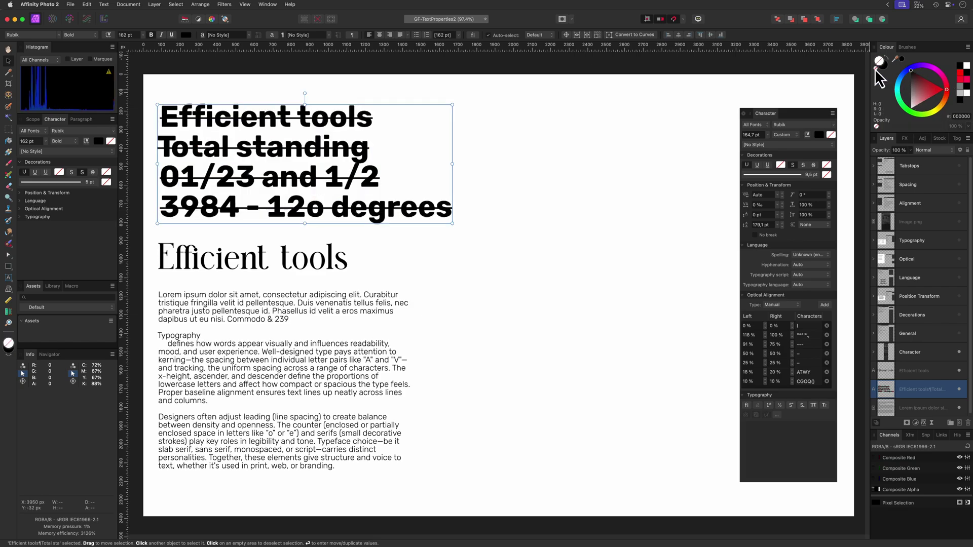
left_click(8, 255)
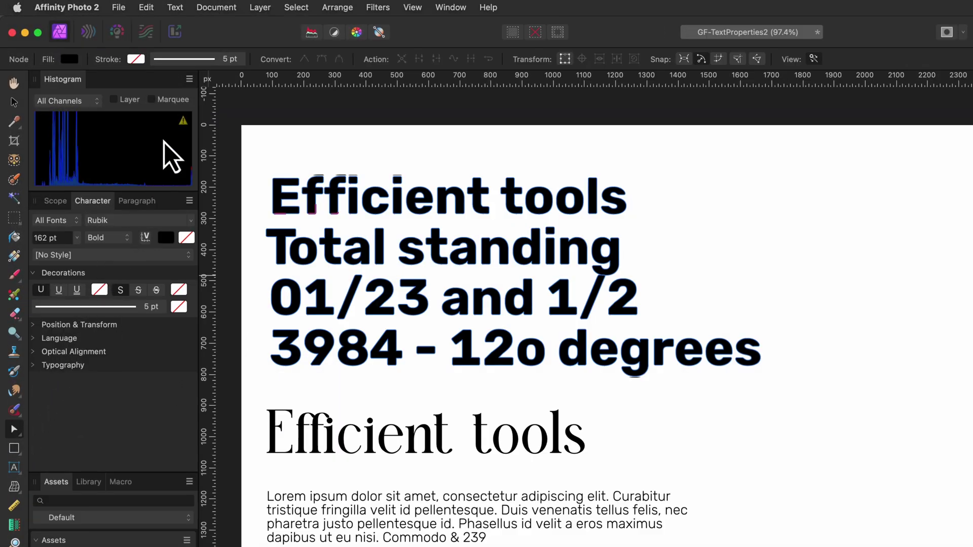
- Drag the toolbar stroke Width to 6.5 pt for a thicker black outline
left_click(196, 63)
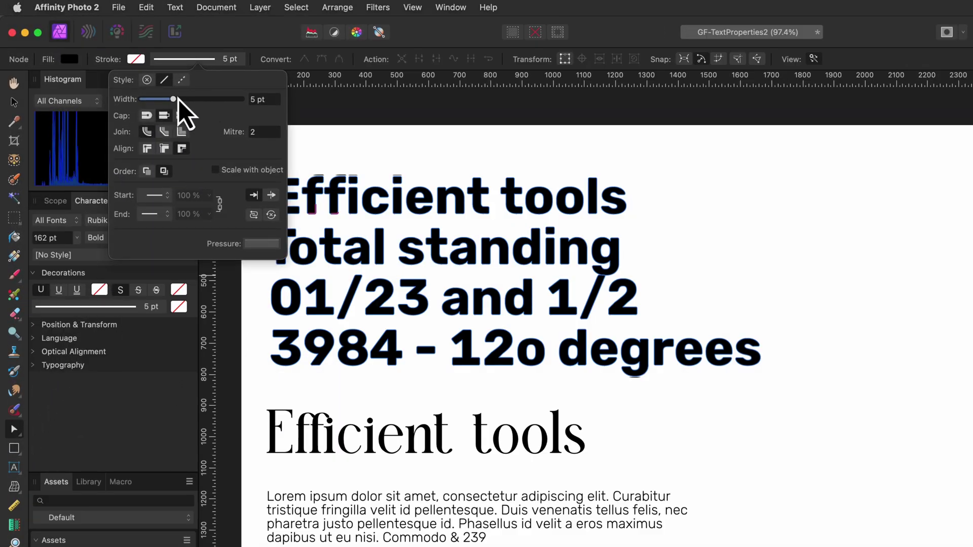
mouse_move(178, 99)
left_mouse_down()
mouse_move(210, 101)
mouse_move(172, 103)
mouse_move(194, 108)
mouse_move(177, 109)
left_mouse_up()
- Collapse Decorations, expand Position & Transform, and select the VAstfg sample text
key("t")
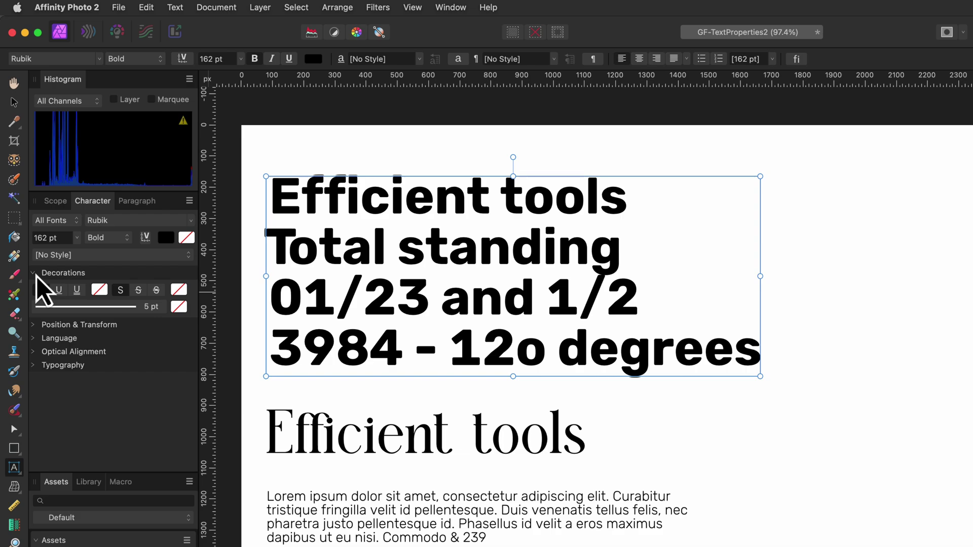
left_click(34, 273)
left_click(34, 286)
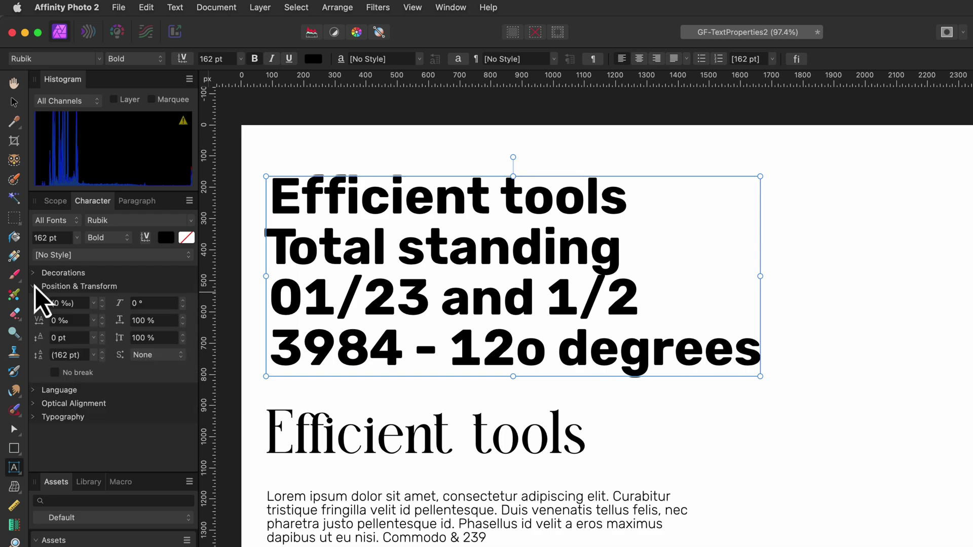
key("Escape")
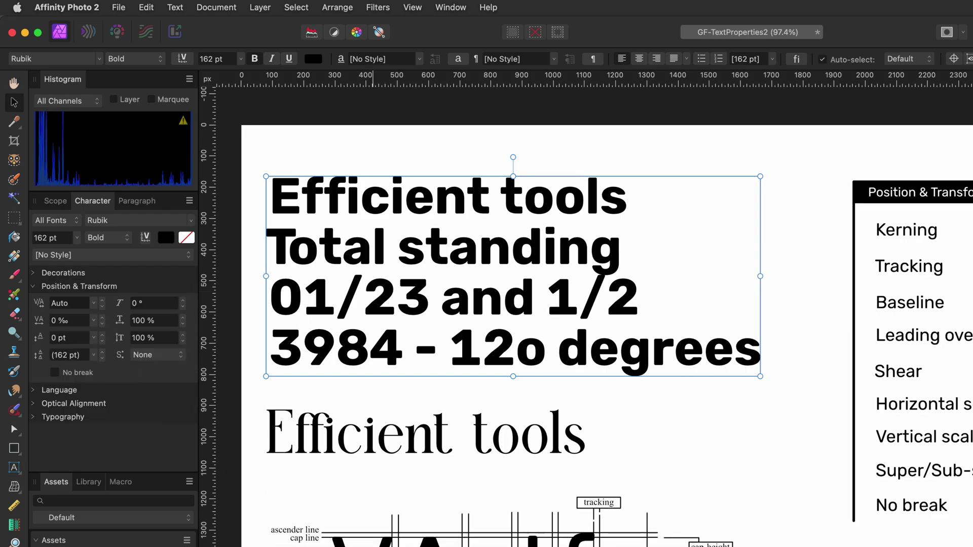
left_click(375, 546)
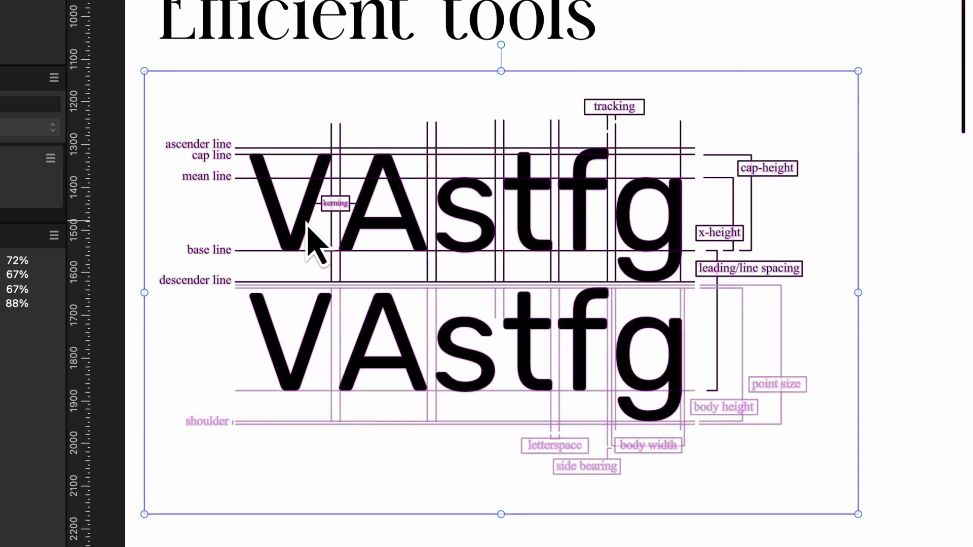
left_click(314, 243)
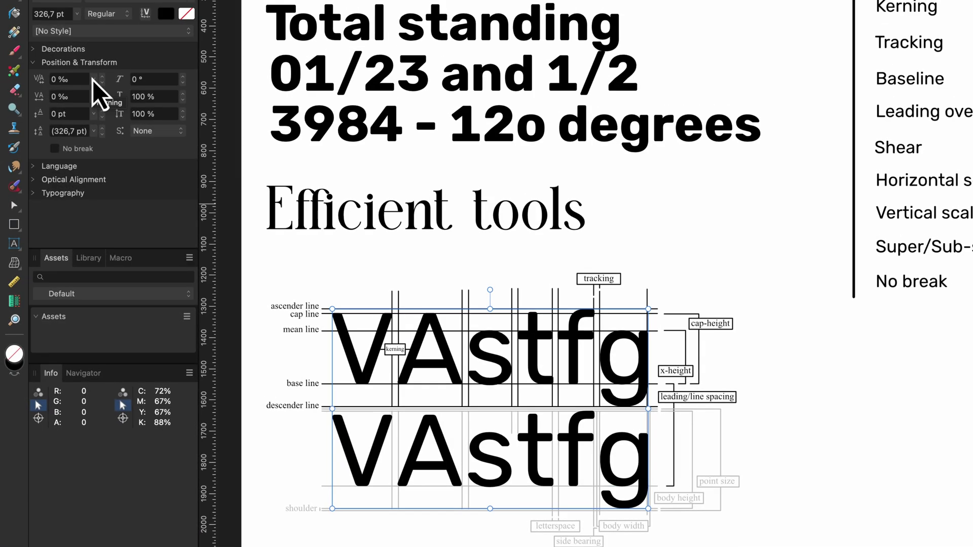
- Preview kerning presets, keeping 0 ‰, then set kerning to Auto
left_click(93, 80)
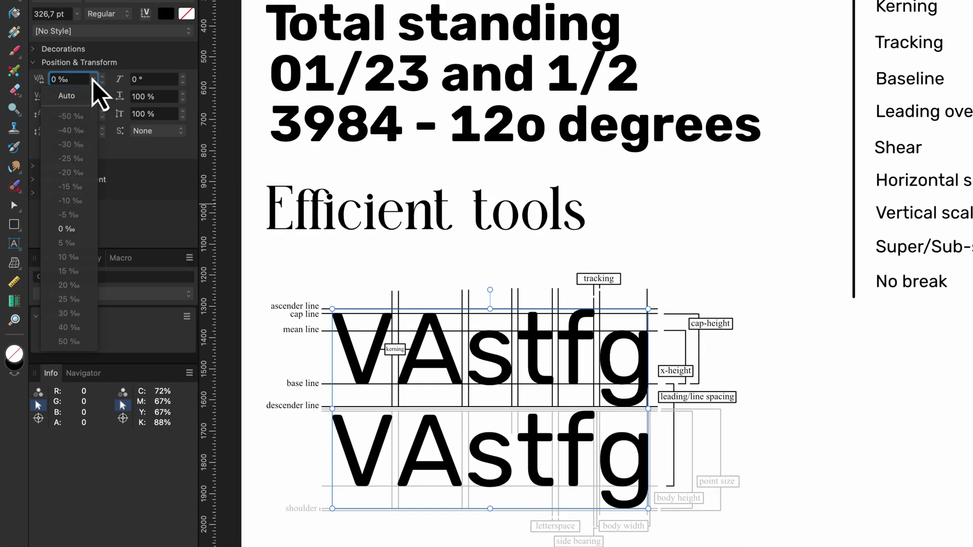
left_click(74, 228)
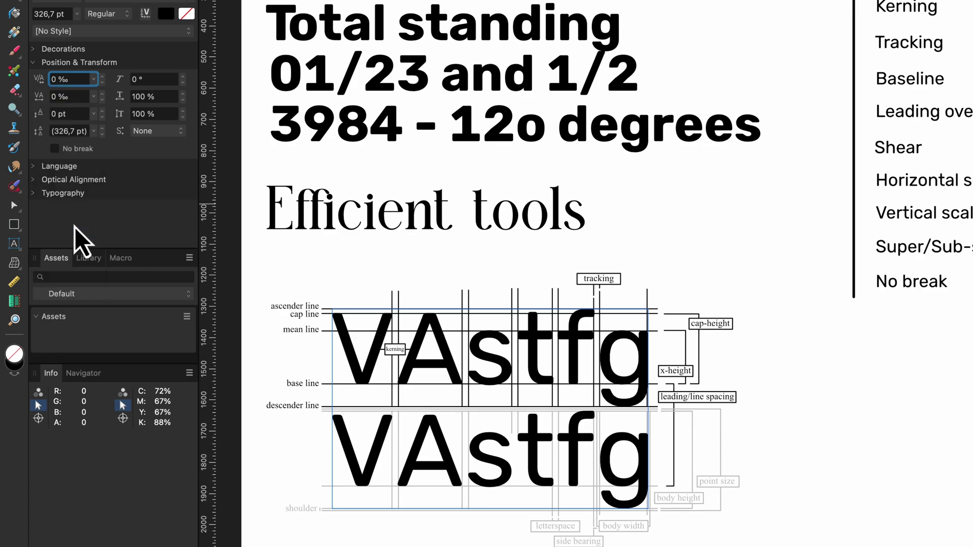
left_click(95, 80)
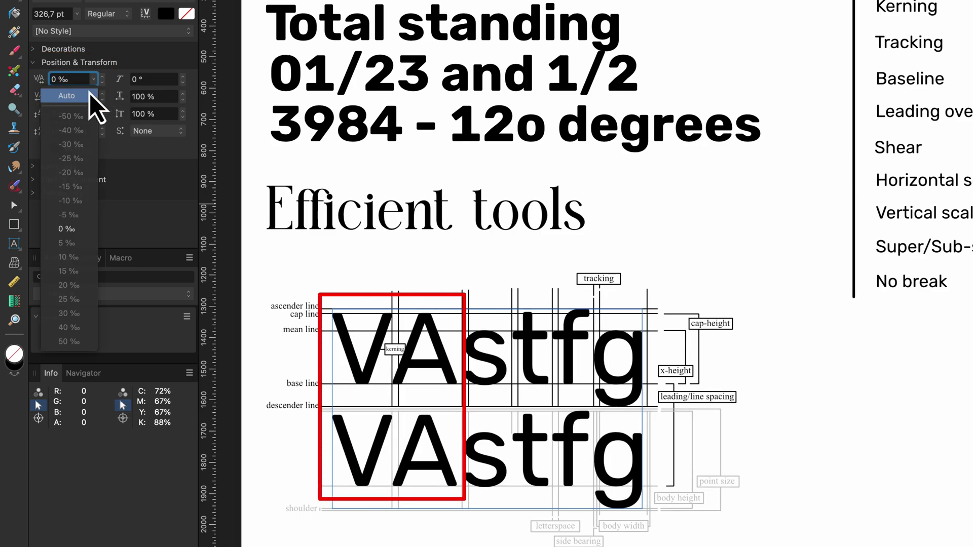
left_click(90, 94)
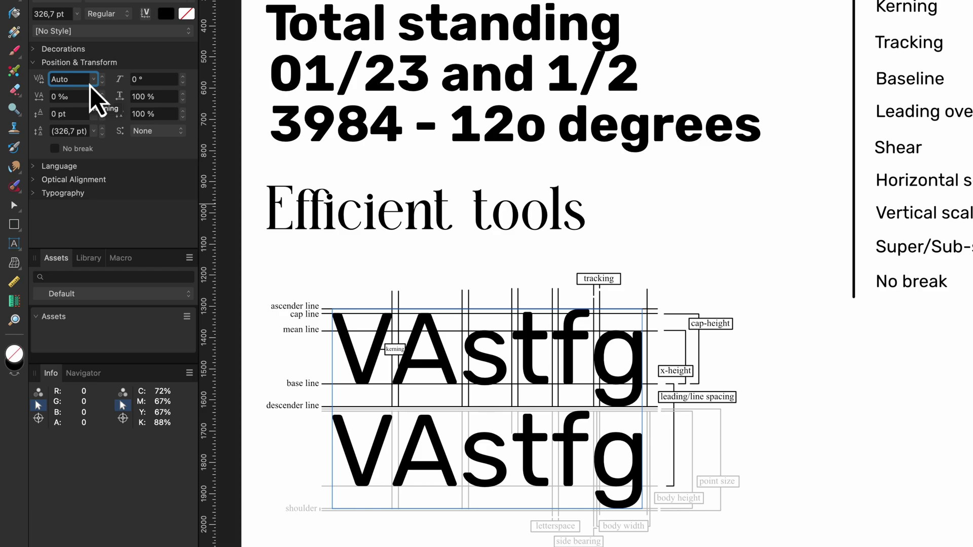
- Place the caret between V and A in VAstfg and preview kerning presets without changing them
left_click(299, 301)
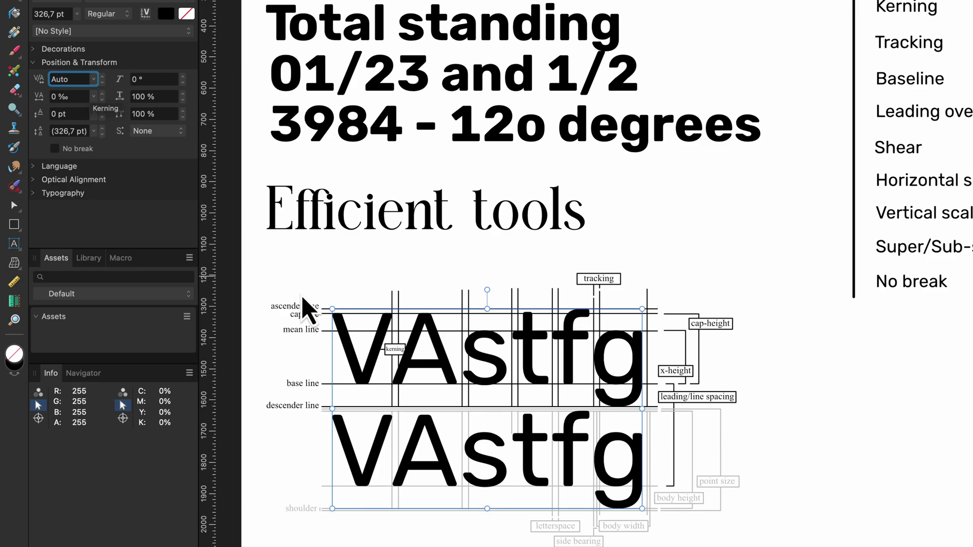
double_click(397, 362)
left_click(398, 362)
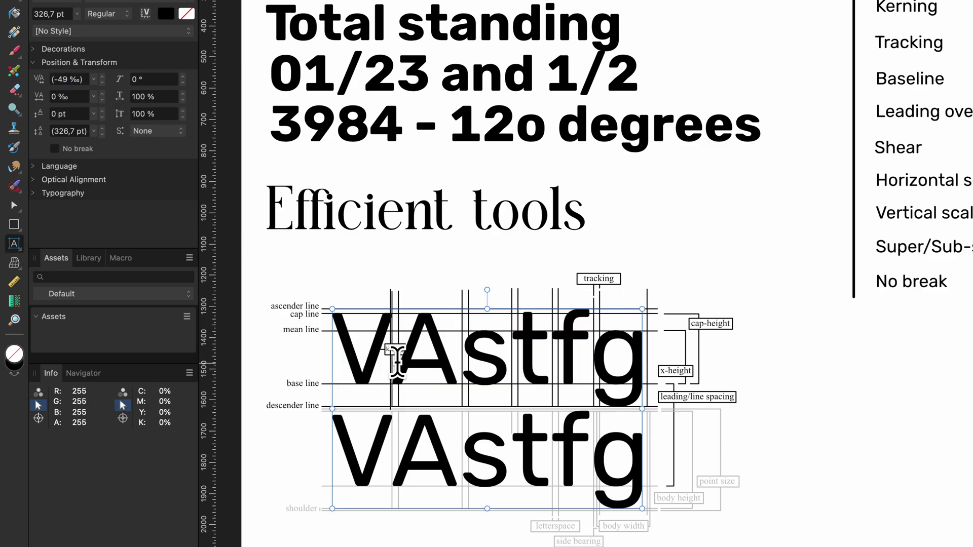
left_click(393, 469)
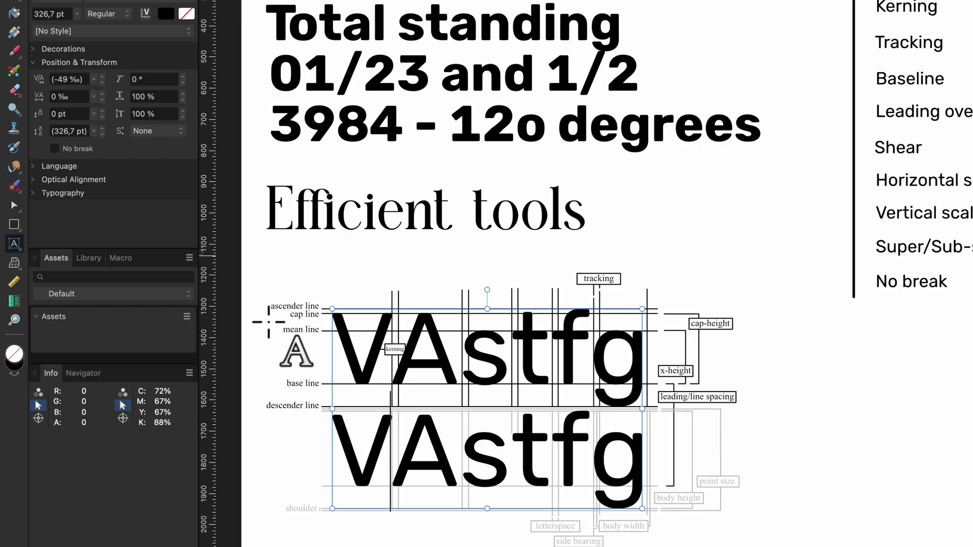
left_click(94, 79)
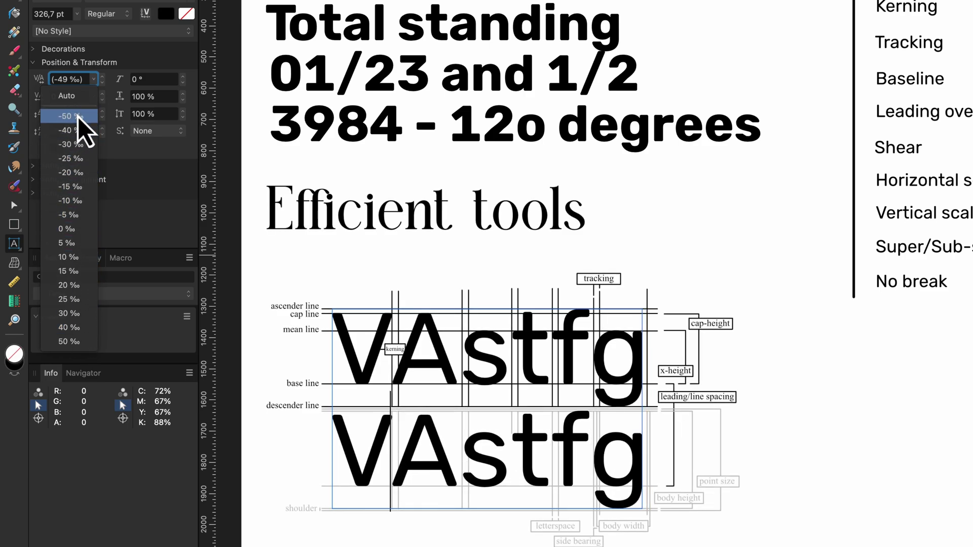
left_click(81, 97)
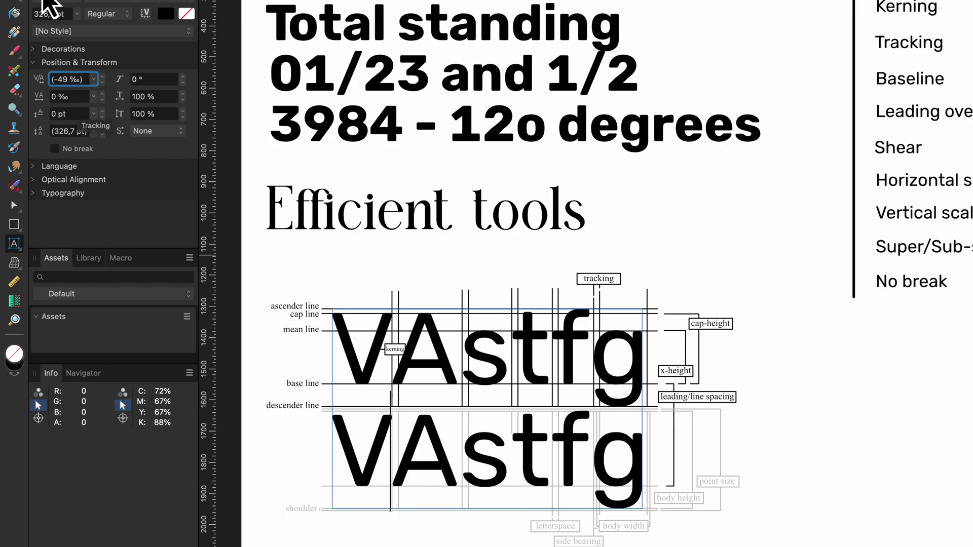
key("Escape")
left_click(476, 362)
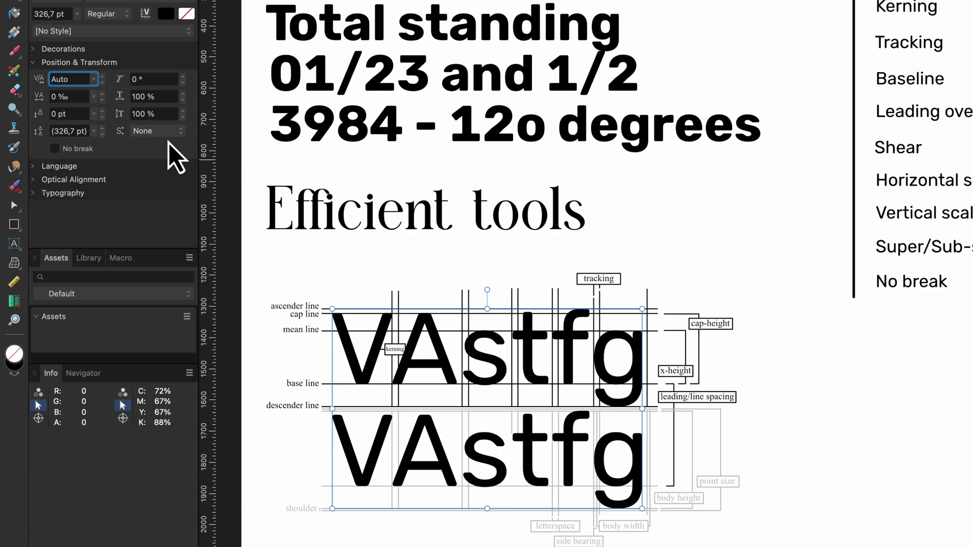
left_click(92, 96)
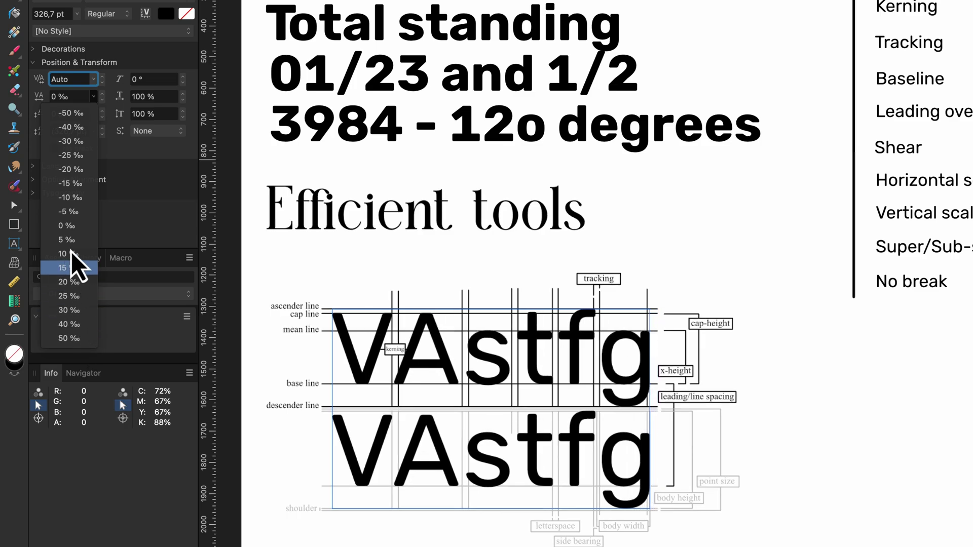
left_click(71, 226)
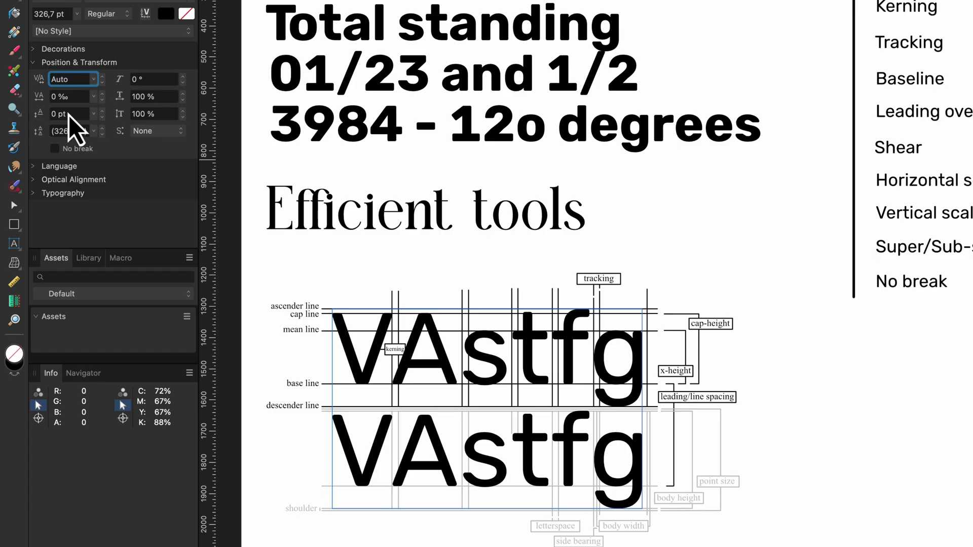
- Try a 10 pt baseline shift on the VAstfg sample, then reset it to 0 pt
left_click(68, 114)
type("10")
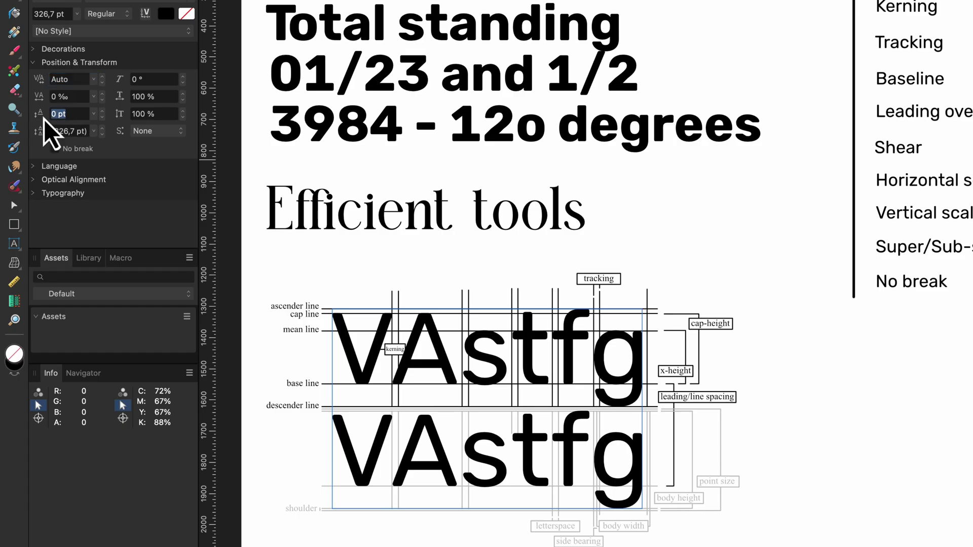
key("Return")
scroll(55, 120, "down", 6)
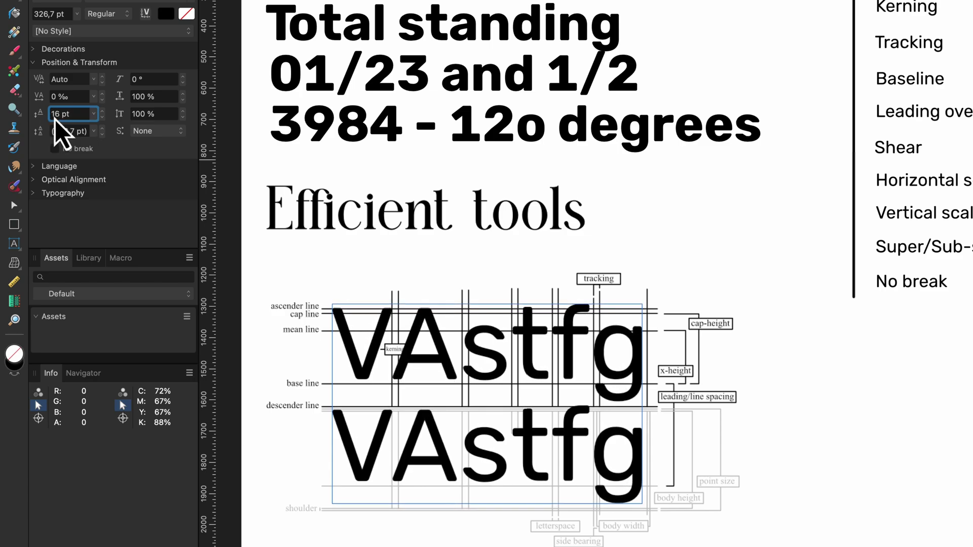
scroll(42, 120, "down", 20)
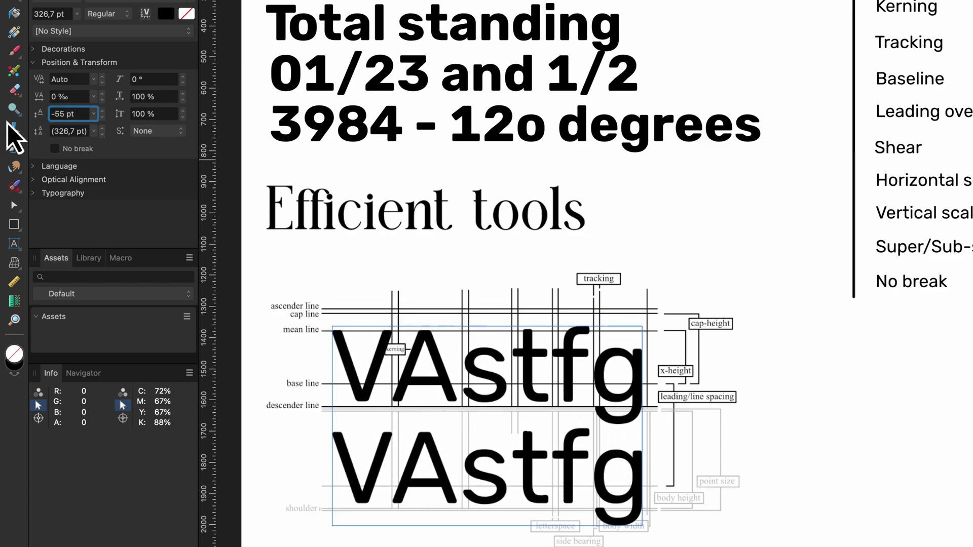
key("Down")
type("0")
key("Return")
- Scroll the Leading value up to 369 pt and commit it
scroll(51, 130, "up", 14)
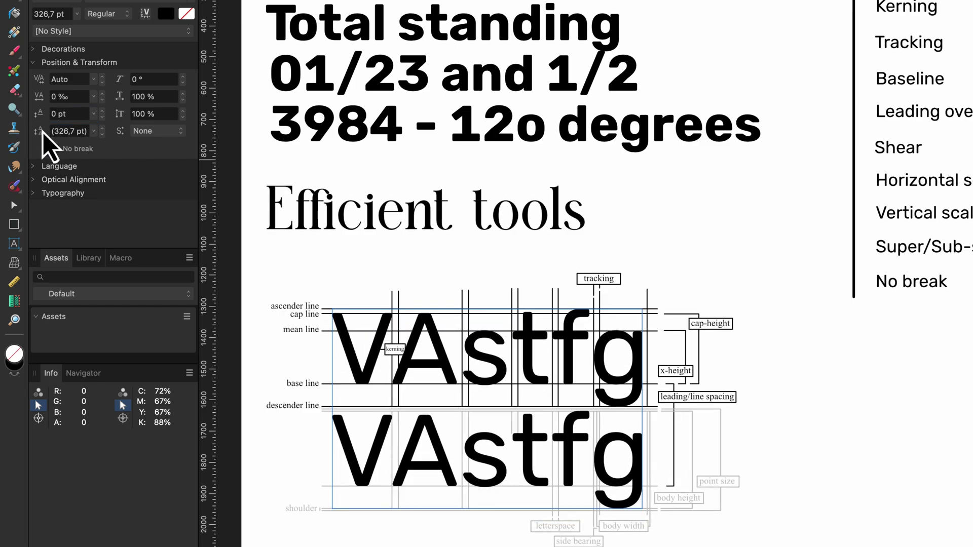
scroll(54, 133, "up", 20)
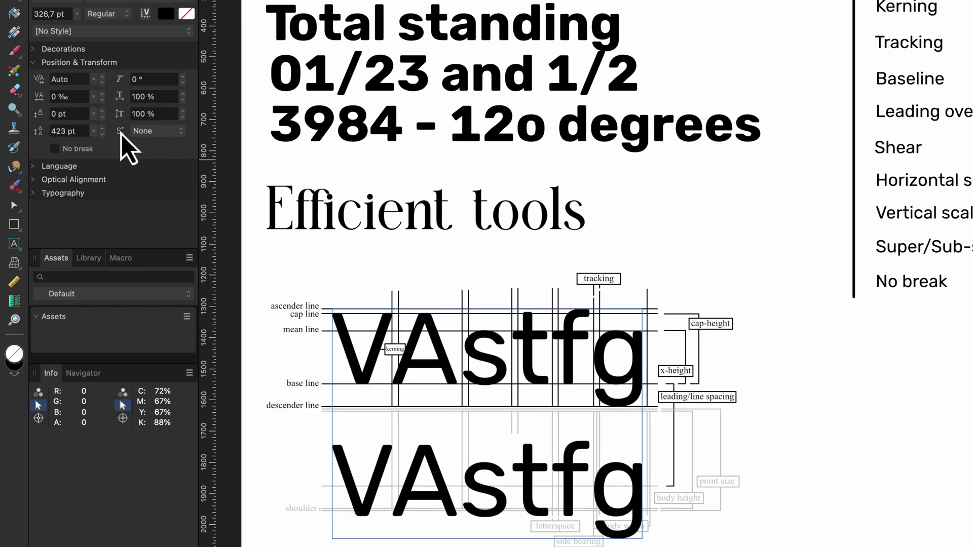
scroll(66, 135, "up", 14)
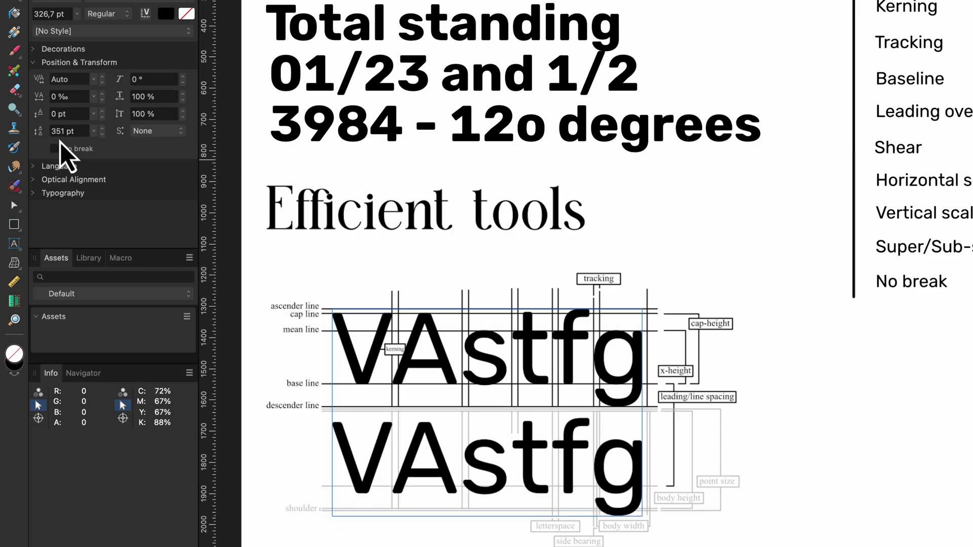
scroll(79, 138, "down", 20)
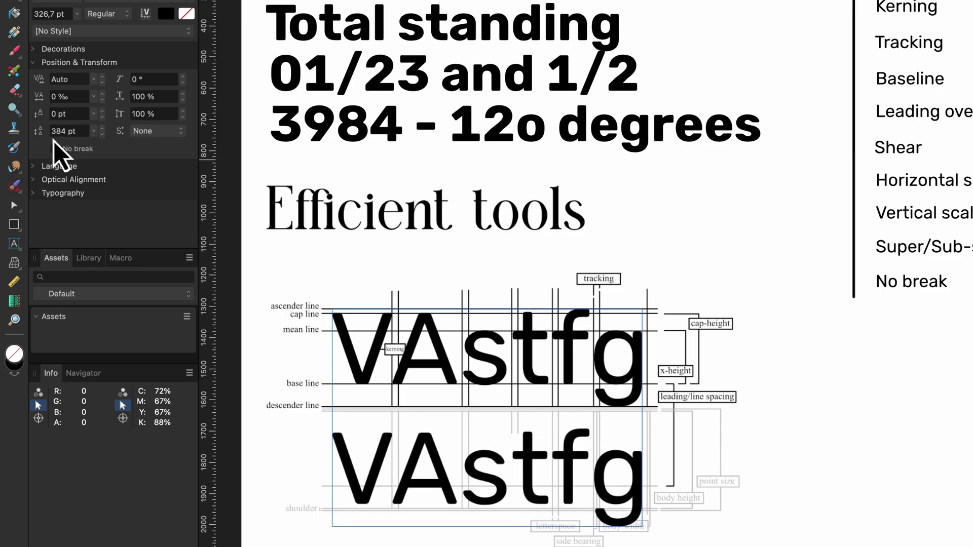
scroll(37, 151, "up", 6)
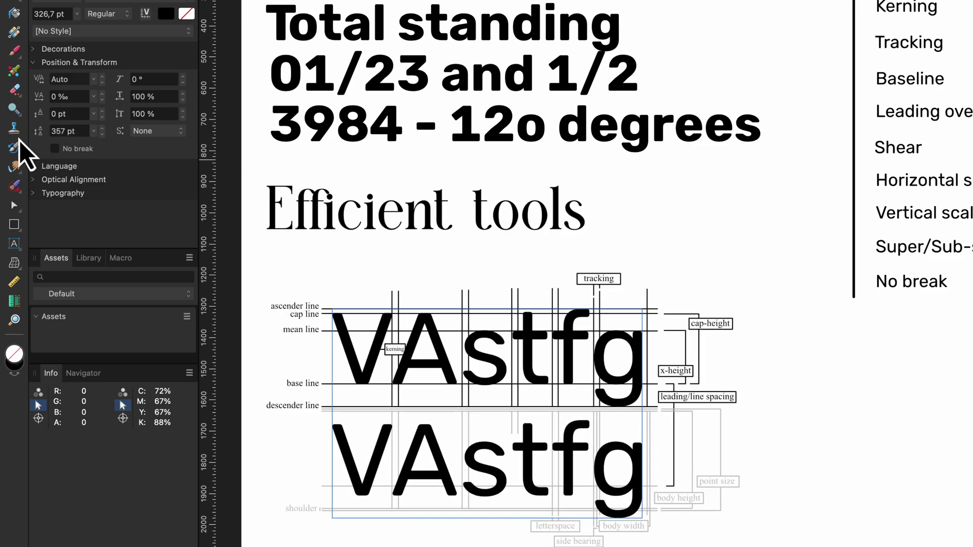
scroll(23, 140, "up", 4)
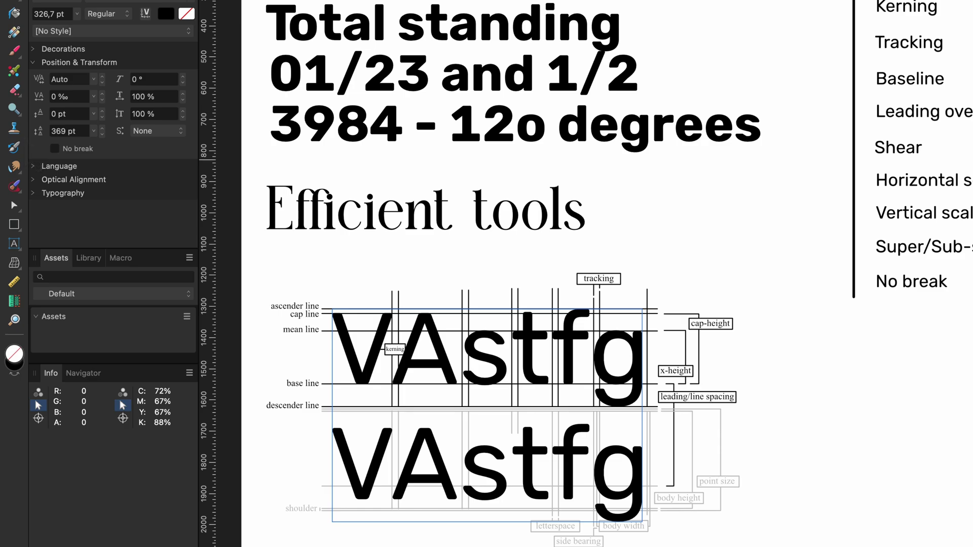
key("Escape")
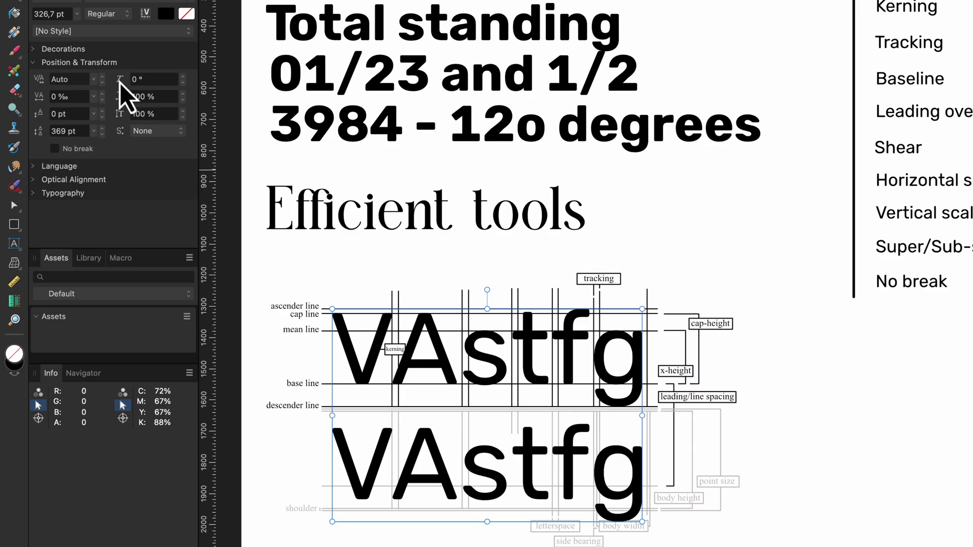
left_click_drag(120, 82, 125, 86)
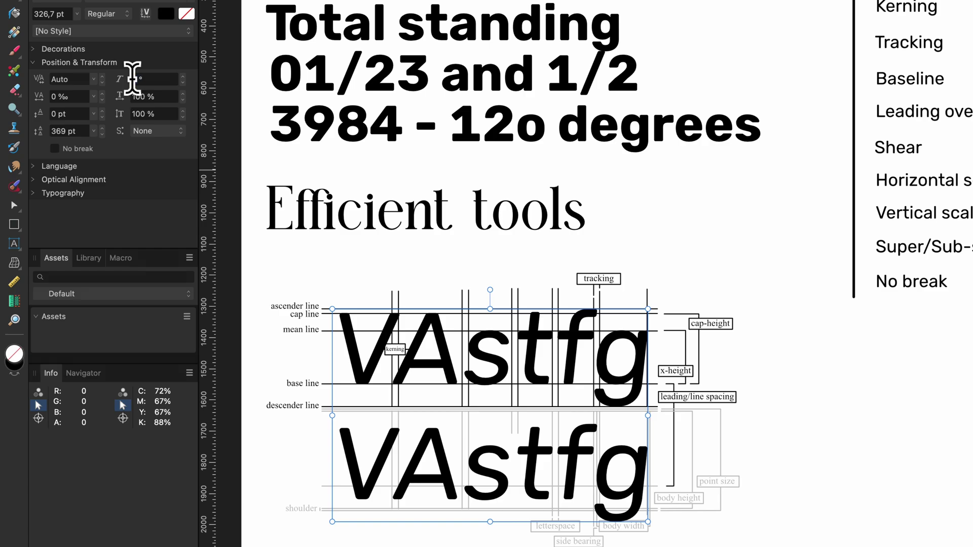
key("Return")
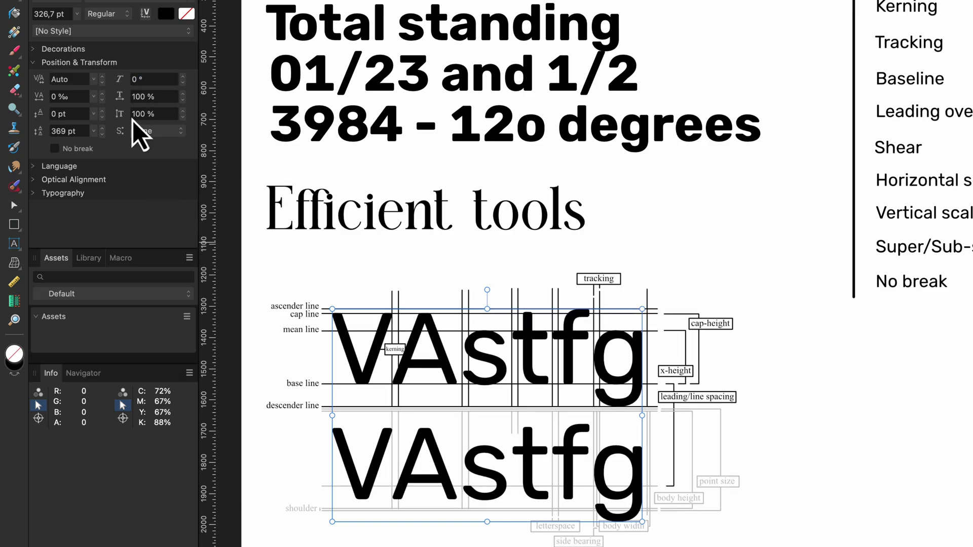
mouse_move(126, 98)
left_mouse_down()
mouse_move(140, 98)
mouse_move(126, 98)
mouse_move(126, 112)
left_mouse_up()
left_click(142, 96)
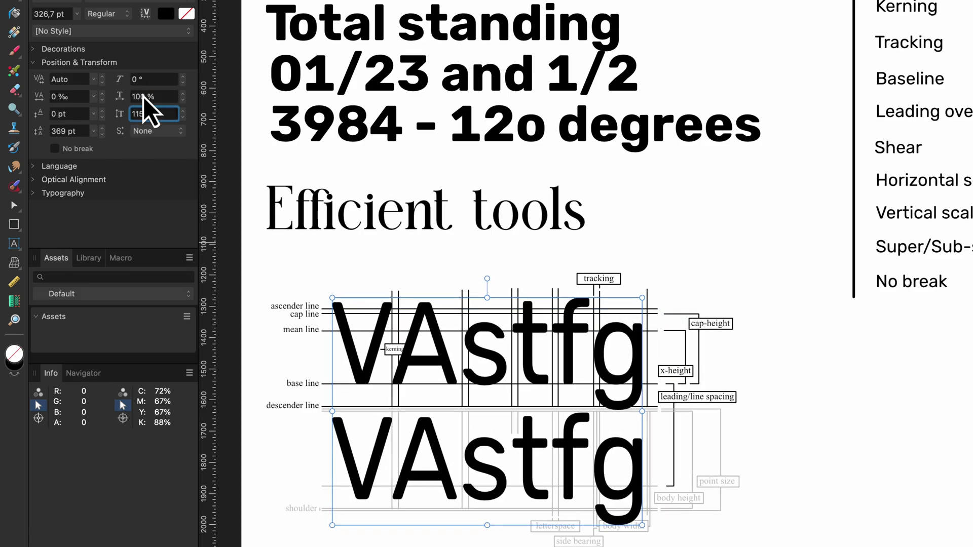
type("100")
key("Tab")
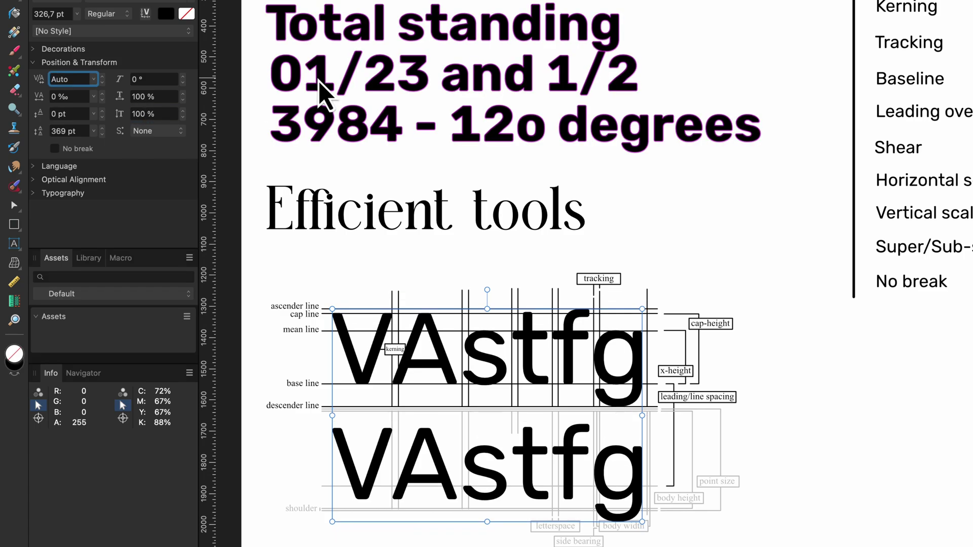
- Set the bold heading's horizontal and vertical scale to 100 %
left_click(319, 82)
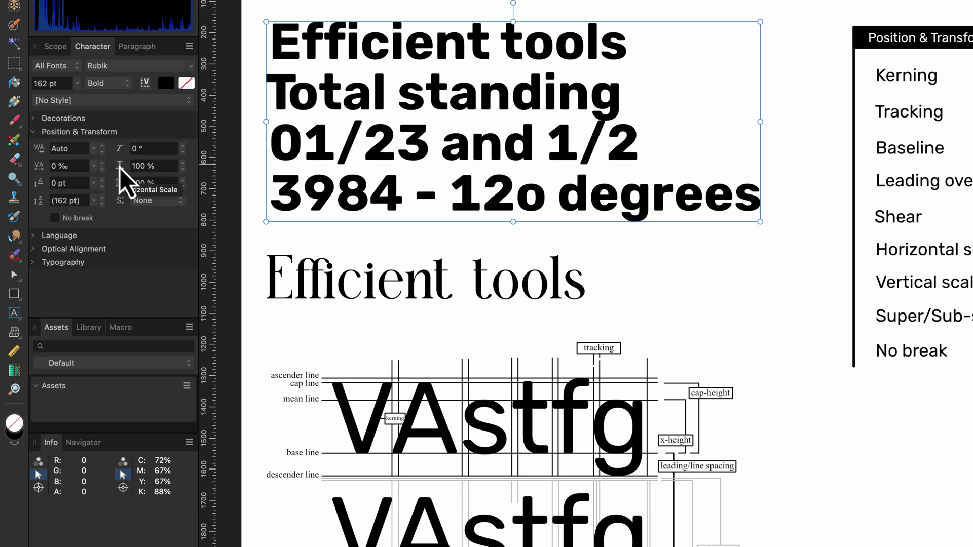
scroll(119, 167, "down", 5)
scroll(119, 167, "down", 9)
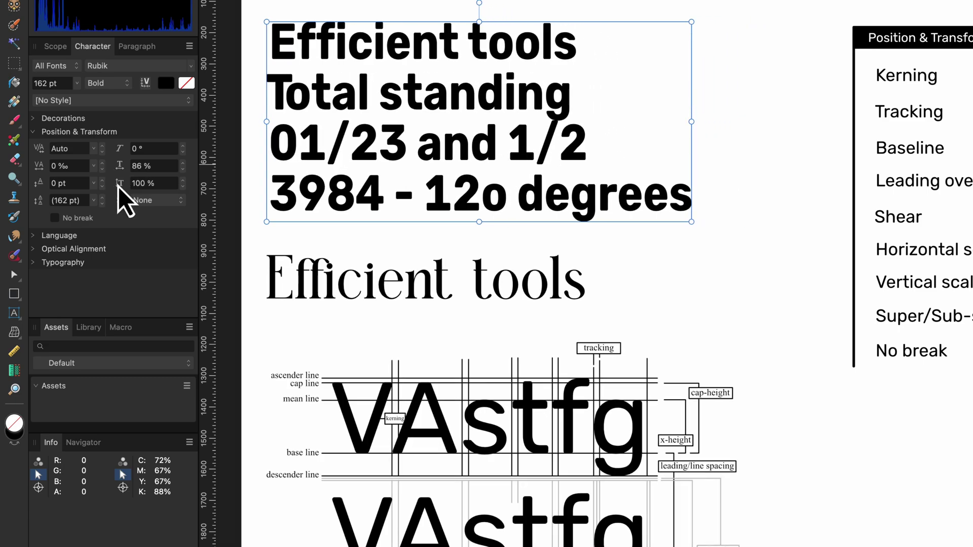
left_click(148, 164)
type("100")
key("Tab")
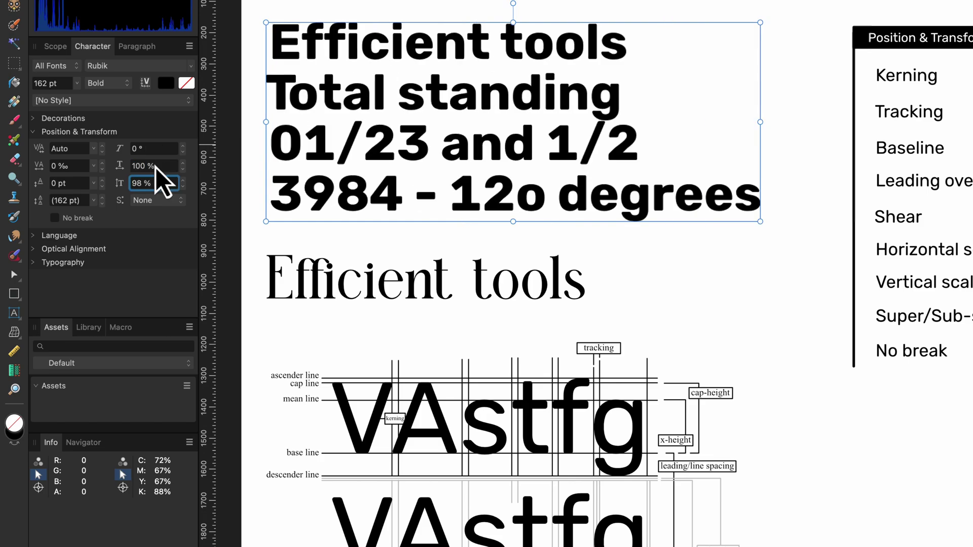
type("100")
- Try superscript, then subscript, on 'ficient' in Efficient before returning it to normal
double_click(354, 48)
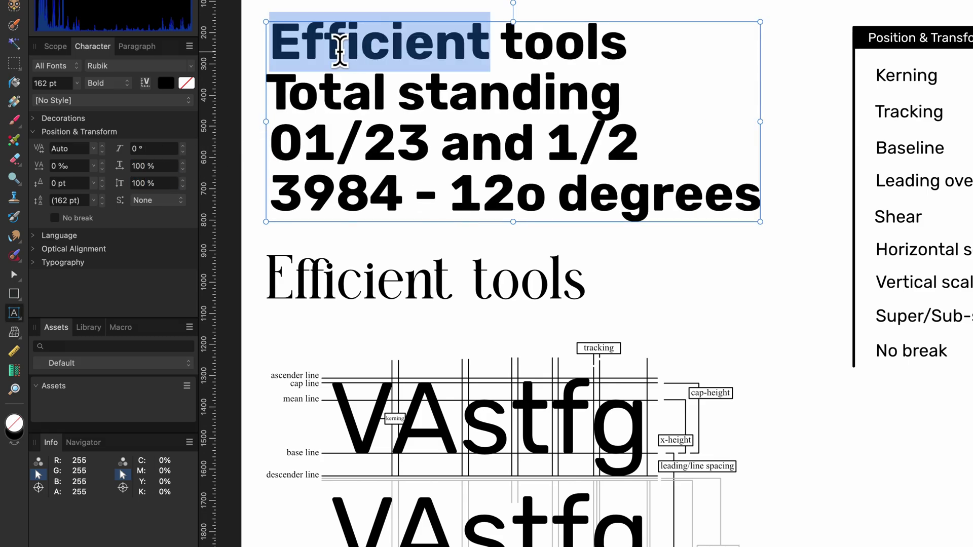
left_click(334, 48)
left_click_drag(331, 48, 489, 41)
left_click(160, 200)
left_click(152, 214)
left_click(161, 202)
left_click(160, 215)
left_click(158, 200)
left_click(145, 175)
- Toggle No break repeatedly on the Lorem ipsum text, ending with it off
left_click(578, 341)
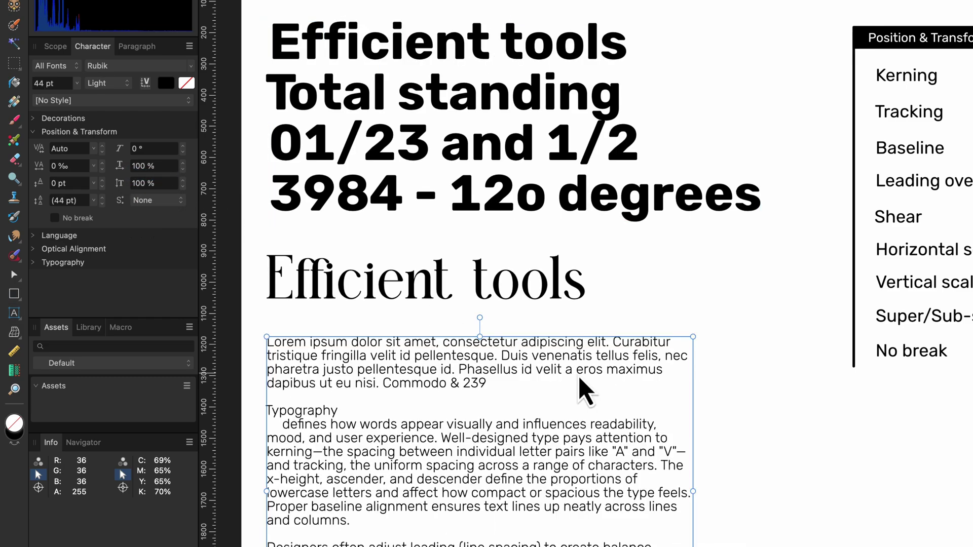
left_click(78, 222)
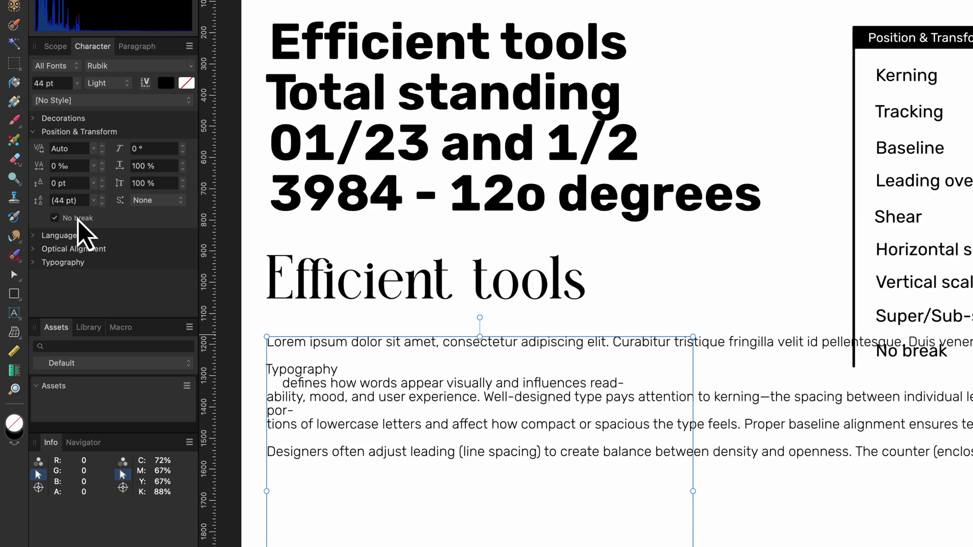
left_click(77, 222)
left_click(78, 221)
left_click(77, 222)
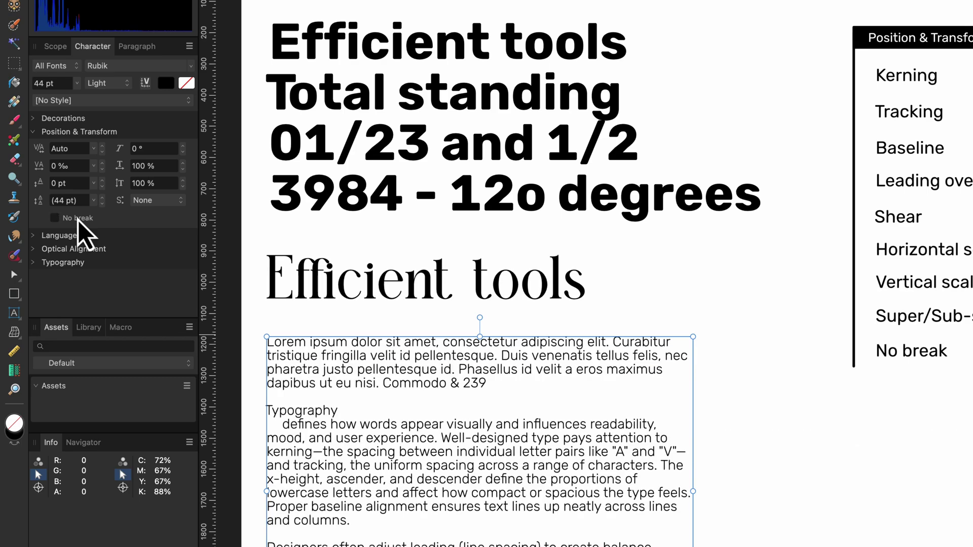
left_click(77, 222)
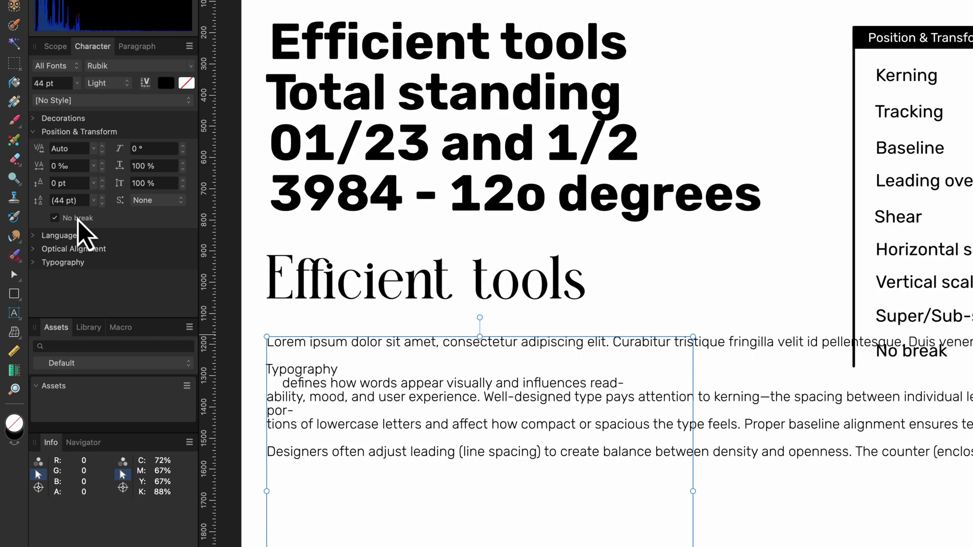
left_click(78, 221)
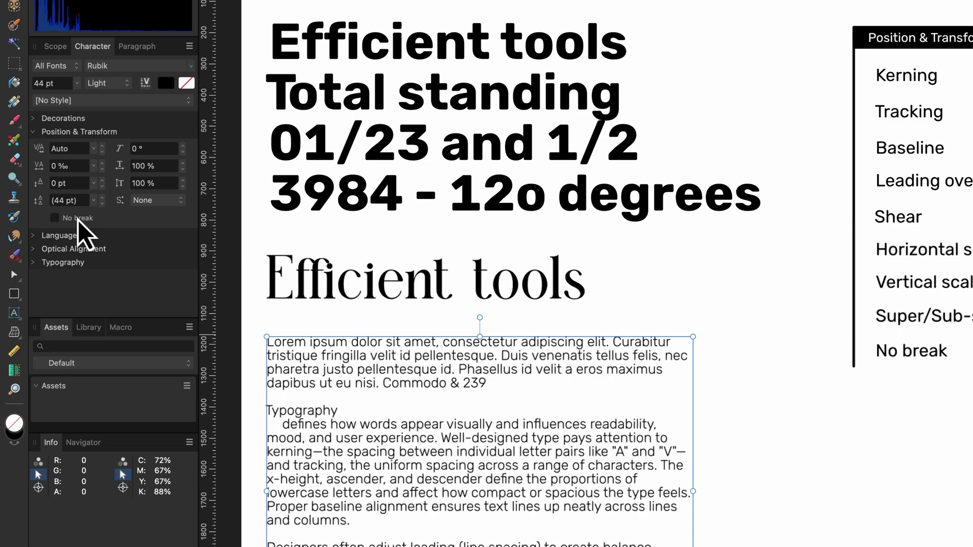
- Under Language, set the first Lorem paragraph's spelling to English, then go to Text > Spelling
left_click(34, 132)
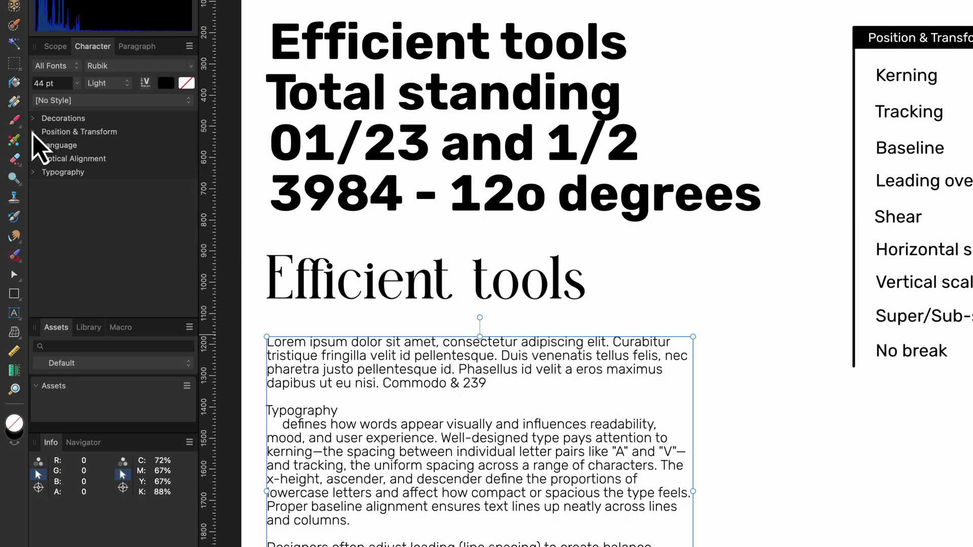
left_click(33, 145)
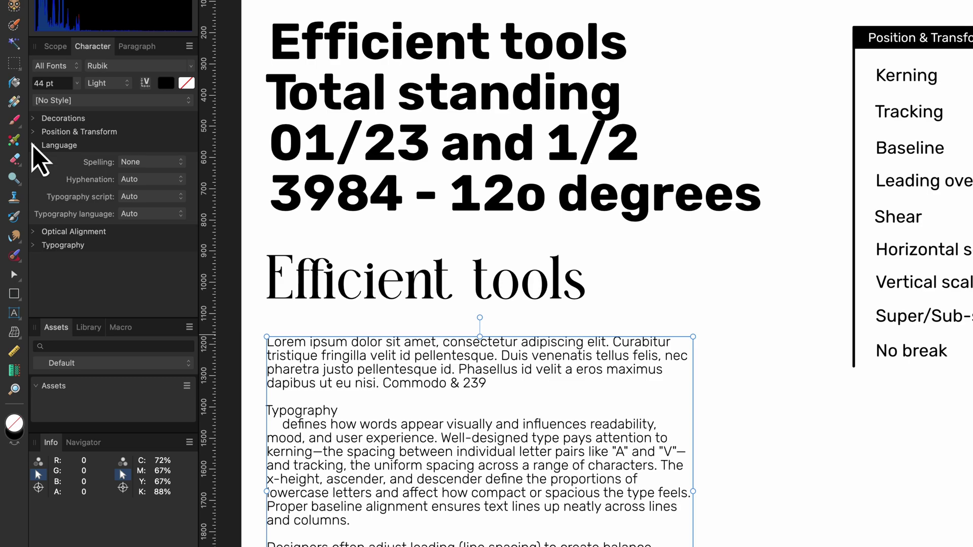
double_click(387, 369)
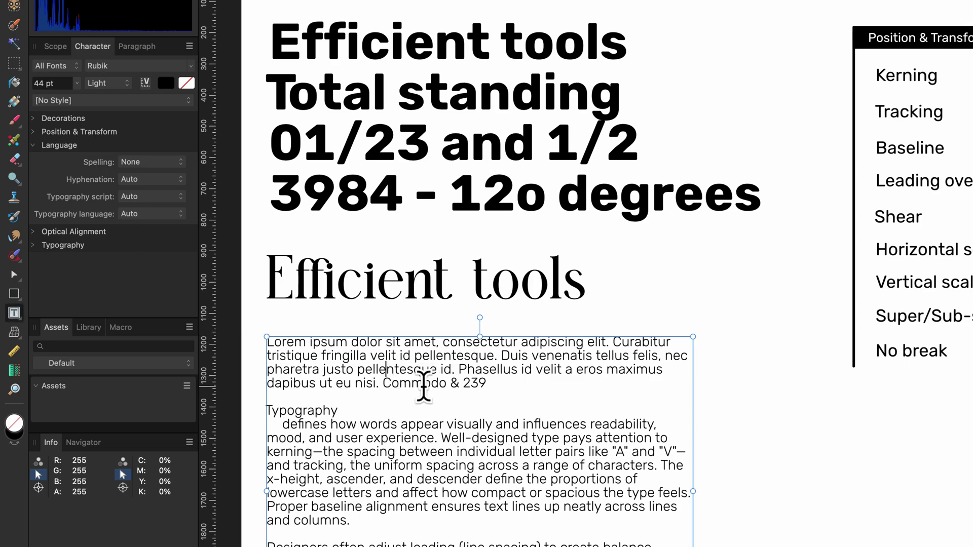
left_click_drag(486, 384, 249, 347)
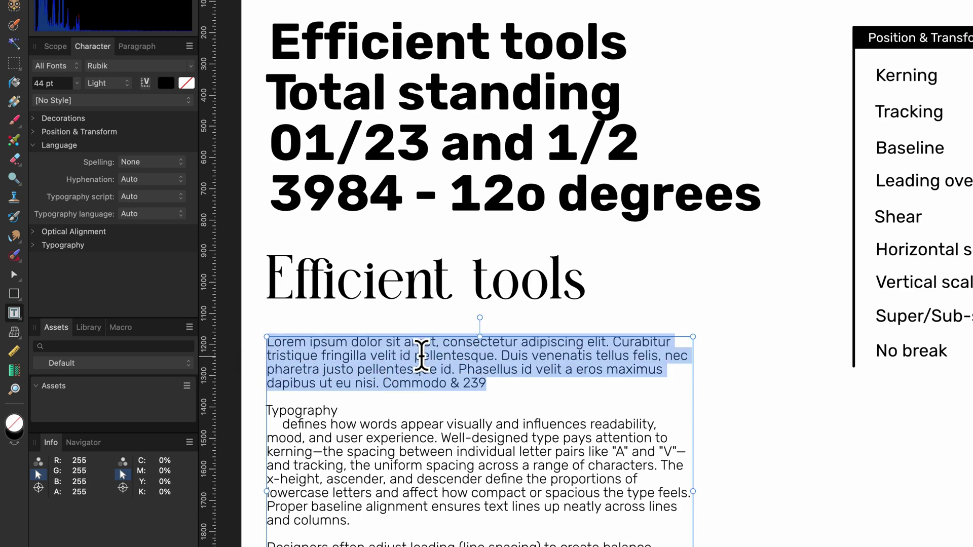
left_click(163, 163)
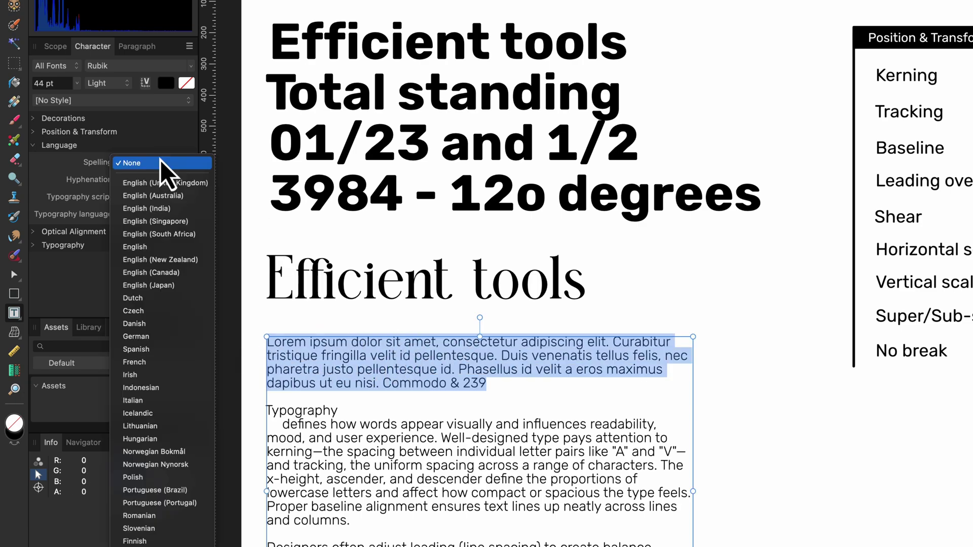
left_click(163, 247)
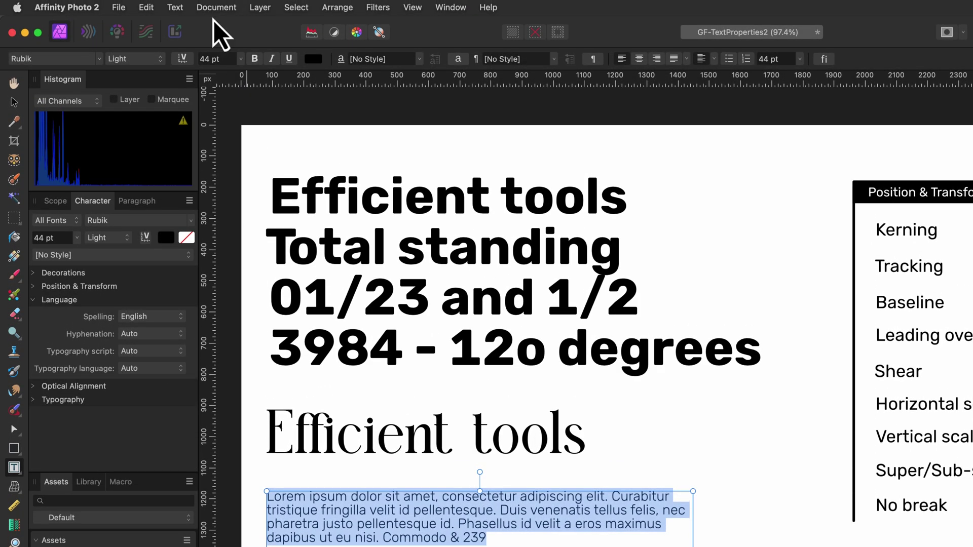
left_click(181, 8)
mouse_move(194, 254)
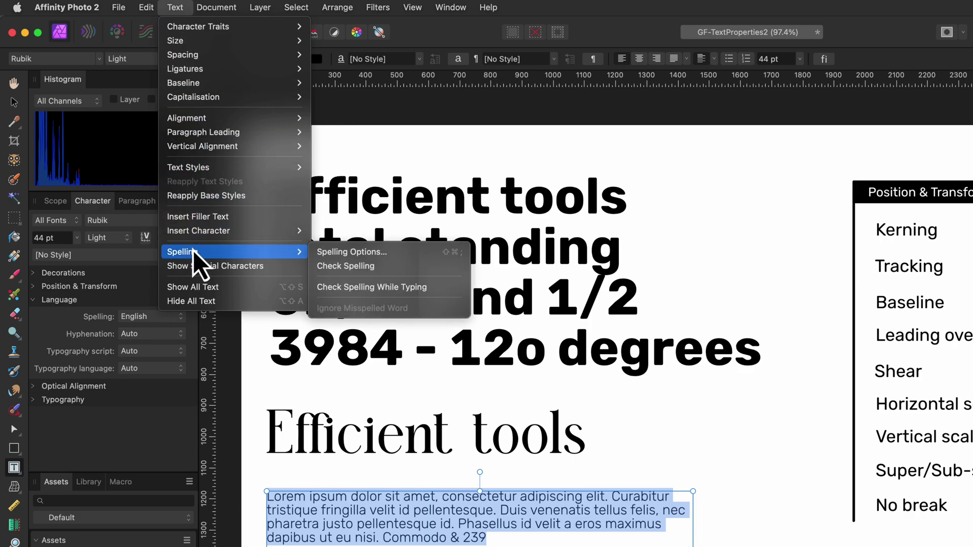
- Enable Check Spelling While Typing, then set the first paragraph's spelling language to None
left_click(373, 288)
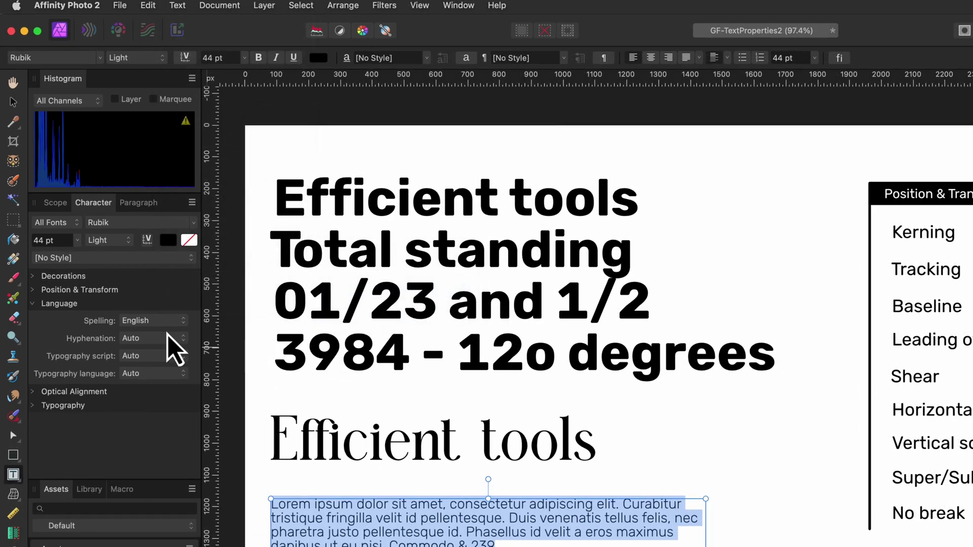
left_click(365, 517)
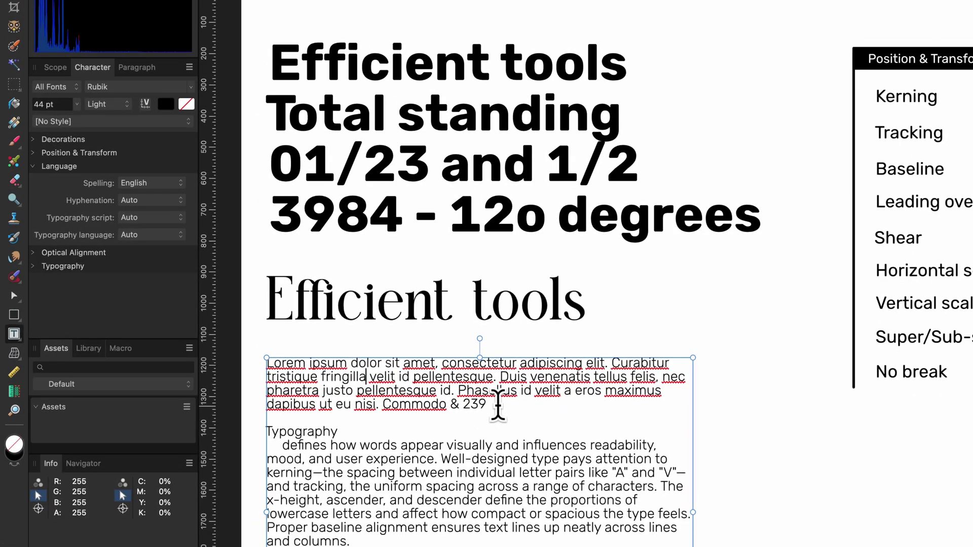
left_click(498, 404)
left_click(264, 365, "shift")
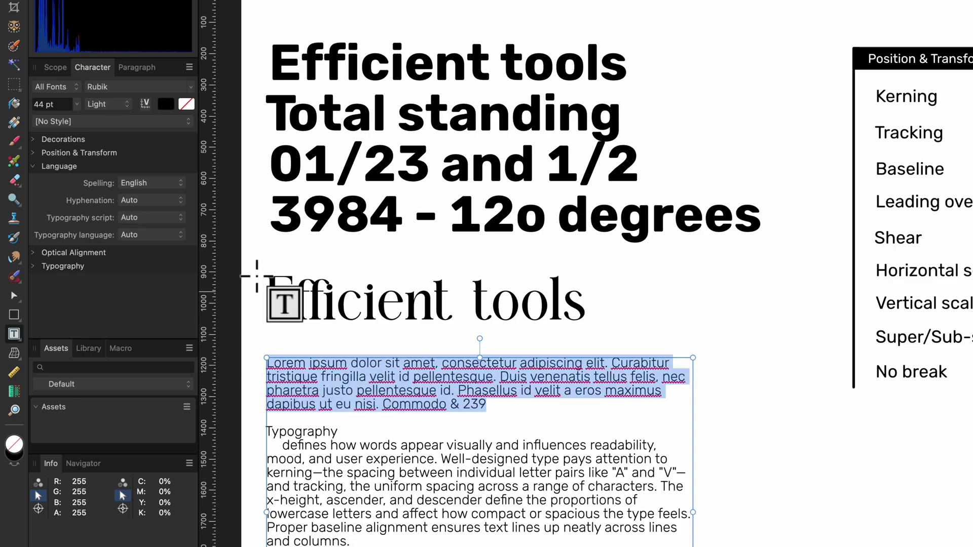
left_click(143, 184)
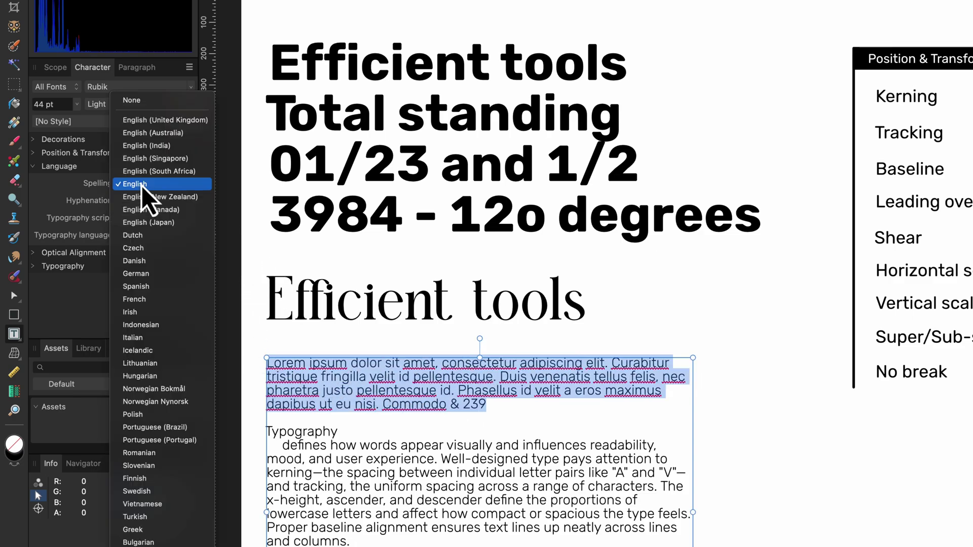
left_click(140, 102)
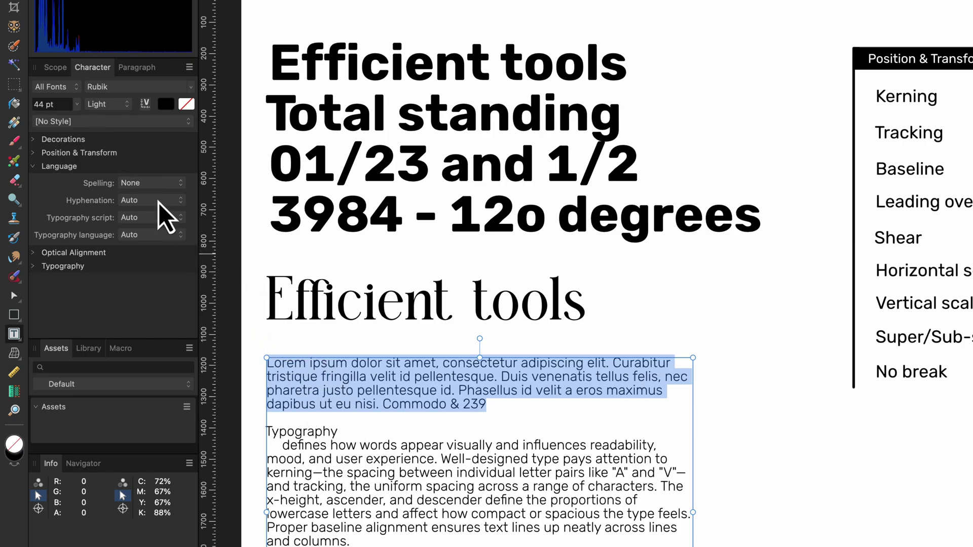
- Look through the Hyphenation choices, keeping it on Auto
left_click(160, 202)
left_click(158, 203)
left_click(159, 202)
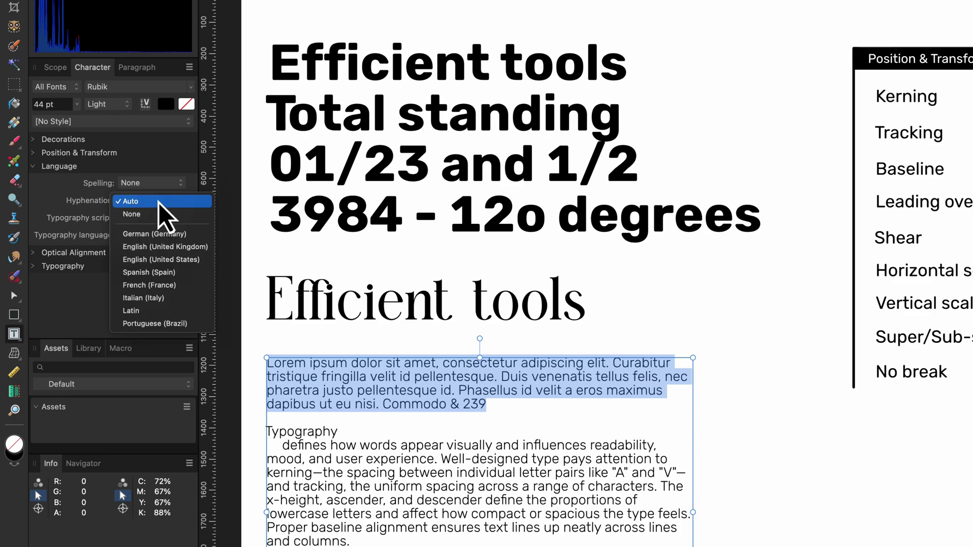
- Add a discretionary hyphen inside 'readability' and narrow the Lorem text frame slightly
left_click(159, 201)
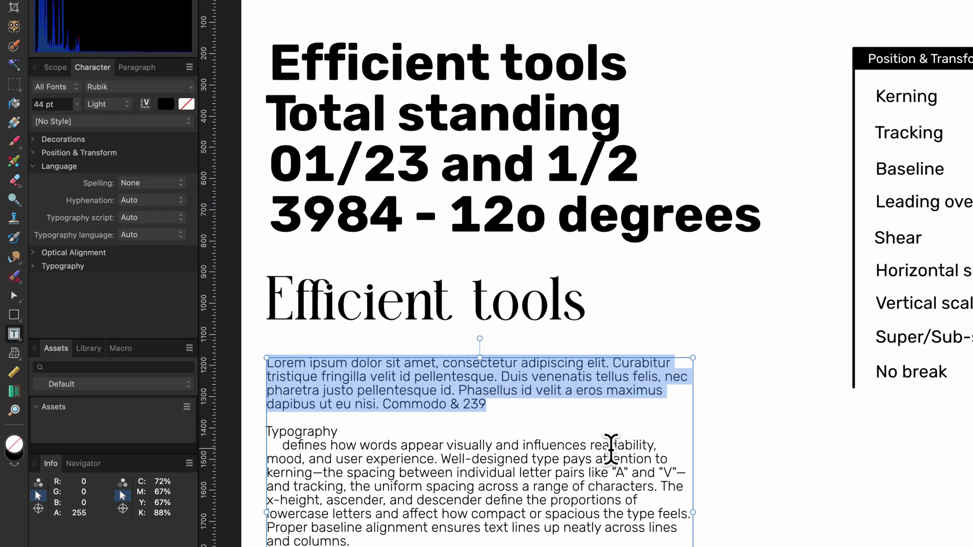
left_click(619, 445)
left_click_drag(692, 512, 653, 512)
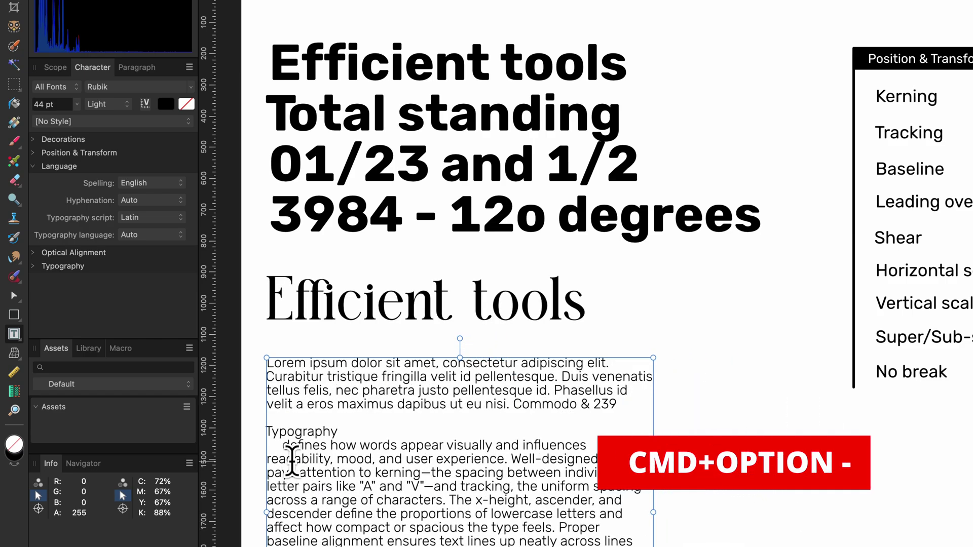
key("super+alt+minus")
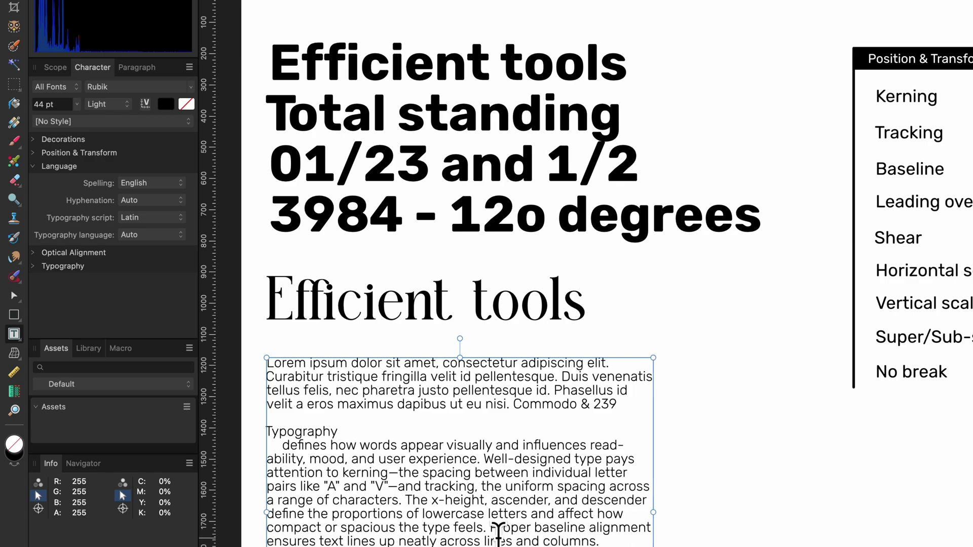
left_click_drag(653, 512, 636, 513)
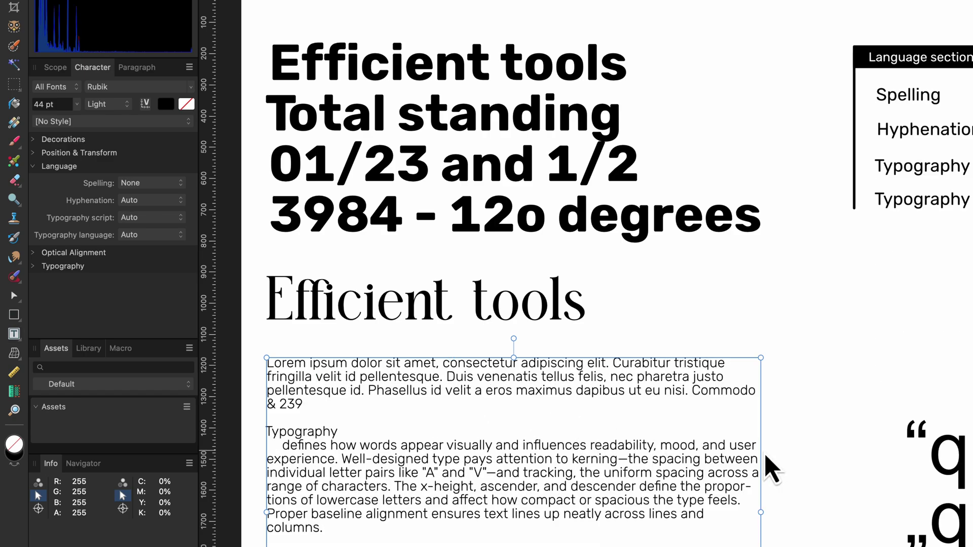
- Check the Typography script and language options, leaving both on Auto
left_click(163, 223)
key("Escape")
left_click(170, 236)
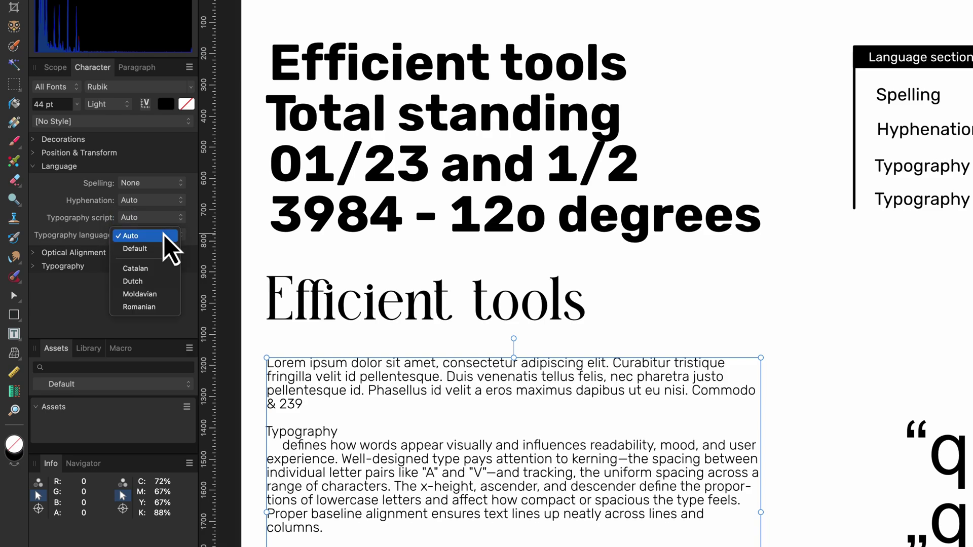
left_click(163, 235)
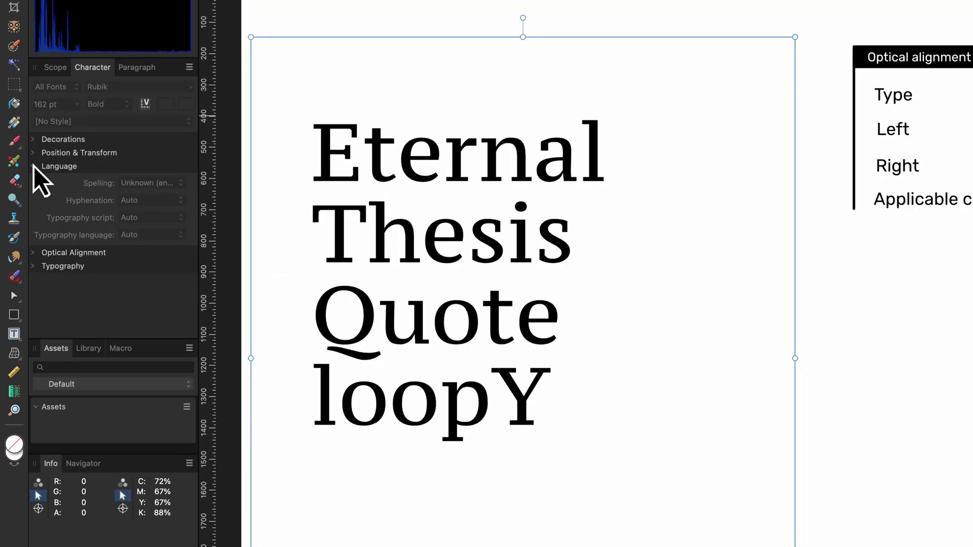
- Select the serif text, drag a guide to its left edge, and set Optical Alignment Type to Font
left_click(319, 167)
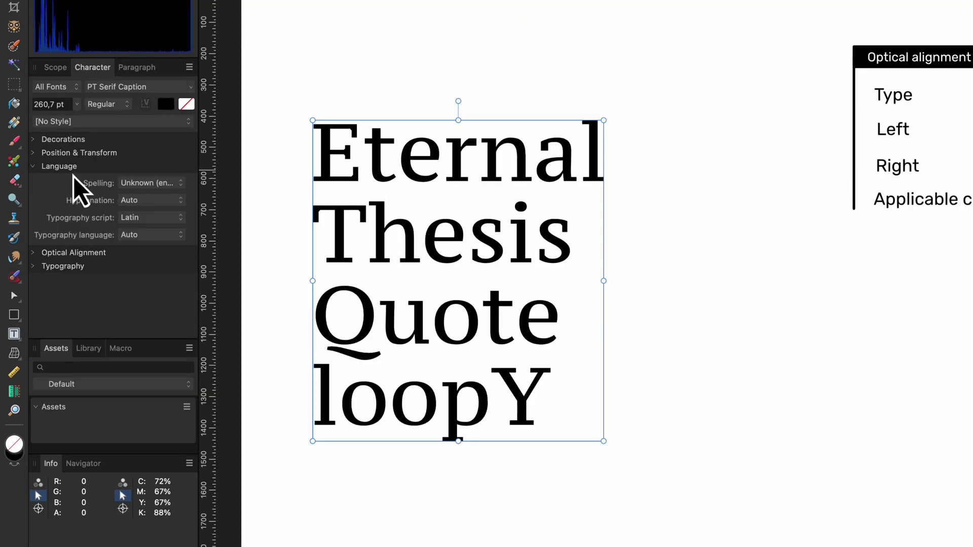
left_click(33, 166)
left_click(34, 180)
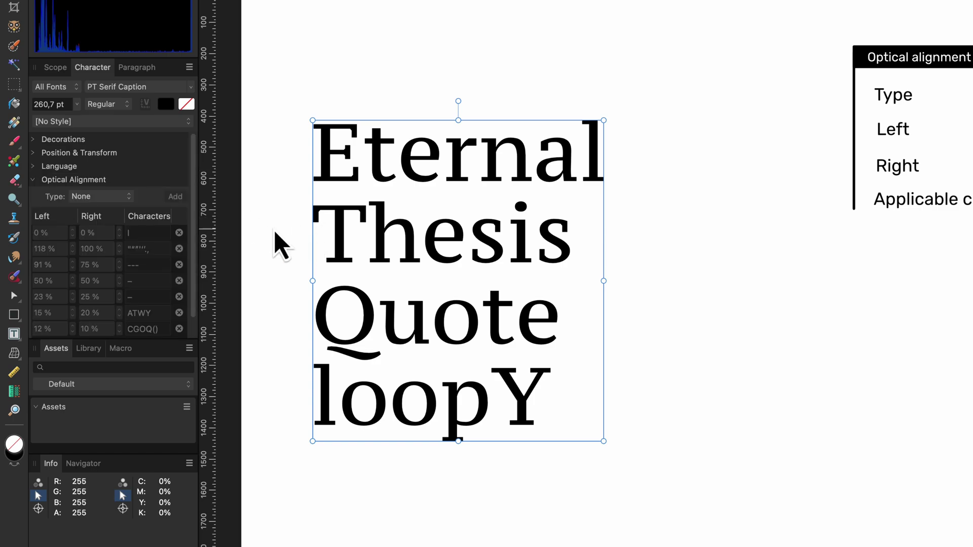
left_click_drag(208, 236, 312, 238)
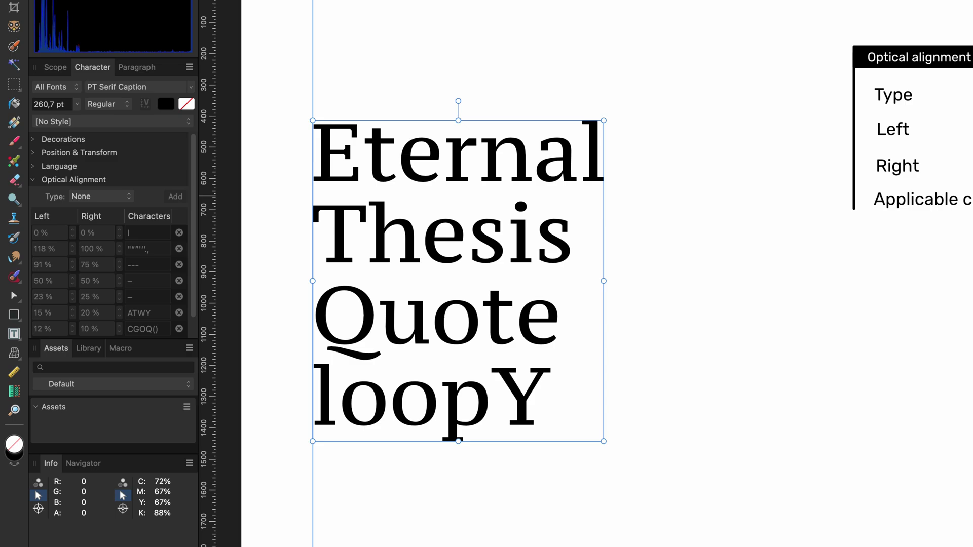
left_click(99, 198)
left_click(100, 221)
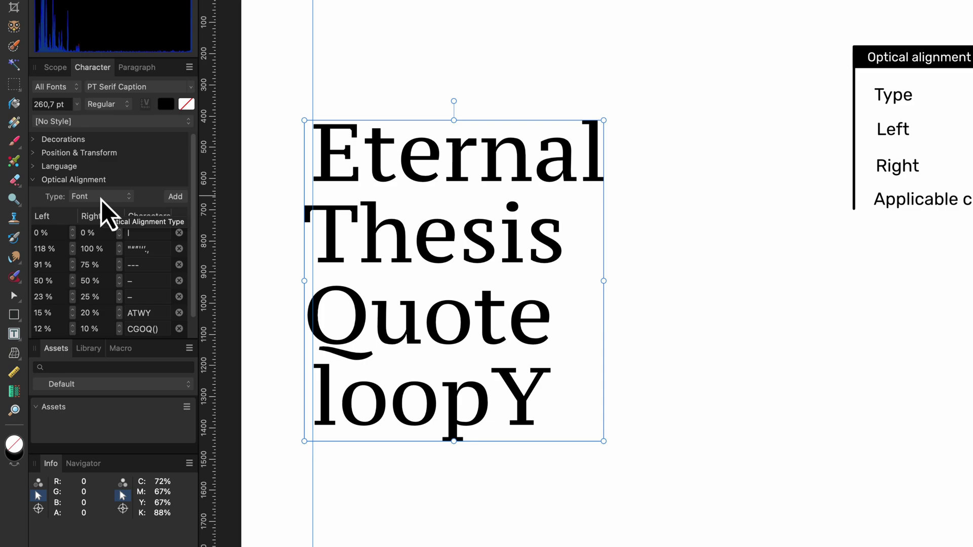
- Switch optical alignment to Manual, setting the first row's left hang to 37 % and right to 5 %
left_click(101, 200)
left_click(102, 191)
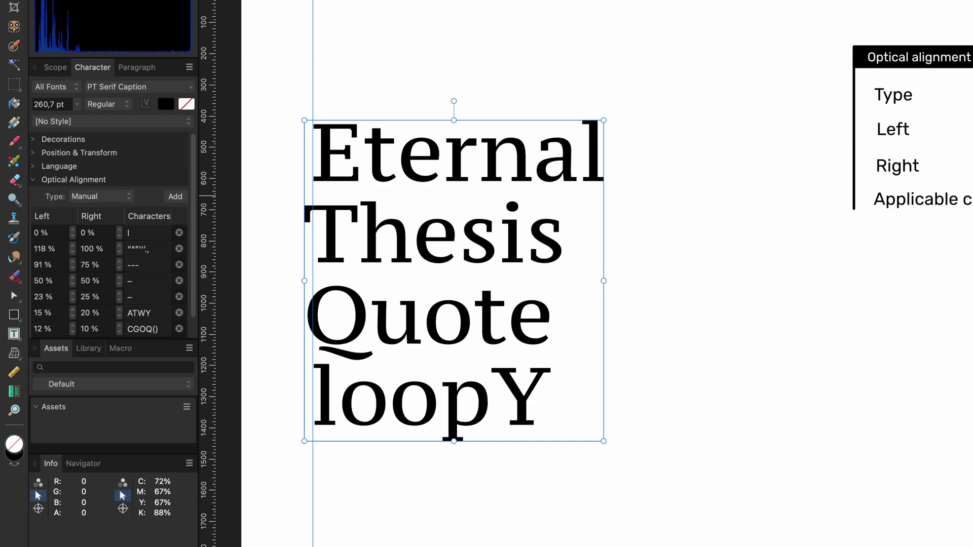
left_click(151, 232)
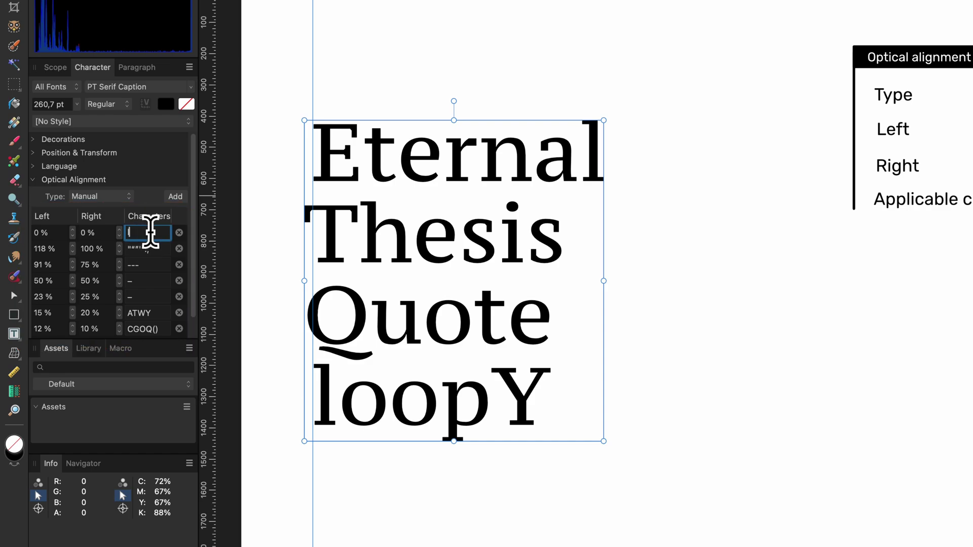
left_click(73, 231)
left_click_drag(73, 231, 72, 231)
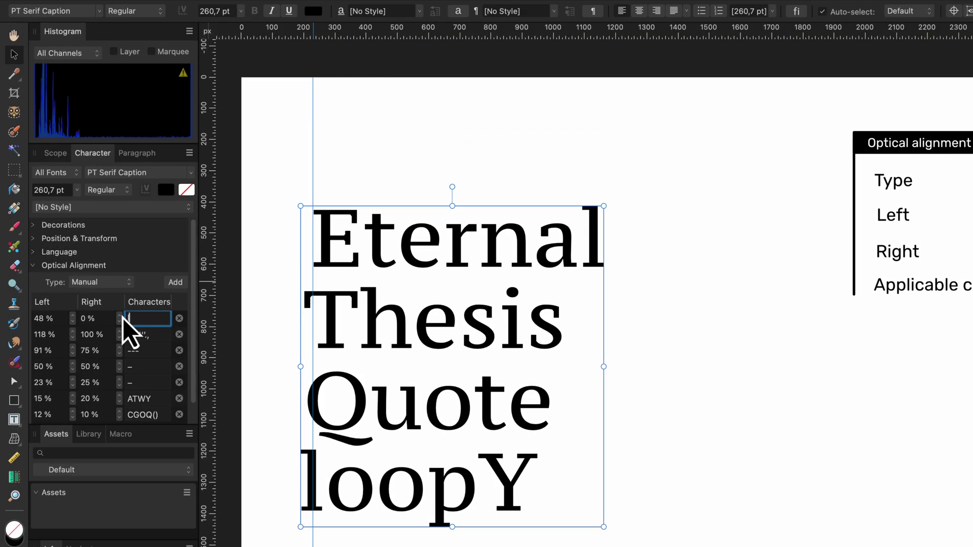
left_click(120, 316)
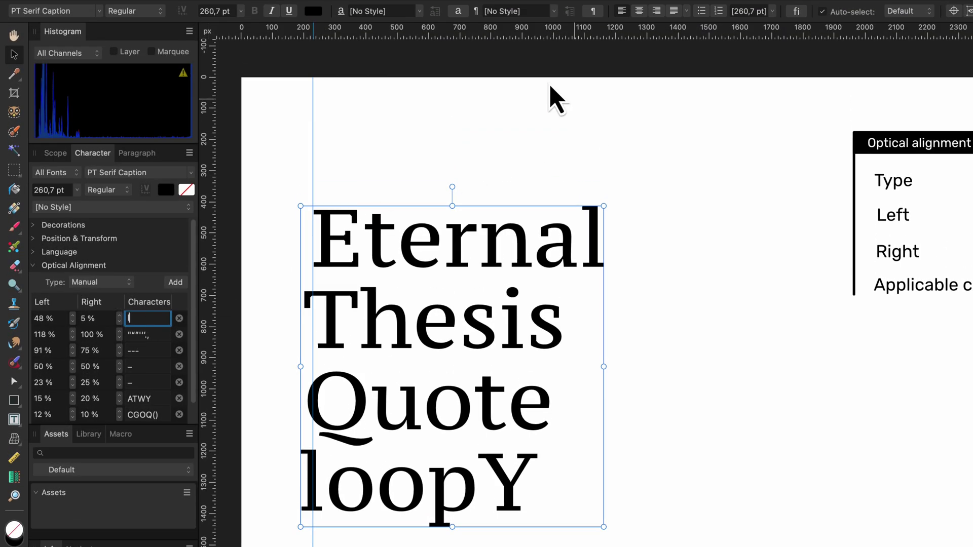
left_click(656, 10)
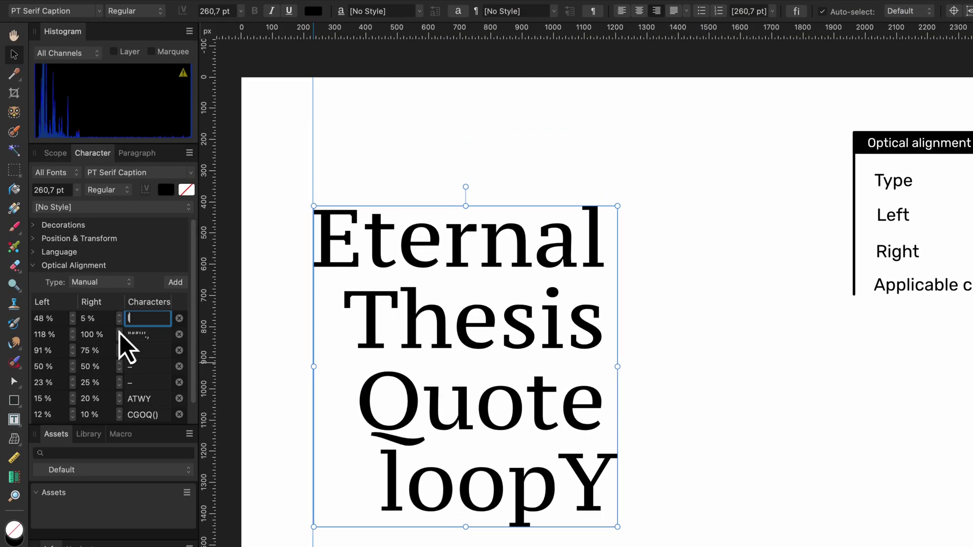
left_click_drag(120, 315, 119, 315)
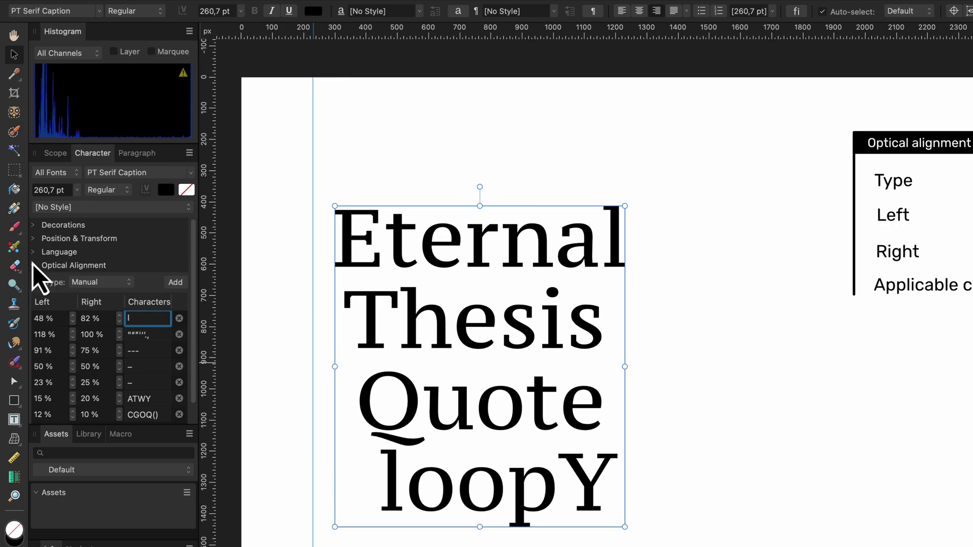
- Return optical alignment to Font and left-align the Eternal Thesis text
left_click(89, 282)
left_click(93, 297)
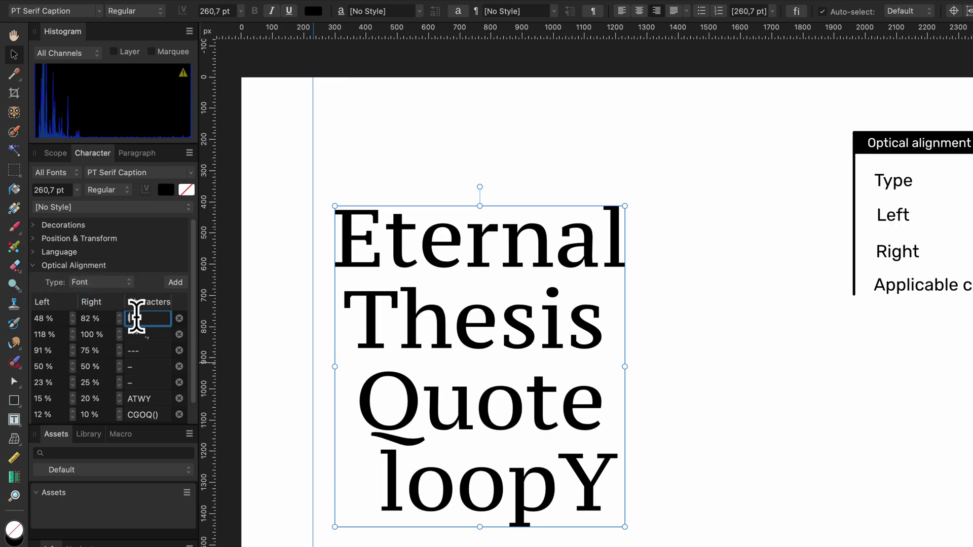
left_click(622, 11)
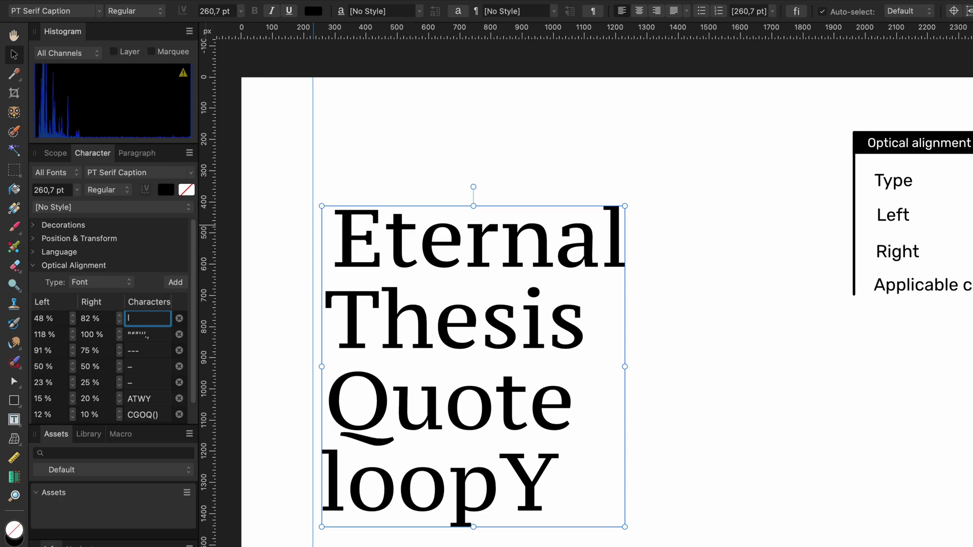
left_click(35, 265)
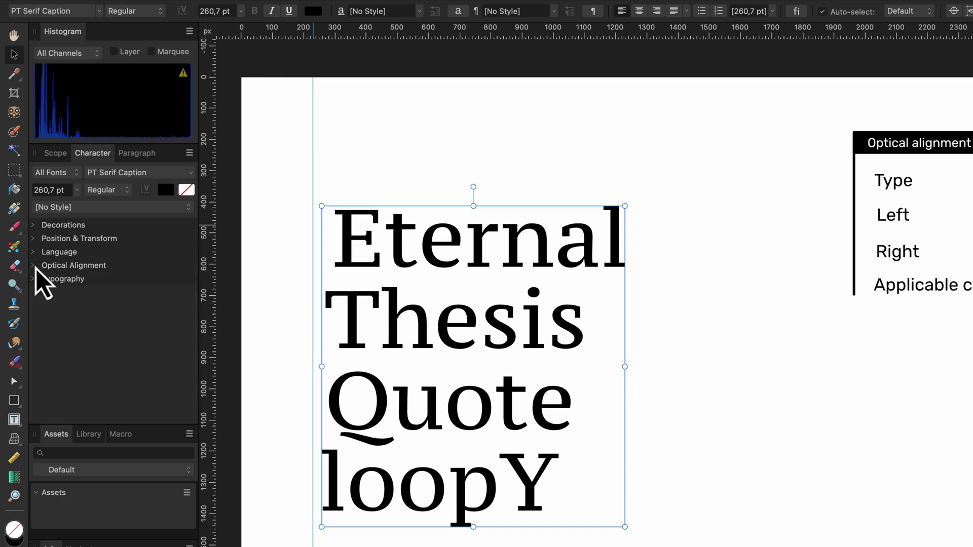
- Expand the Typography features and toggle ligatures on the Finance script text
left_click(36, 279)
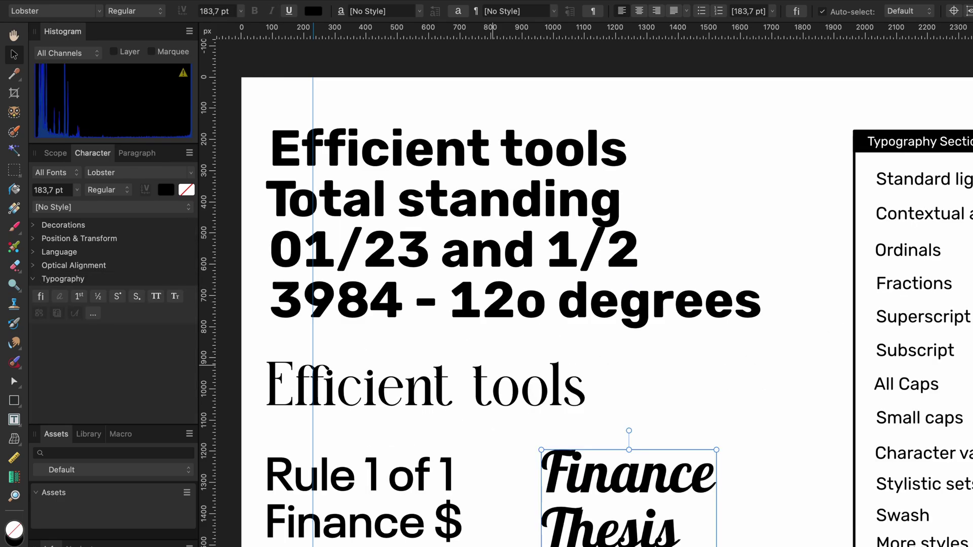
key("ctrl+d")
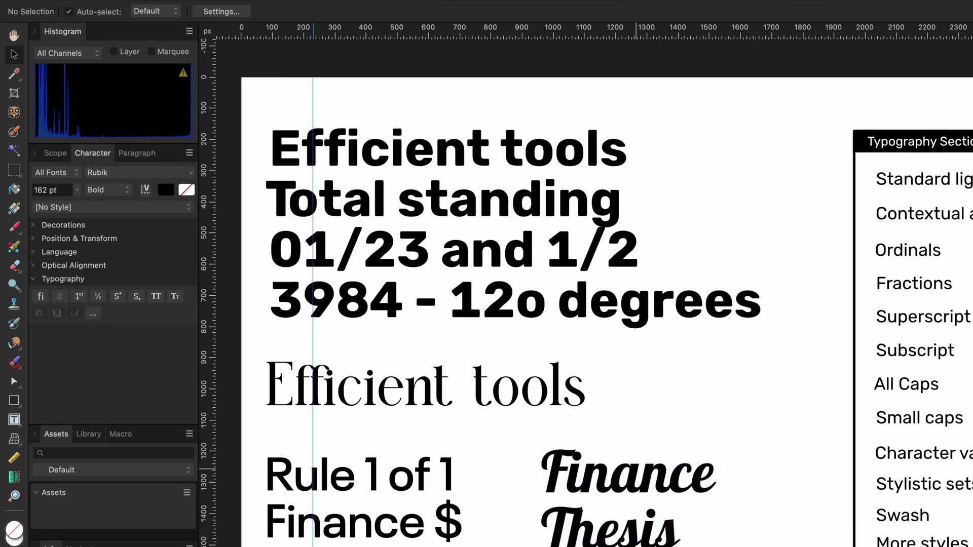
key("ctrl+z")
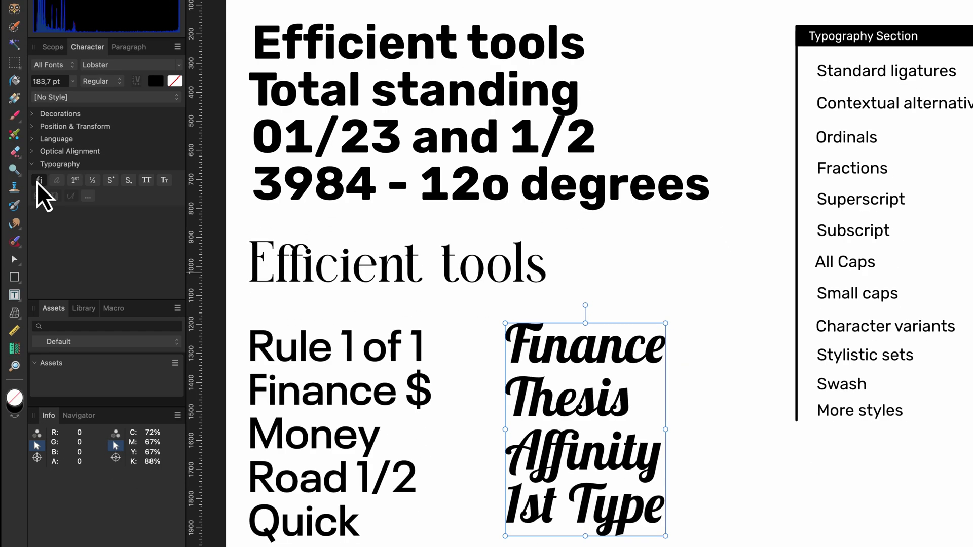
left_click(39, 180)
left_click(39, 180)
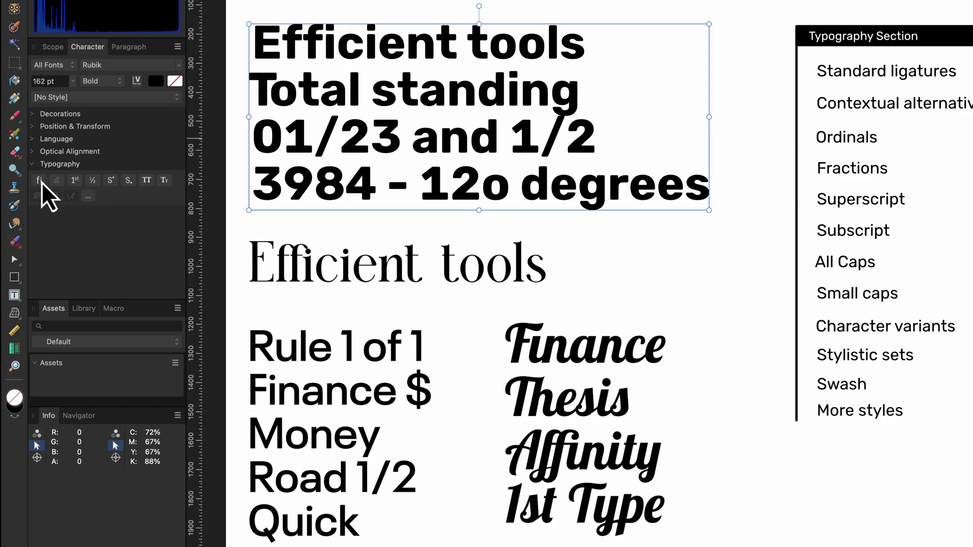
- Toggle the fi ligature in the Rubik heading's Efficient repeatedly, leaving it unchanged
left_click(40, 180)
left_click(40, 181)
left_click(40, 179)
left_click(40, 180)
left_click(40, 180)
left_click(40, 180)
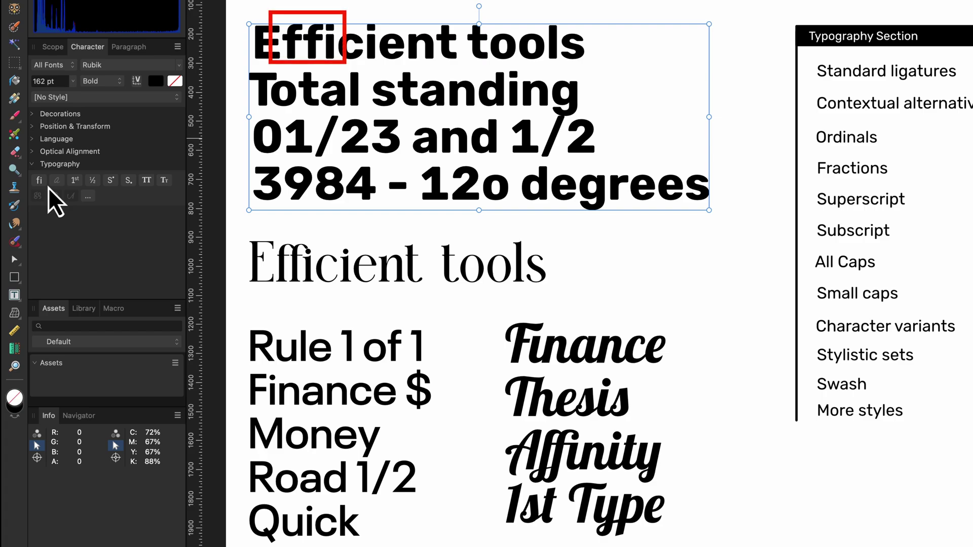
left_click(41, 180)
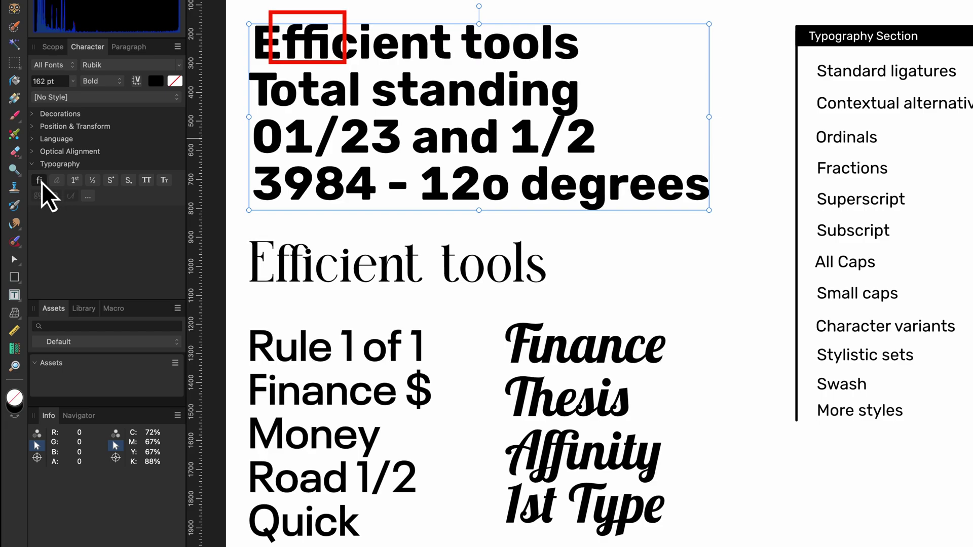
left_click(41, 180)
left_click(41, 181)
left_click(40, 181)
left_click(40, 180)
left_click(41, 181)
left_click(40, 180)
left_click(41, 180)
left_click(40, 180)
left_click(41, 180)
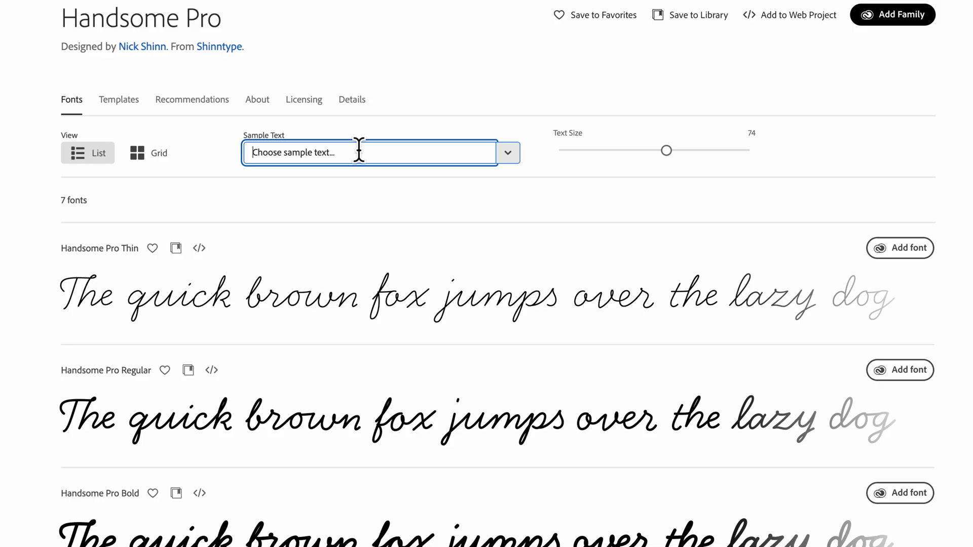
- Enter 'racket track notification taadaa' as the Handsome Pro sample text
type("rack")
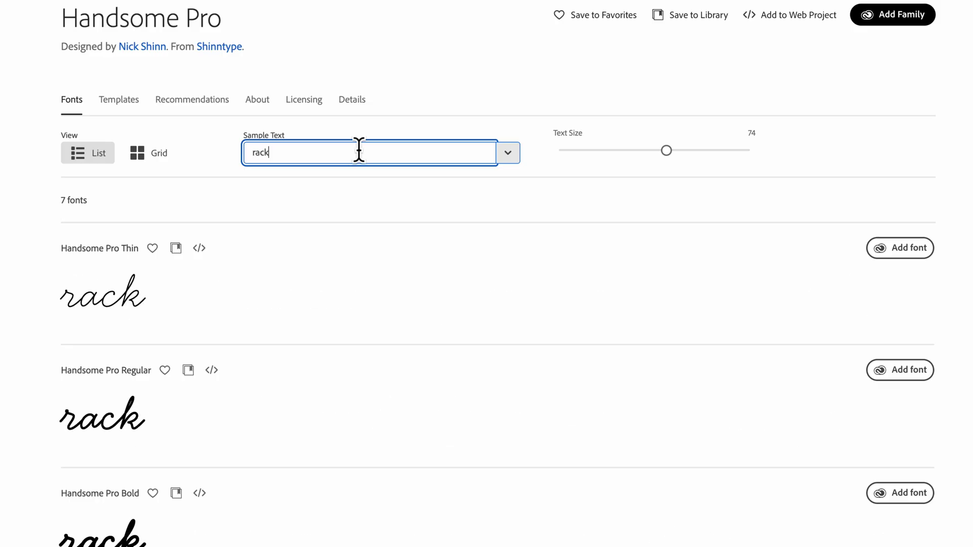
type("et tra")
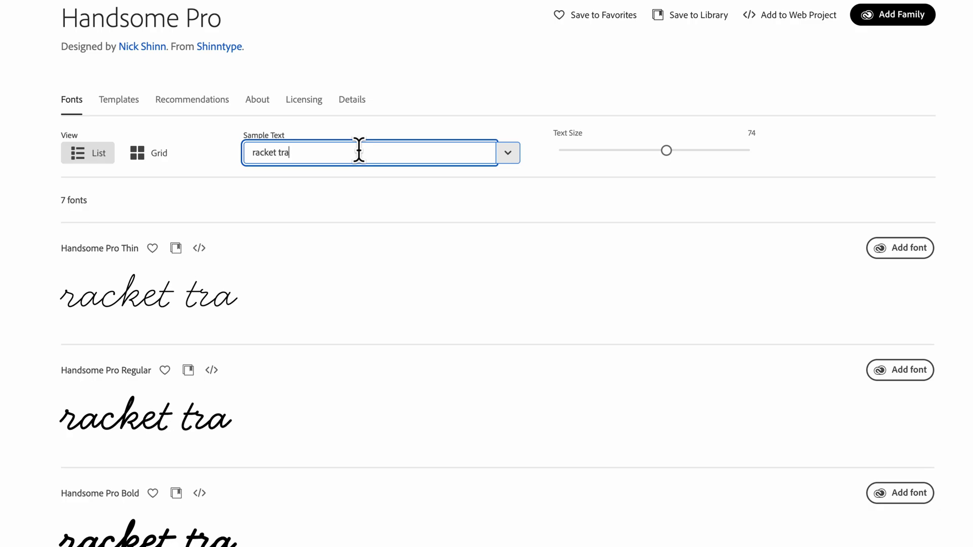
type("ck n")
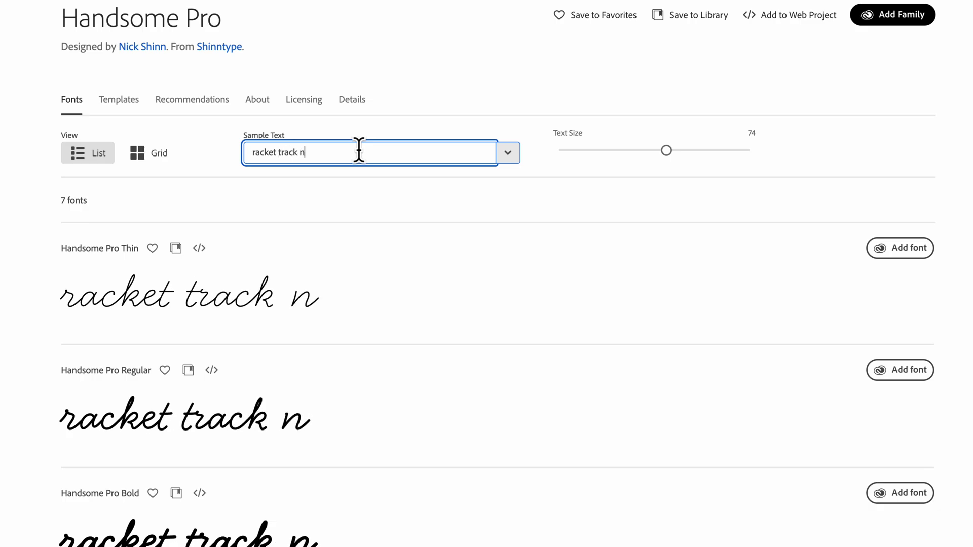
type("otifica")
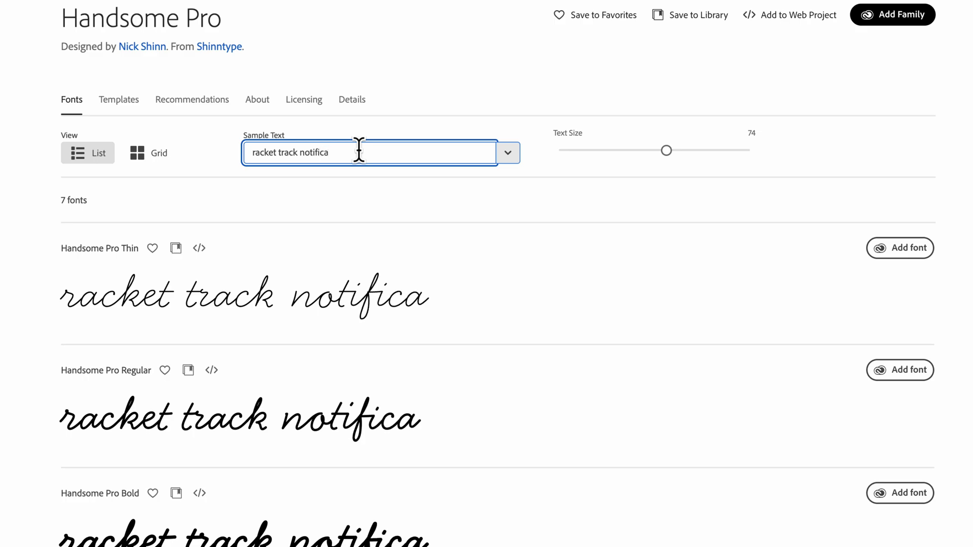
type("tion")
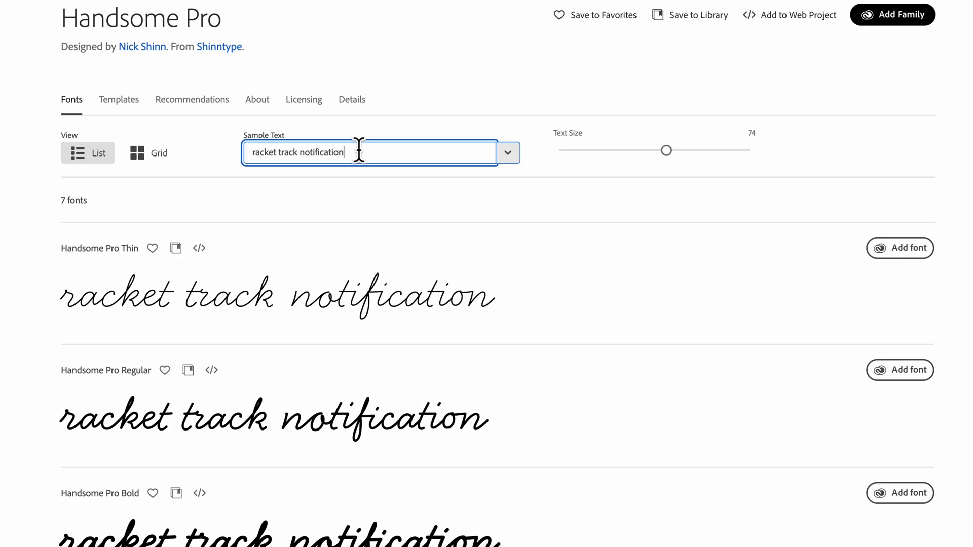
type(" taad")
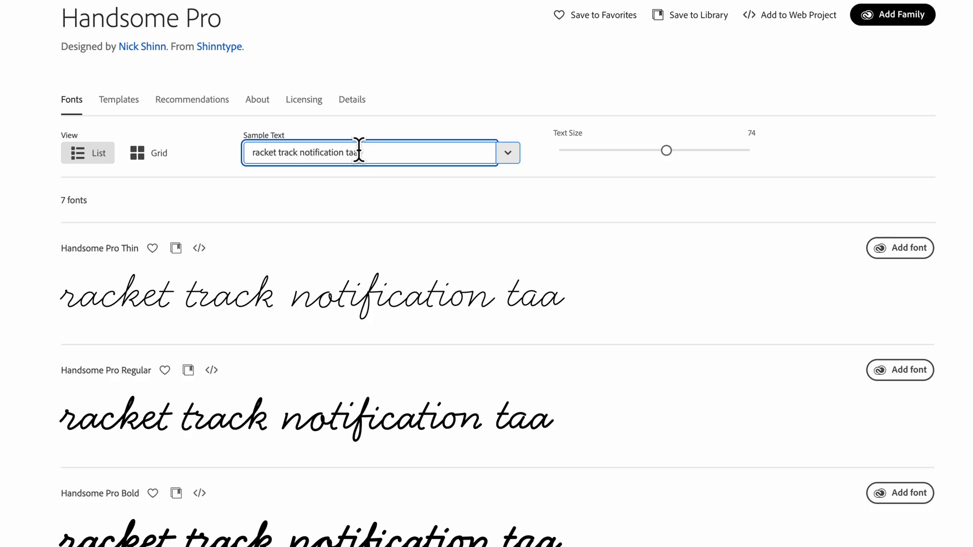
type("aa")
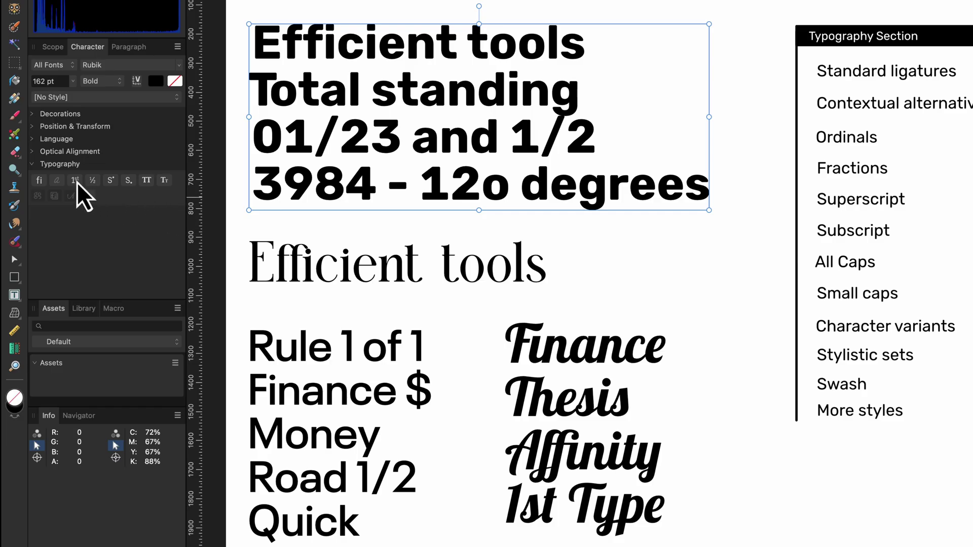
- Toggle Ordinals repeatedly on the Rubik Bold heading, ending with 12o shown as 12°
left_click(75, 181)
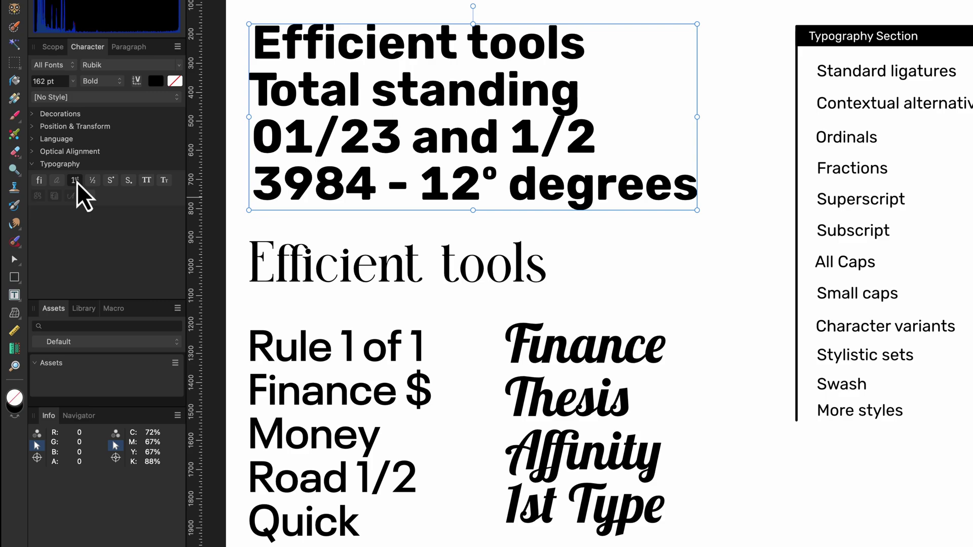
left_click(76, 181)
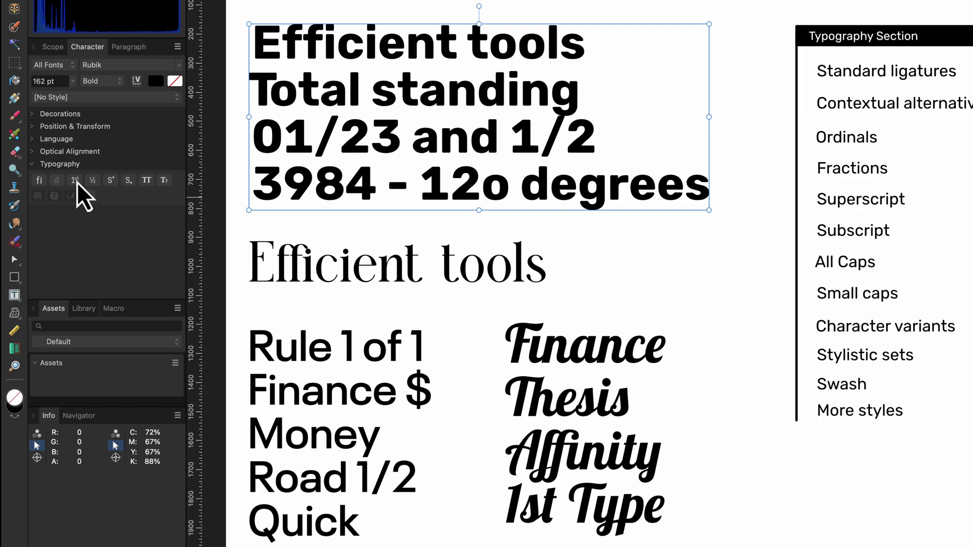
left_click(77, 183)
left_click(77, 183)
left_click(77, 183)
left_click(77, 183)
left_click(77, 183)
left_click(77, 182)
left_click(77, 182)
left_click(77, 183)
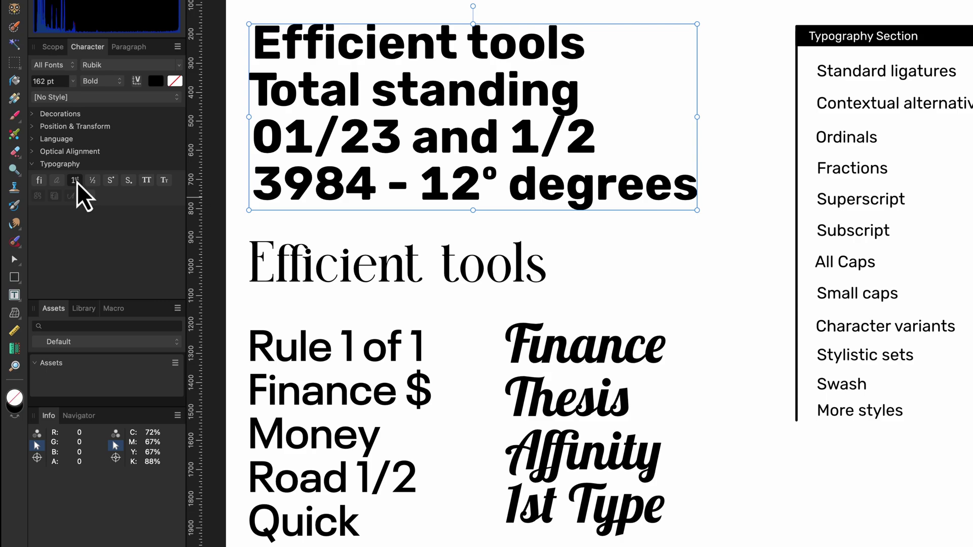
left_click(77, 183)
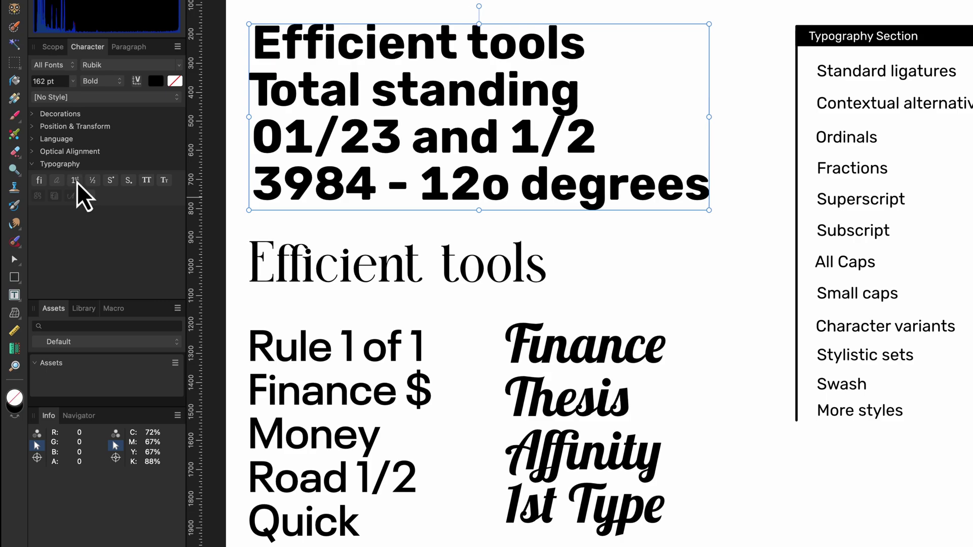
left_click(77, 182)
left_click(77, 182)
left_click(77, 183)
left_click(77, 183)
left_click(77, 183)
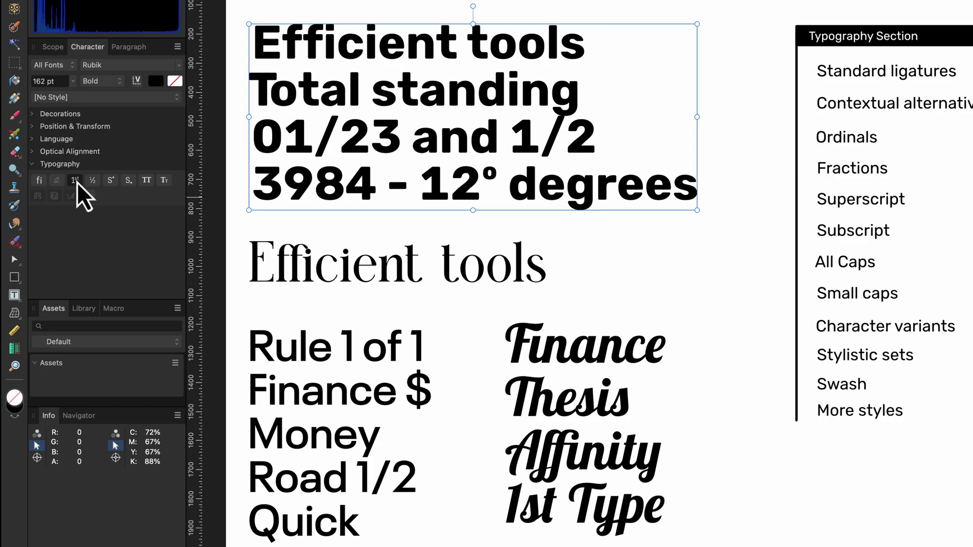
- Return the Rubik heading to Regular with ordinals off, then try Fractions on it and off
left_click(77, 182)
key("super+b")
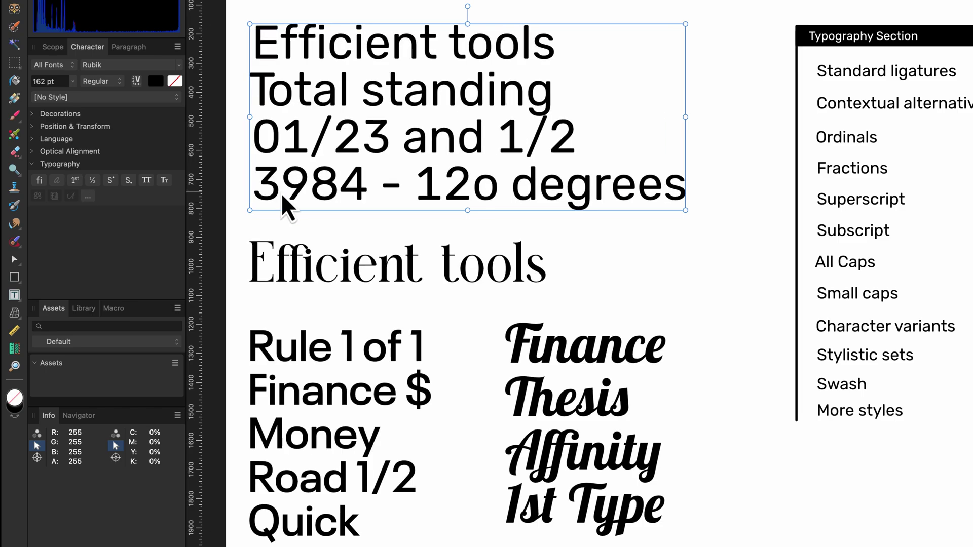
left_click(93, 181)
left_click(93, 181)
- Toggle Fractions on the Rule 1 of 1 frame, leaving Road 1/2 as a plain fraction
left_click(319, 456)
left_click(93, 181)
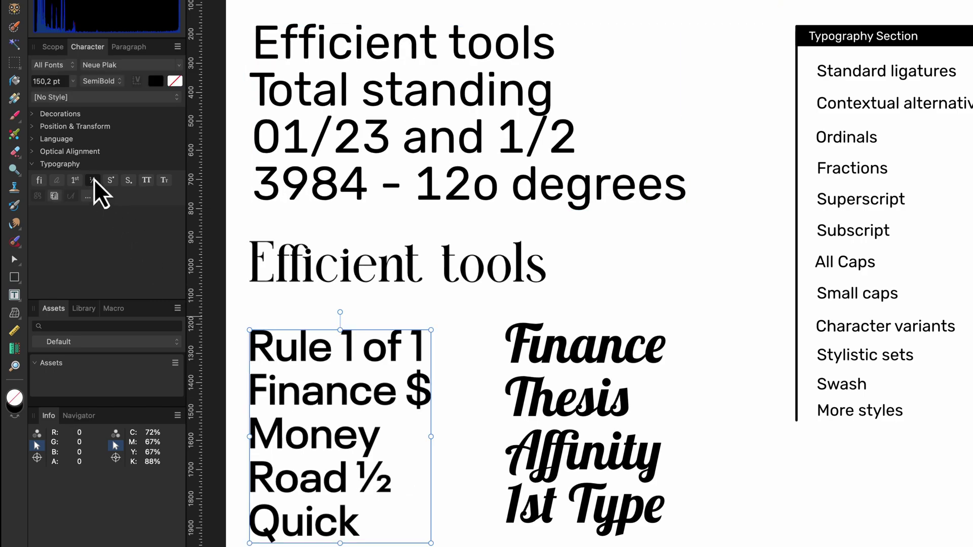
left_click(92, 181)
left_click(93, 181)
left_click(93, 181)
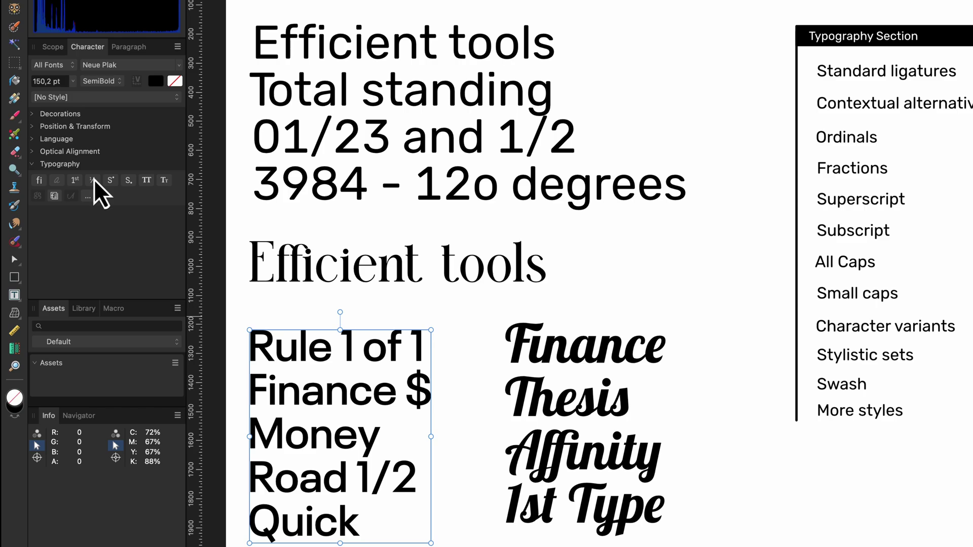
left_click(92, 181)
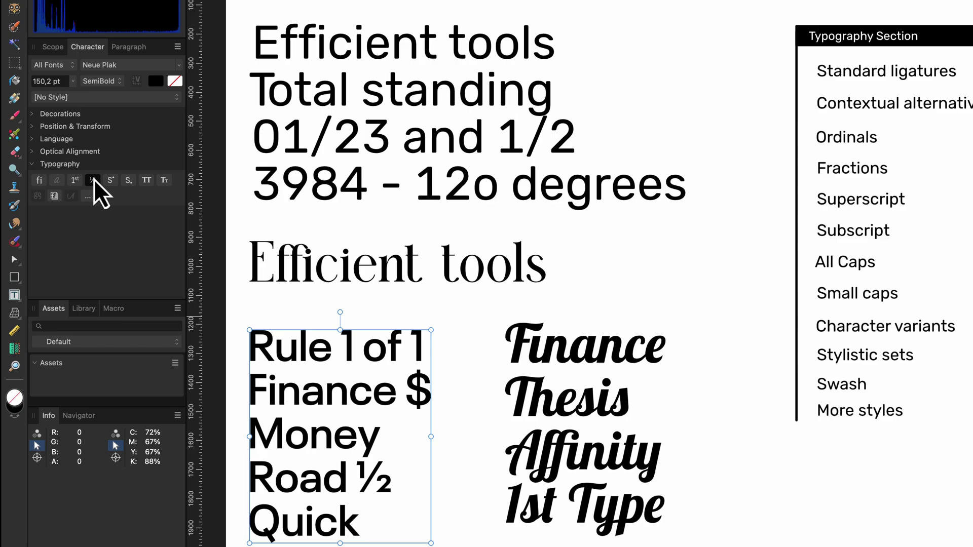
left_click(93, 181)
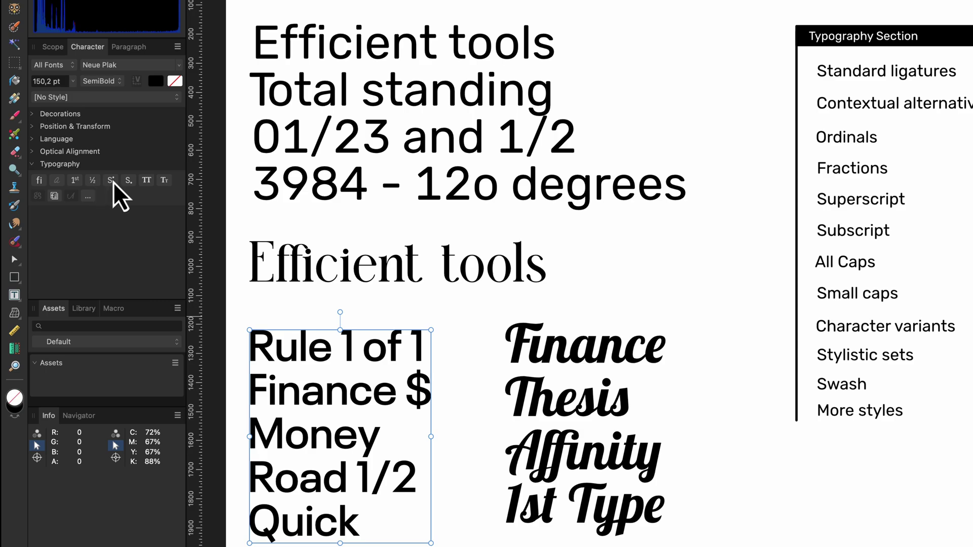
- Toggle Superscript on and off for the Rule text
left_click(111, 181)
left_click(112, 181)
left_click(112, 182)
left_click(113, 182)
- Try Superscript and Subscript on the top Efficient tools frame, leaving normal figures
left_click(256, 150)
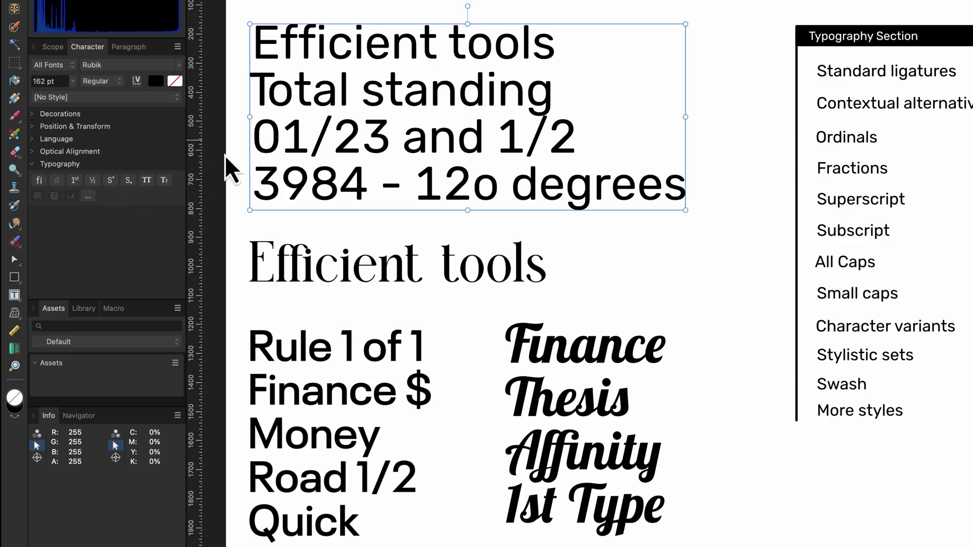
left_click(113, 181)
left_click(113, 181)
left_click(128, 181)
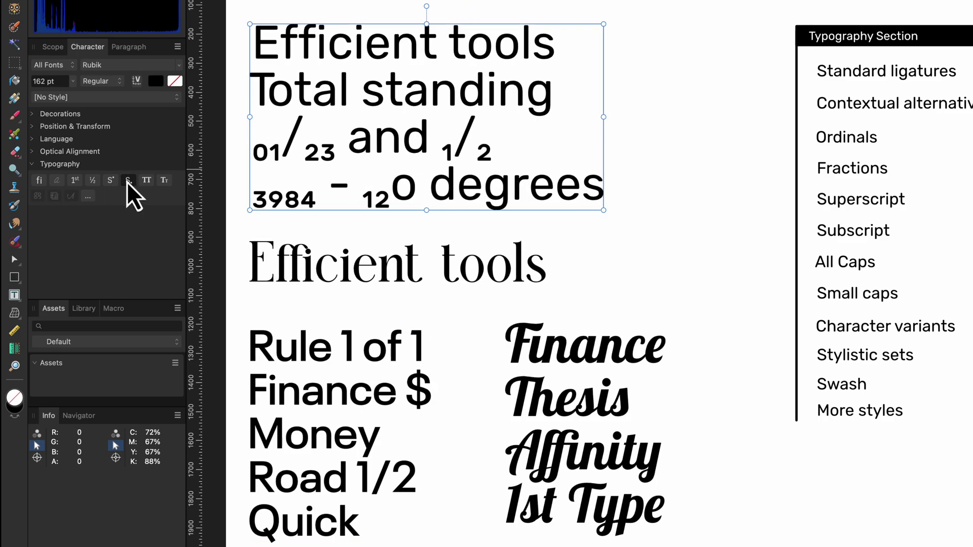
left_click(127, 182)
- Select the Rule 1 of 1 block and, after trying Superscript, set its numbers in Subscript
left_click(320, 352)
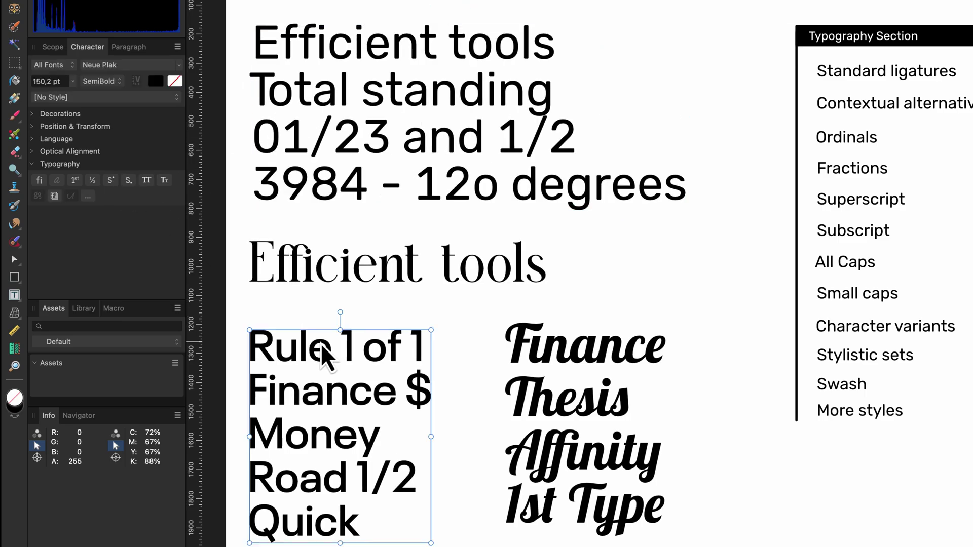
left_click(112, 182)
left_click(113, 182)
left_click(128, 182)
left_click(128, 182)
left_click(112, 181)
left_click(113, 182)
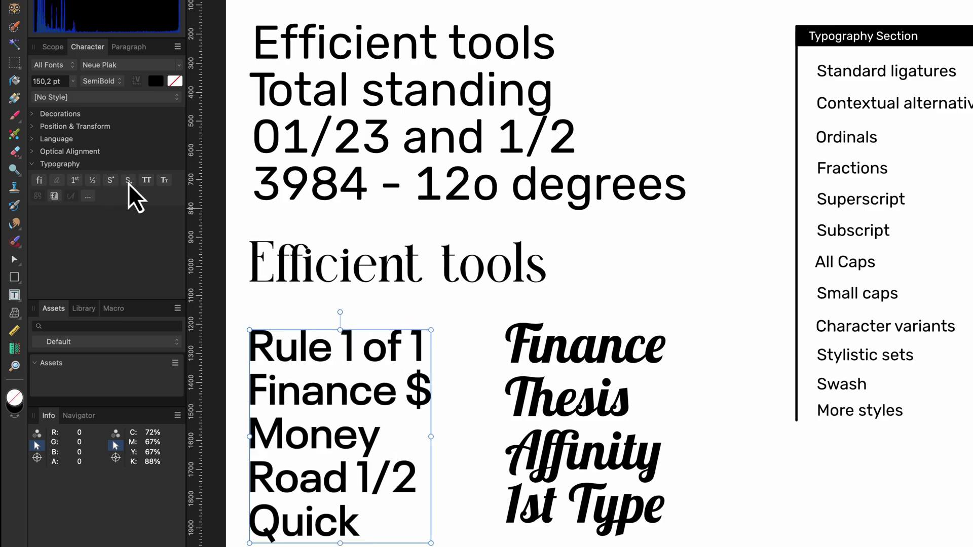
left_click(128, 182)
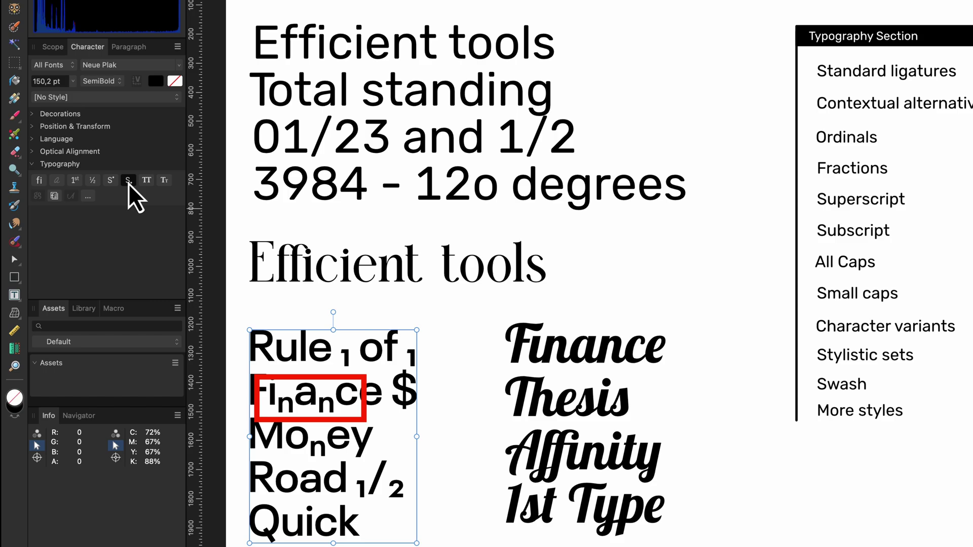
- Remove the Rule block's subscript, try All Caps, and finish with Small Caps on
left_click(128, 182)
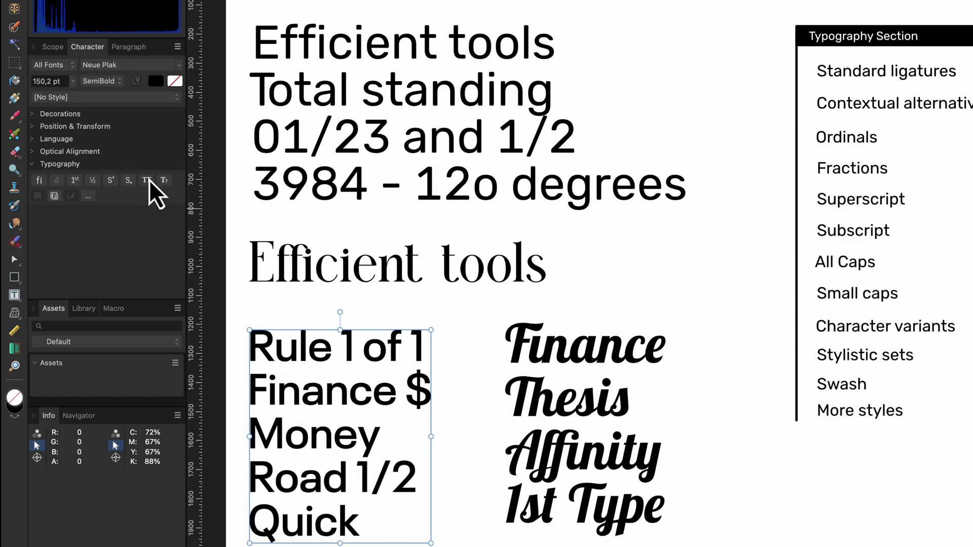
left_click(148, 182)
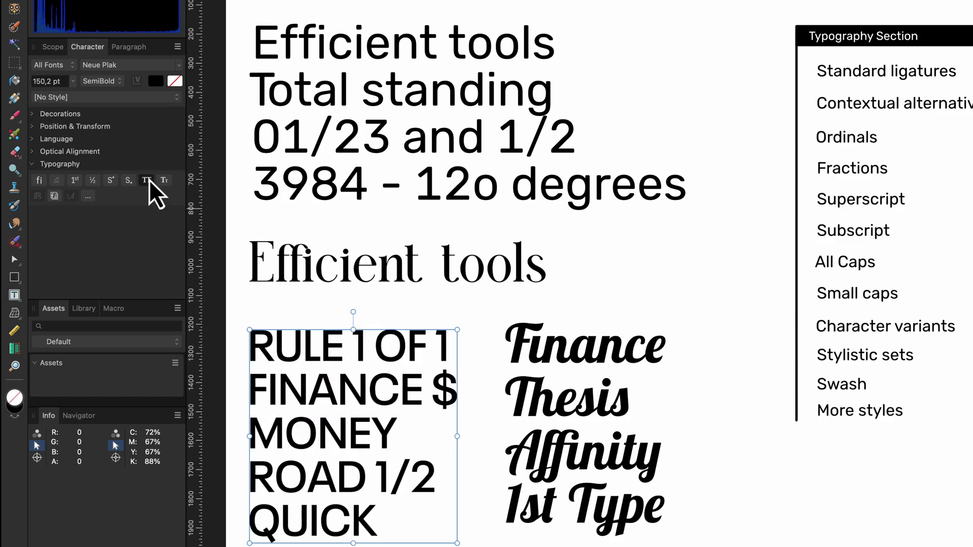
left_click(148, 182)
left_click(163, 180)
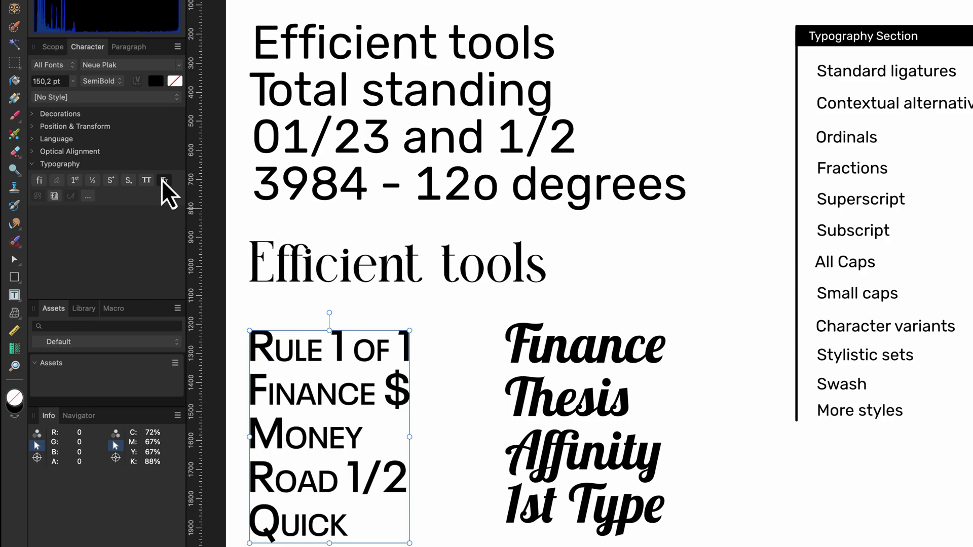
left_click(162, 180)
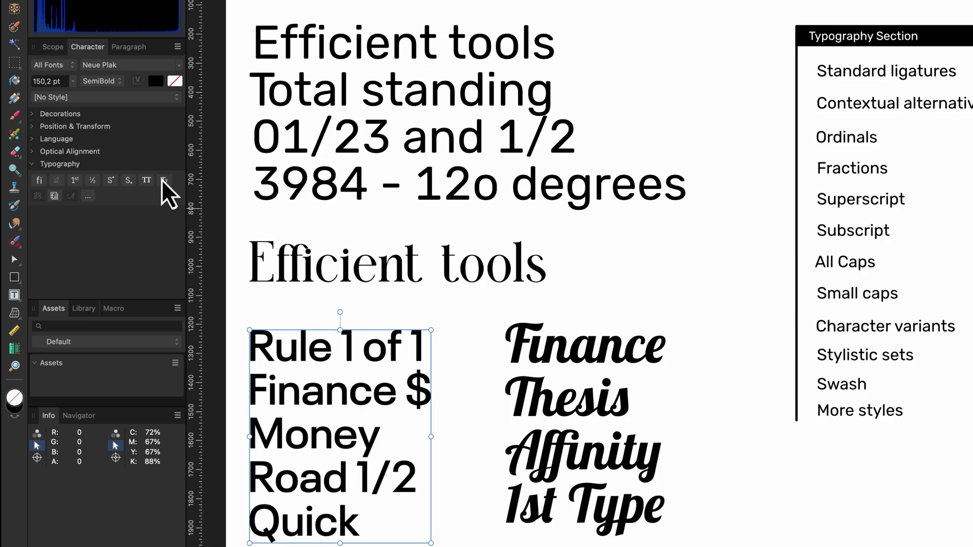
left_click(162, 181)
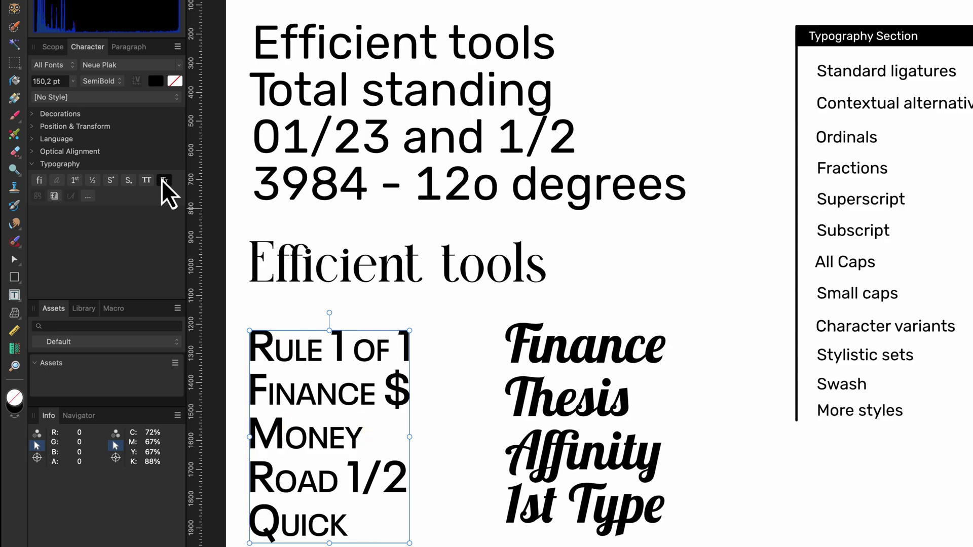
- Turn Small Caps off and apply Stylistic Set 01, then Set 02, ending on Set 01
left_click(162, 181)
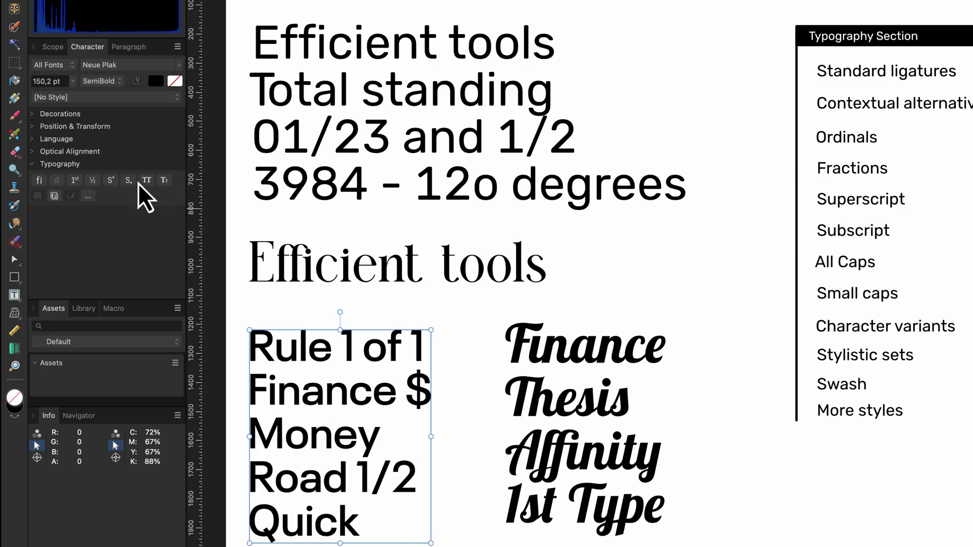
left_click(42, 197)
left_click(53, 199)
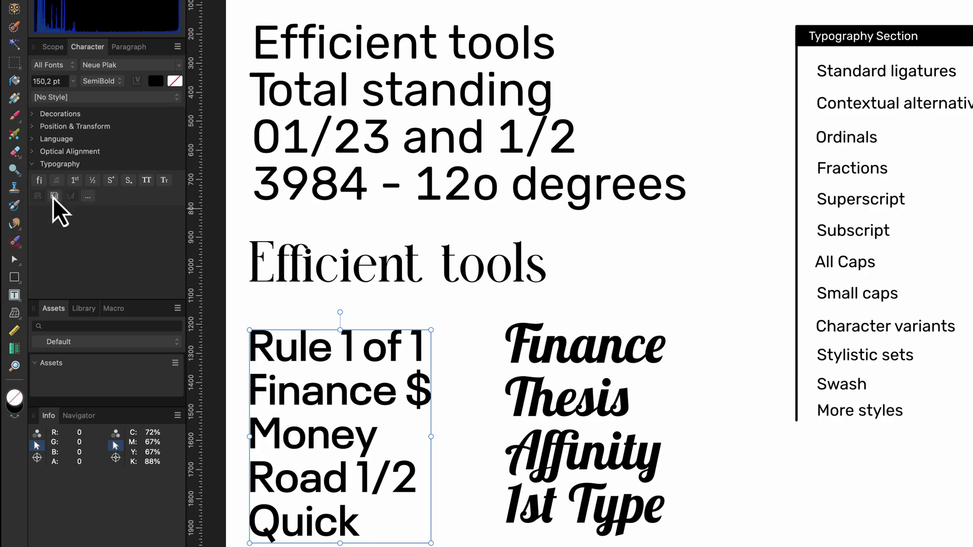
left_click(54, 203)
left_click(54, 213)
left_click(56, 204)
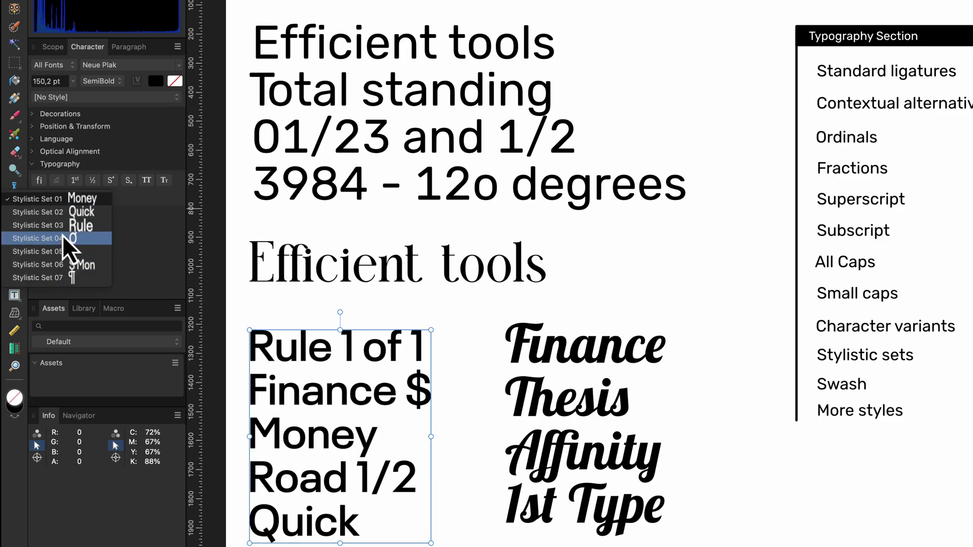
left_click(54, 202)
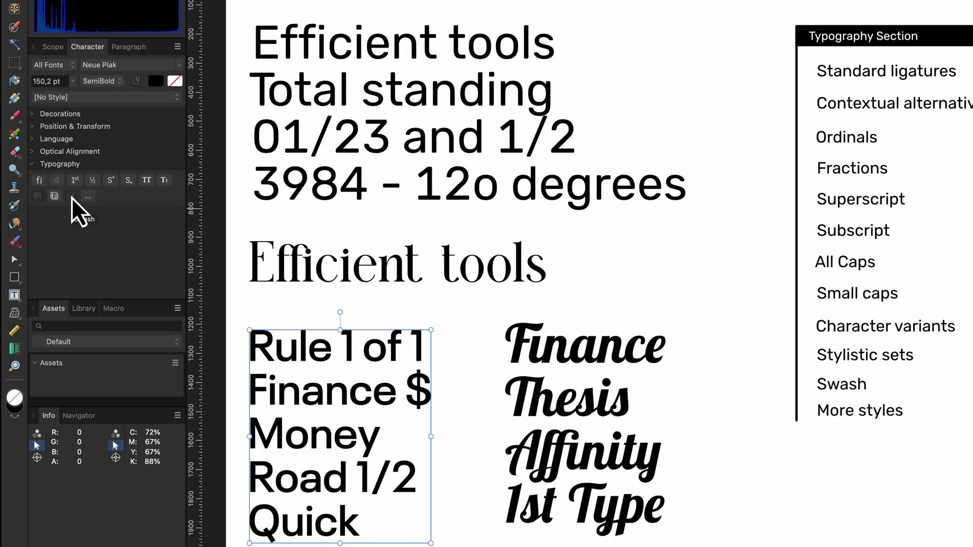
- In the full typography features panel, try Alternates 1 through 6, then return to Default
left_click(86, 197)
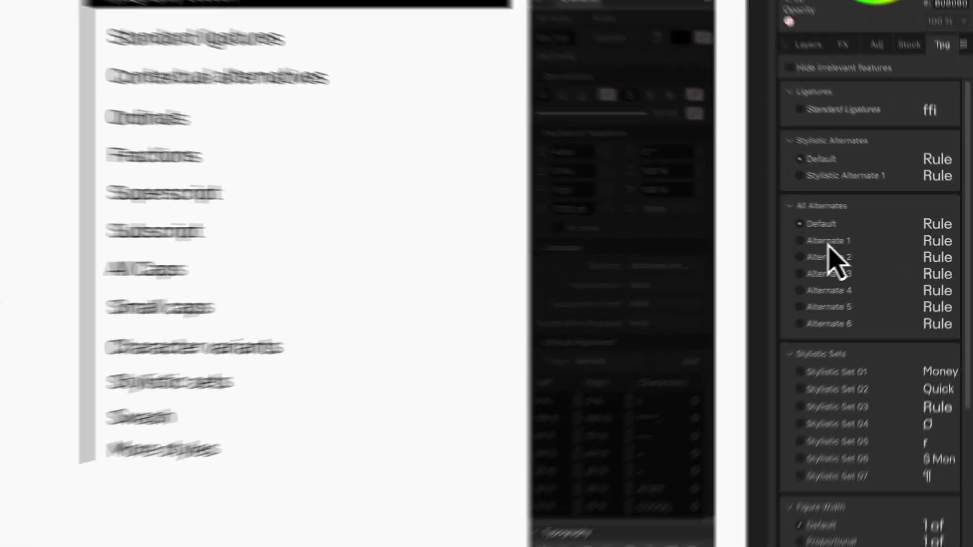
left_click(897, 241)
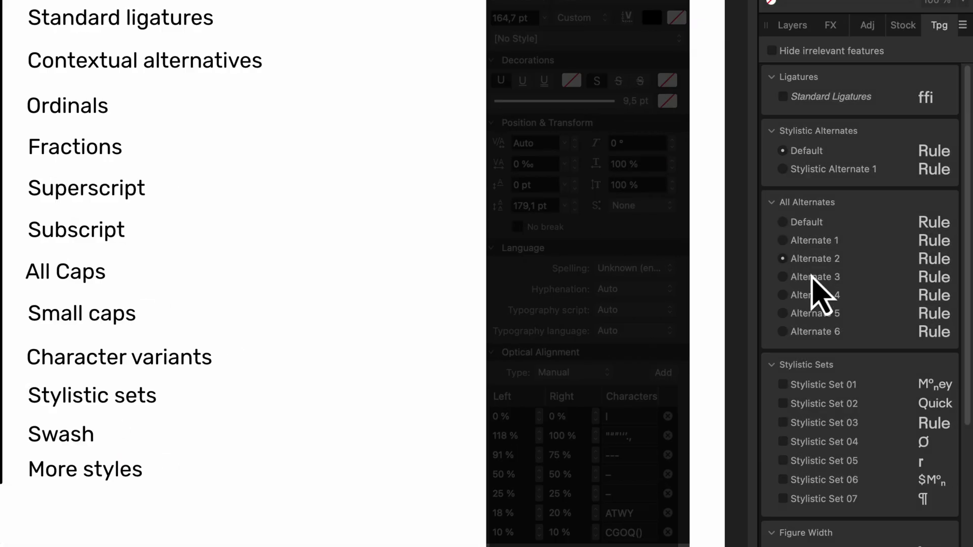
left_click(814, 277)
left_click(813, 295)
left_click(814, 313)
left_click(812, 330)
left_click(793, 226)
- Turn Stylistic Sets 01, 02 and 03 on, then off again
left_click(812, 386)
left_click(813, 404)
left_click(814, 422)
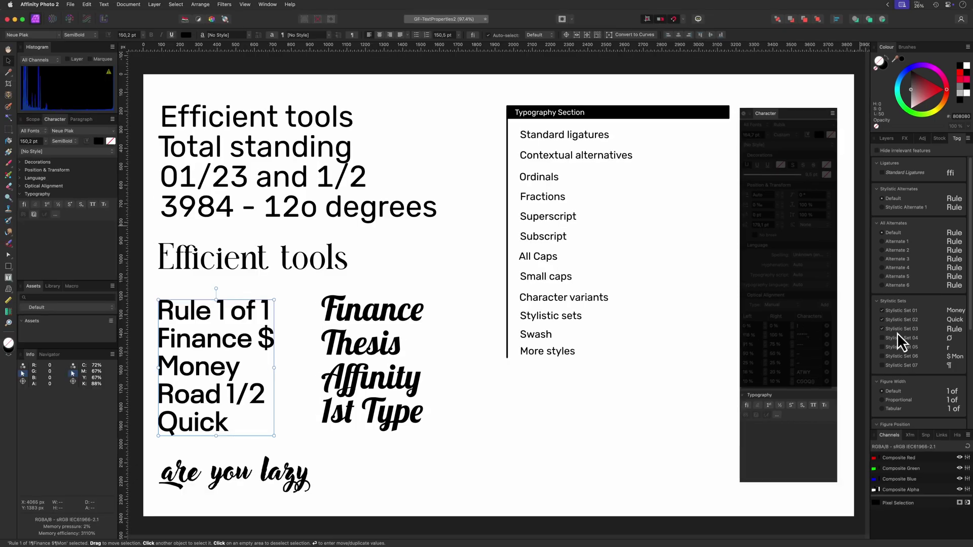
left_click(897, 329)
left_click(893, 319)
left_click(893, 311)
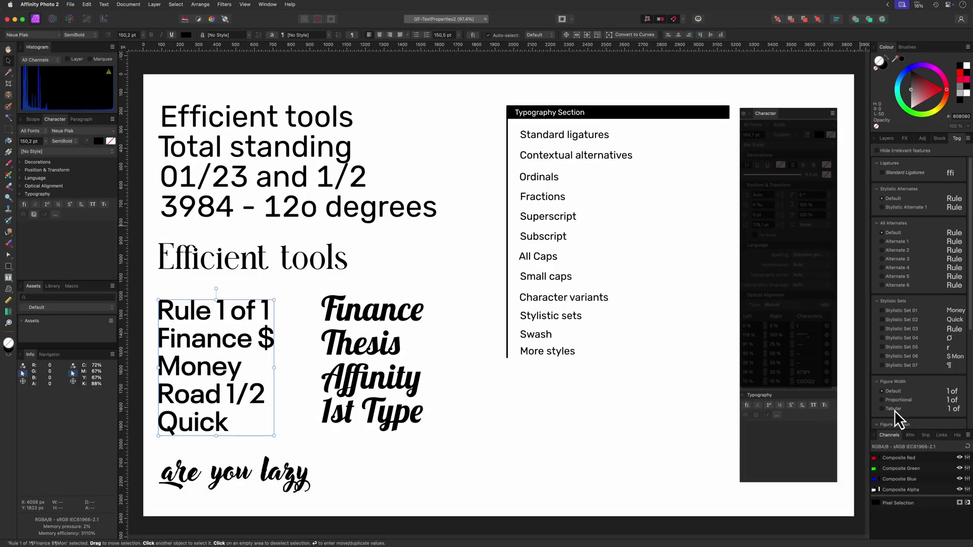
- Try tabular figure width, numerator position and fractions, resetting each to default
left_click(894, 409)
left_click(892, 392)
scroll(904, 377, "down", 5)
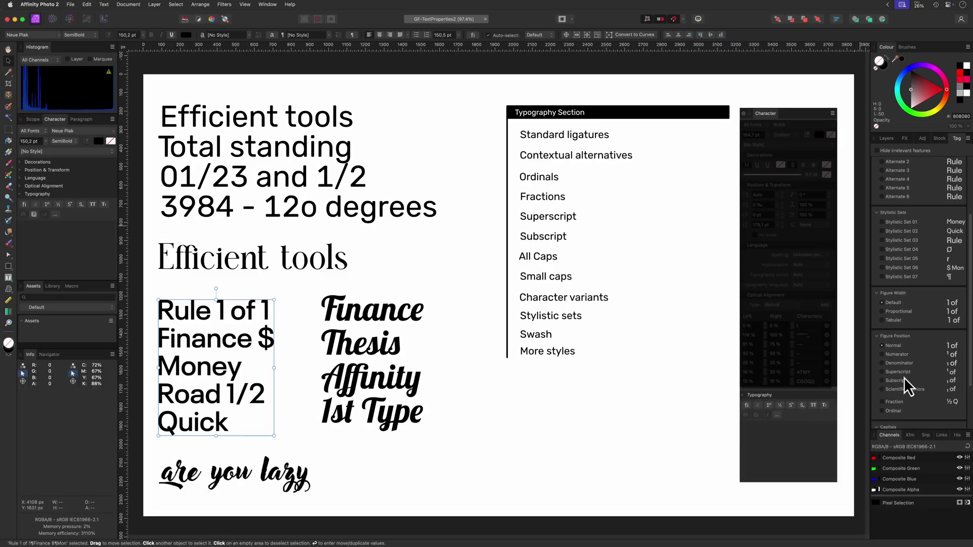
left_click(898, 287)
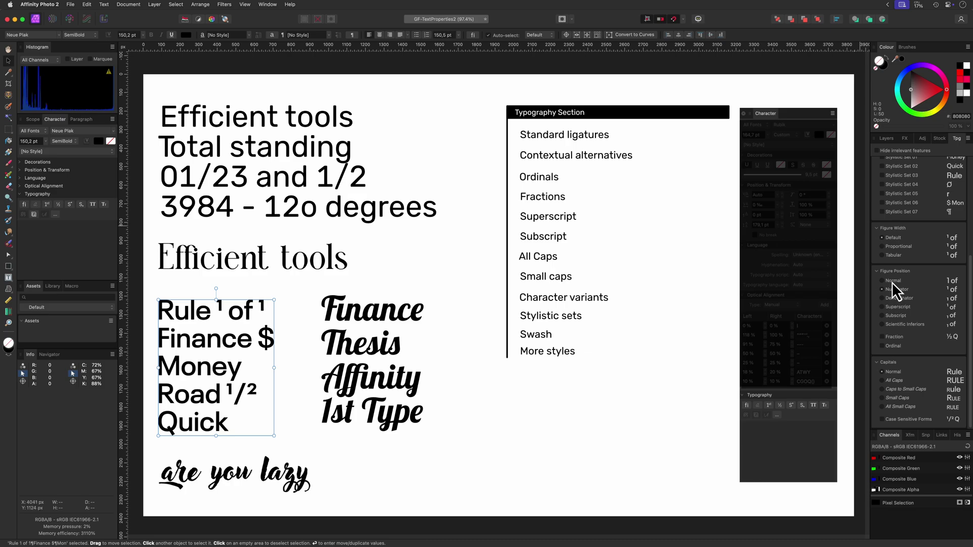
left_click(893, 281)
left_click(895, 337)
left_click(896, 336)
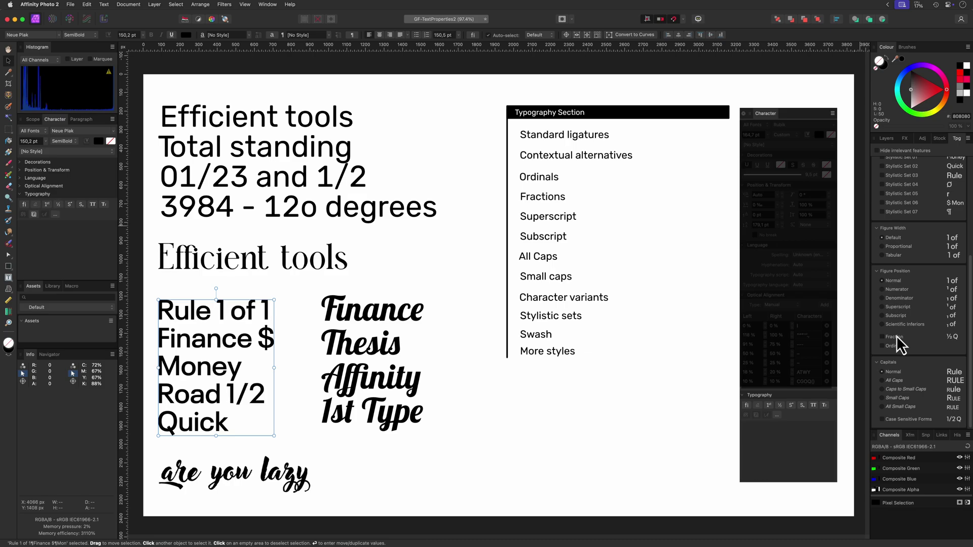
- Try All Caps, Caps to Small Caps, Small Caps and All Small Caps, then return capitals to normal
left_click(894, 380)
left_click(895, 389)
left_click(894, 398)
left_click(894, 407)
left_click(892, 372)
scroll(912, 365, "up", 5)
left_click(314, 266)
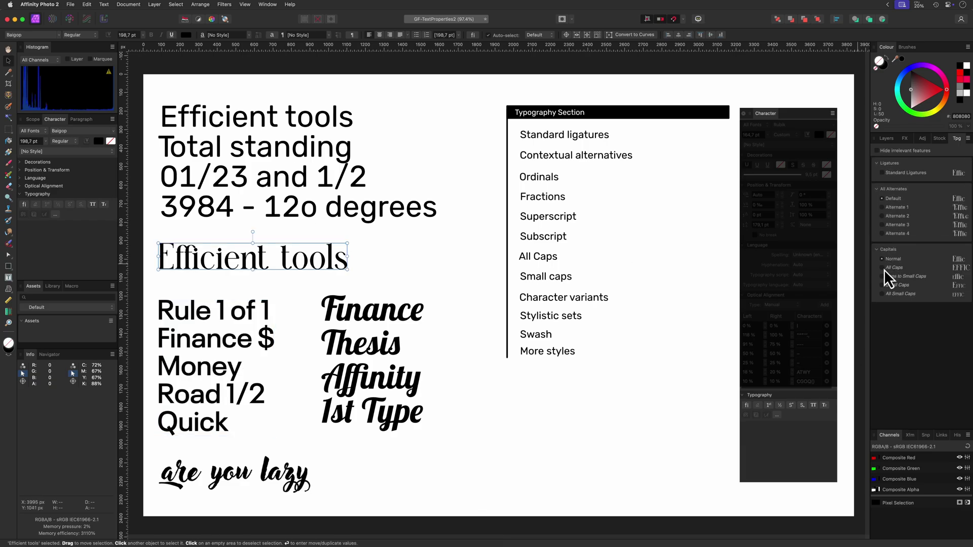
left_click(884, 276)
left_click(883, 259)
left_click(882, 208)
left_click(883, 216)
left_click(883, 225)
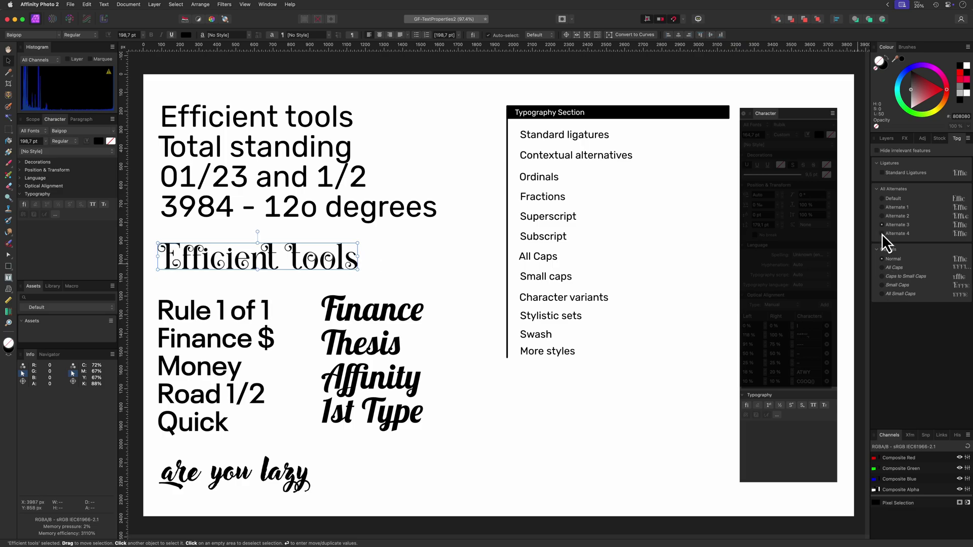
left_click(882, 198)
left_click(883, 173)
left_click(883, 223)
left_click(882, 199)
left_click(883, 173)
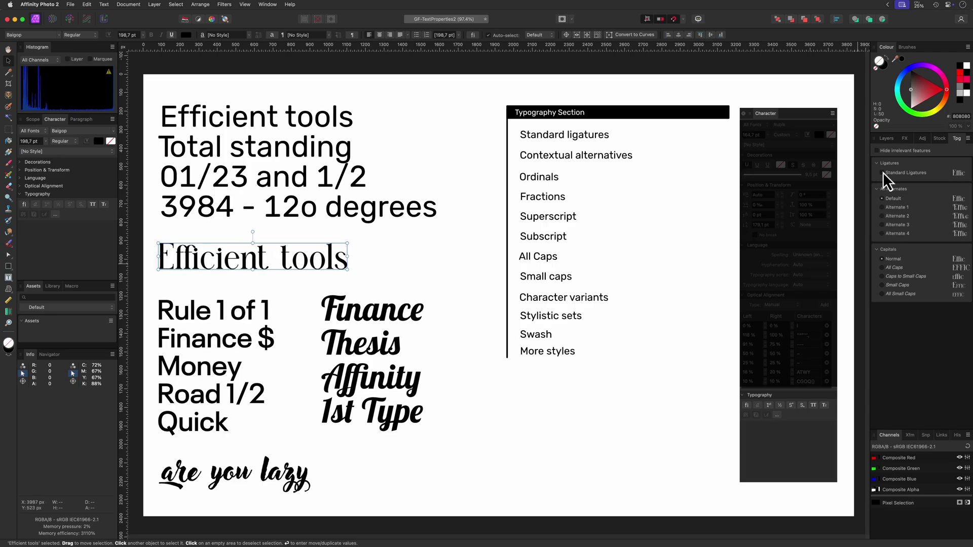
- Select the top Efficient tools block and enable Slashed Zero and Standard Ligatures (ffi)
left_click(297, 192)
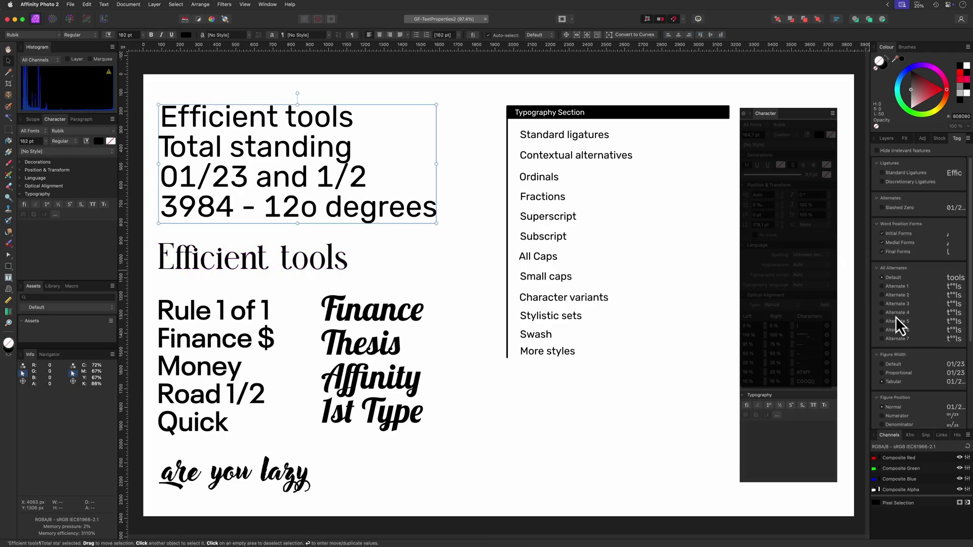
left_click(881, 207)
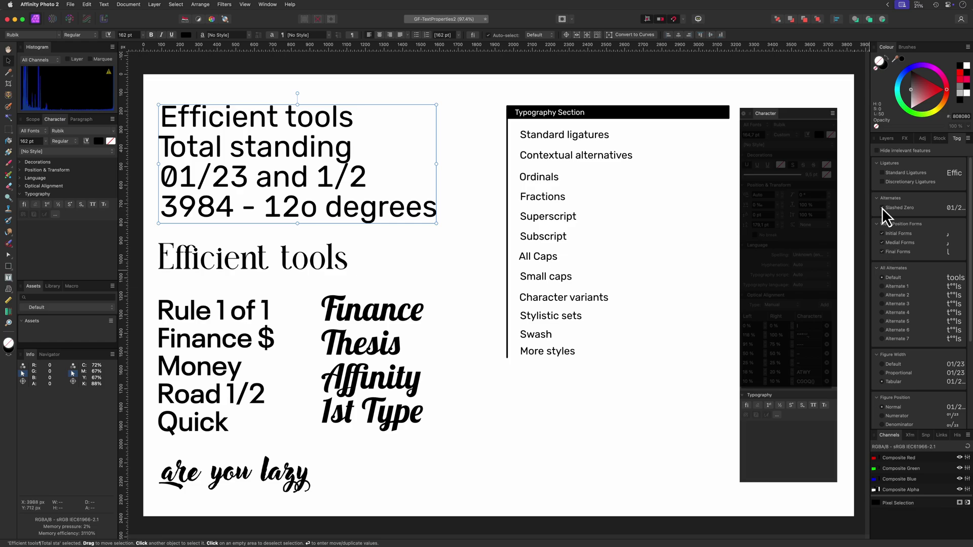
left_click(882, 172)
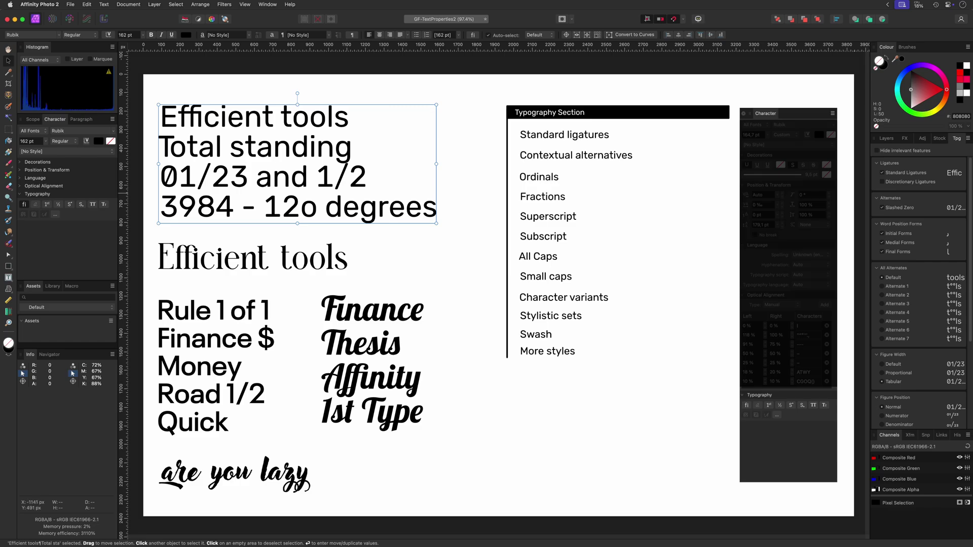